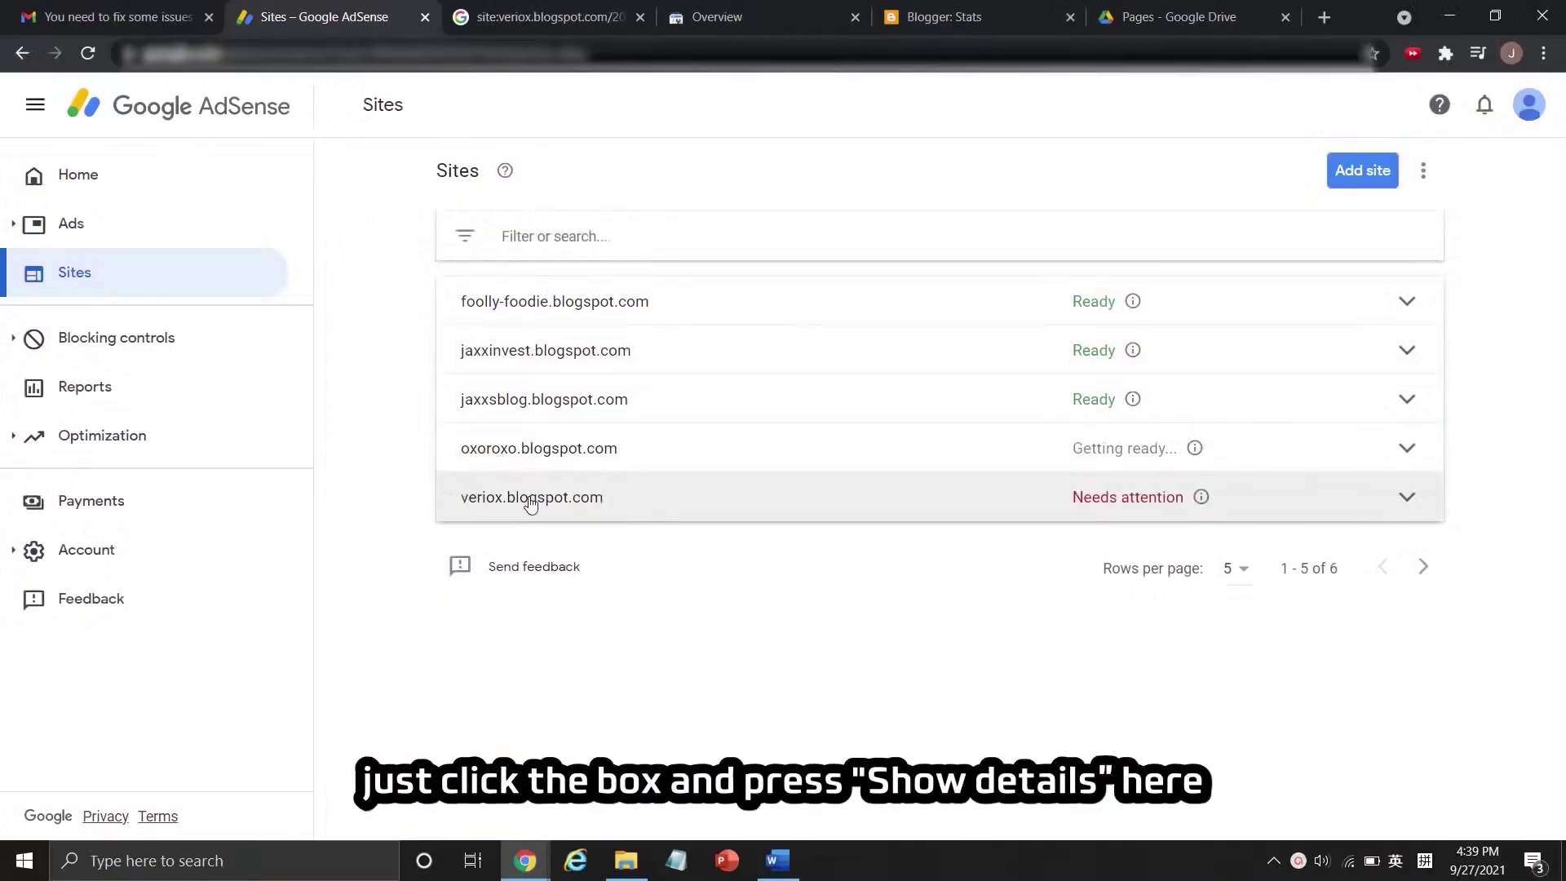
Expand the veriox.blogspot.com entry in the AdSense sites list and show the details of its issues.
{"action": "left_click", "coordinate": [530, 500]}
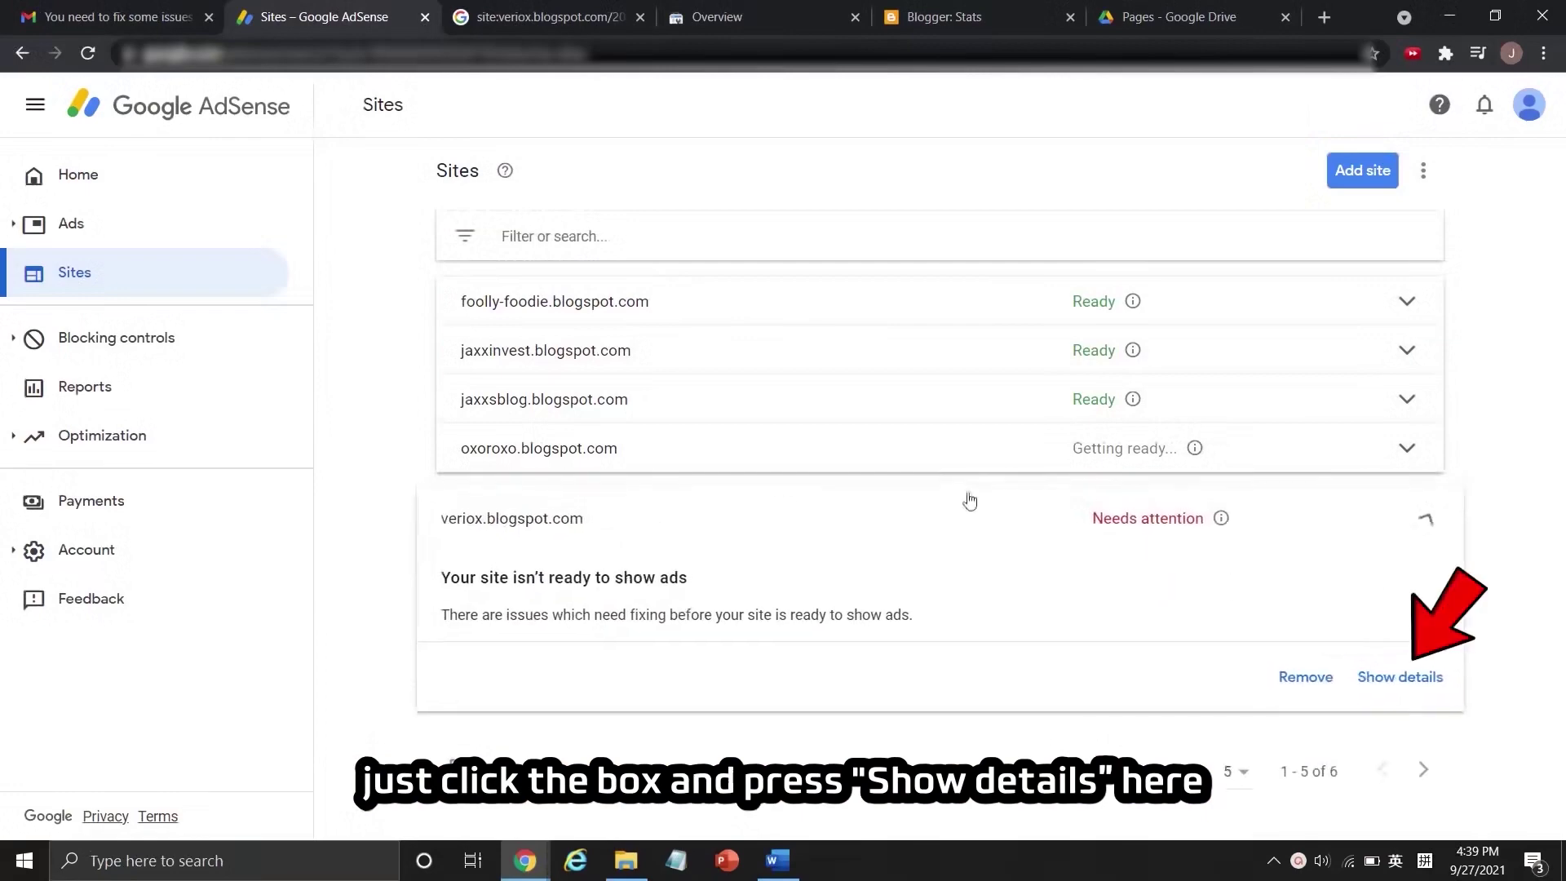
{"action": "left_click", "coordinate": [1417, 682]}
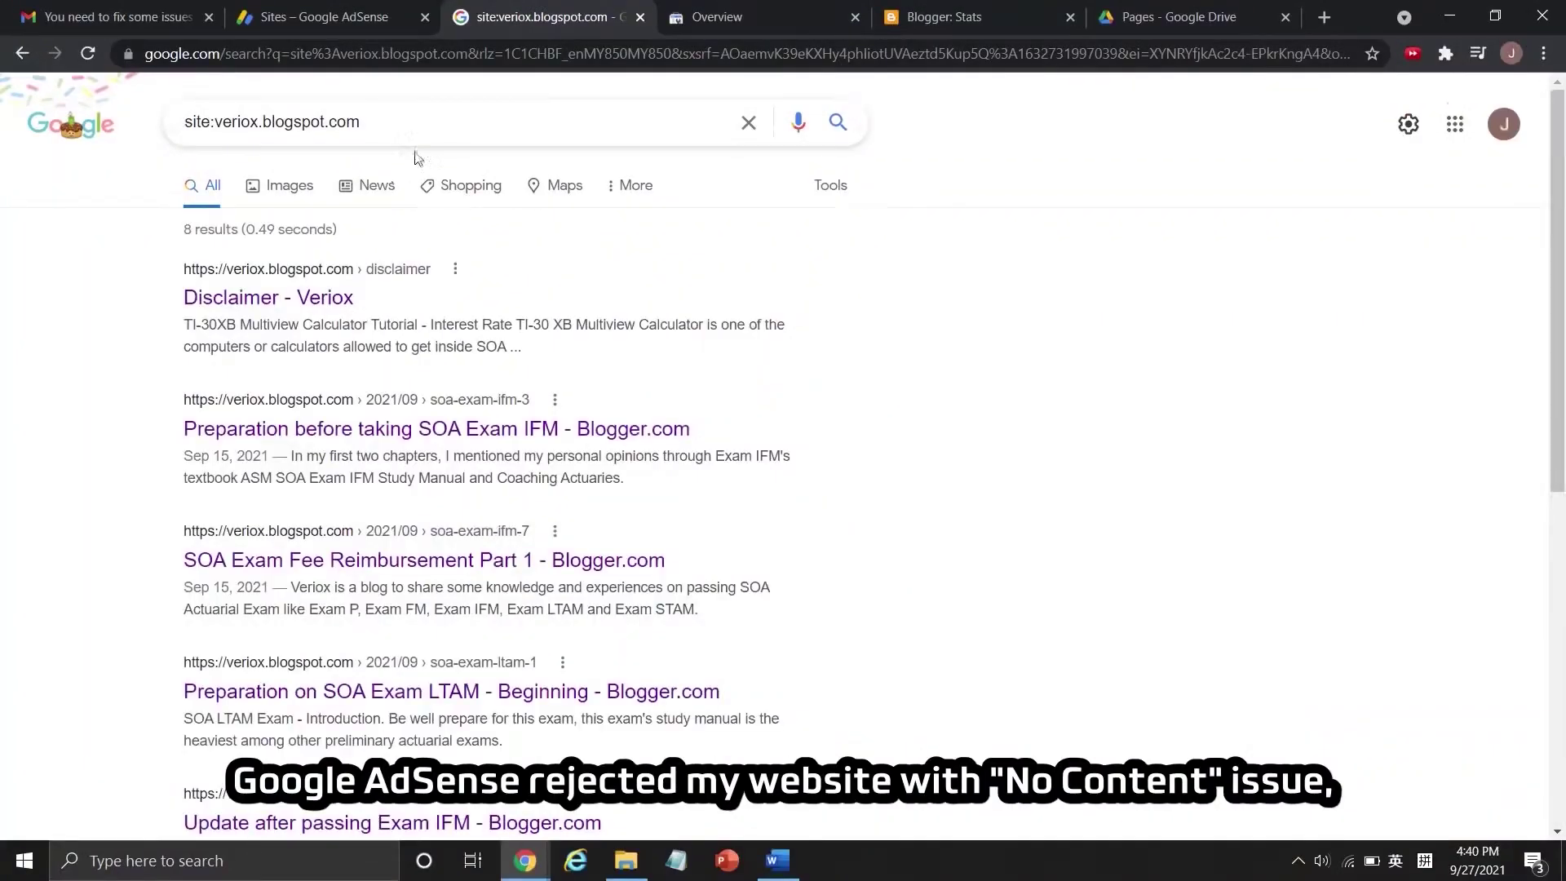
Switch to Google search and review the results for site:veriox.blogspot.com, checking the result count for site:veriox.blogspot.com/2021/09.
{"action": "scroll", "coordinate": [464, 263], "scroll_direction": "down", "scroll_amount": 5}
{"action": "scroll", "coordinate": [465, 266], "scroll_direction": "down", "scroll_amount": 3}
{"action": "scroll", "coordinate": [464, 265], "scroll_direction": "up", "scroll_amount": 10}
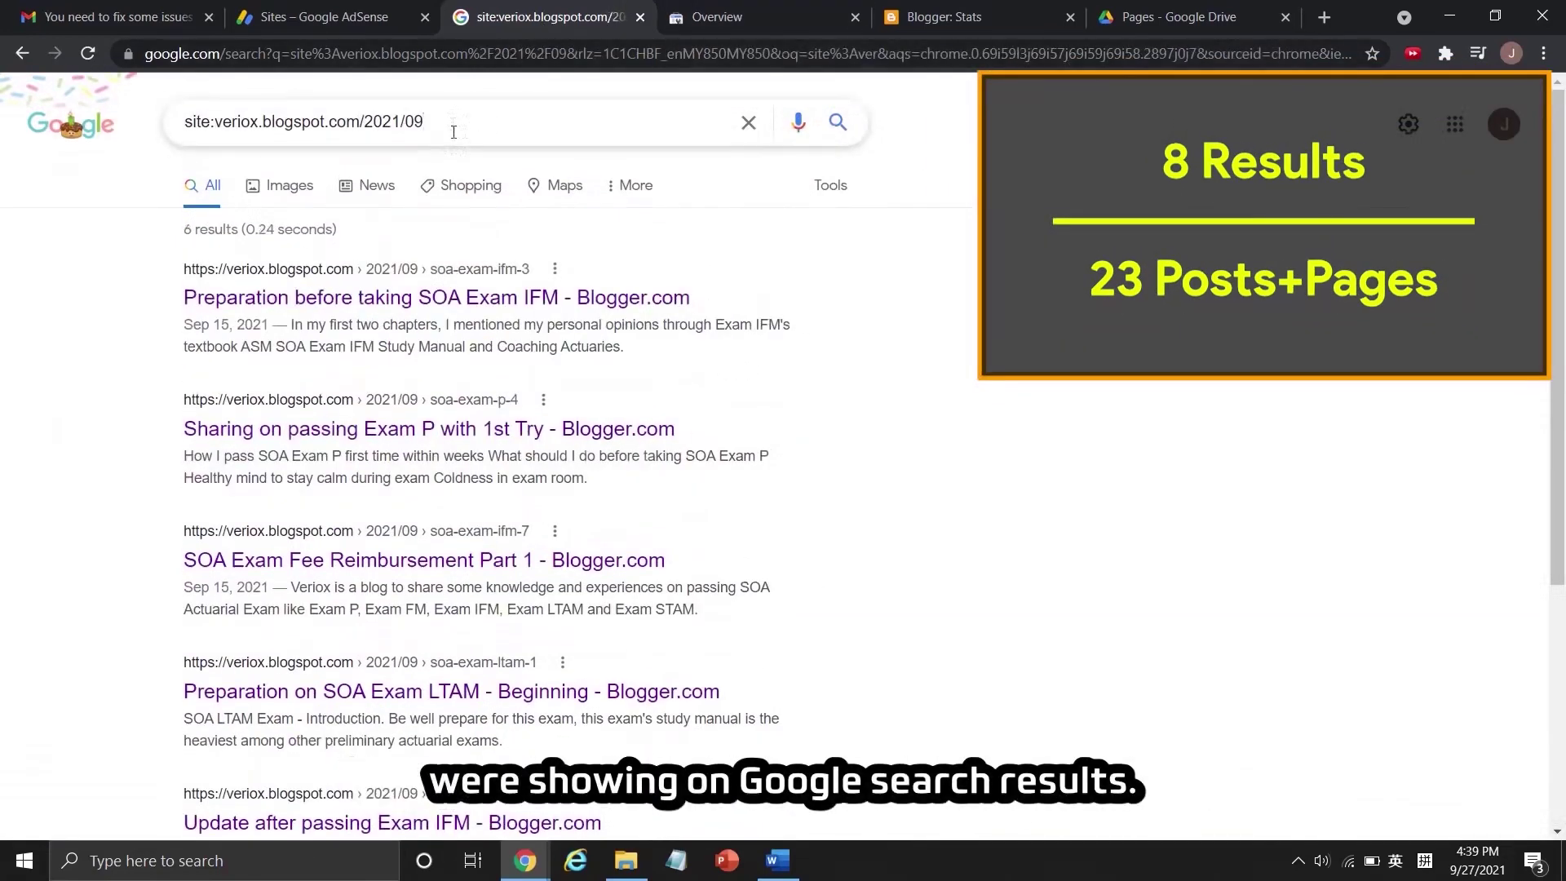
{"action": "left_click_drag", "start_coordinate": [179, 239], "coordinate": [240, 227]}
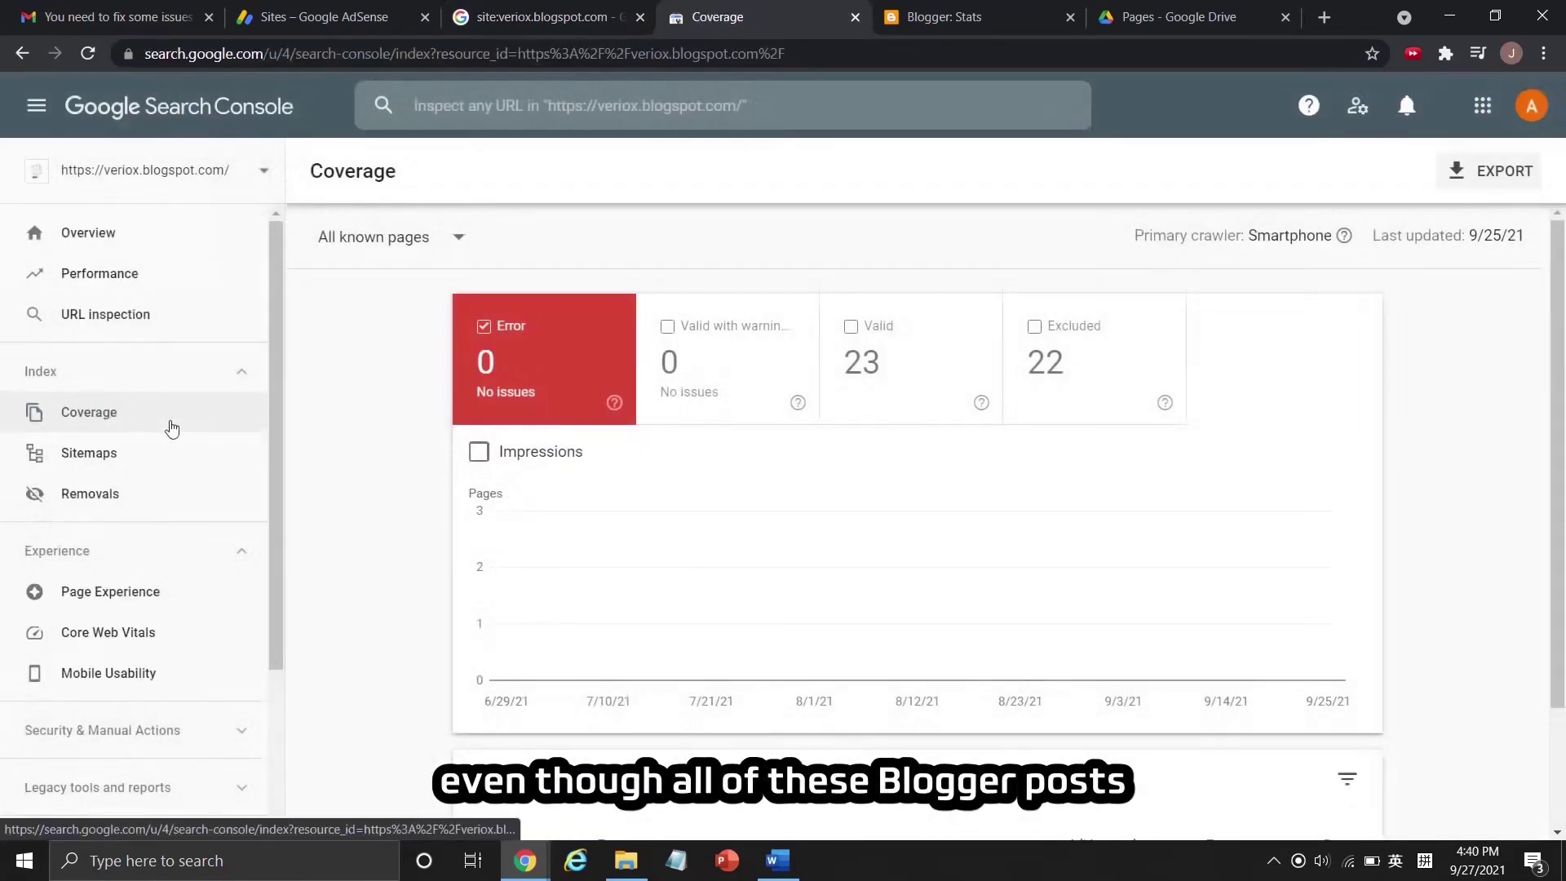
In Search Console, examine the valid pages under Submitted and indexed in the coverage report, and open the Sitemaps report.
{"action": "left_click", "coordinate": [847, 403]}
{"action": "scroll", "coordinate": [775, 538], "scroll_direction": "down", "scroll_amount": 3}
{"action": "left_click", "coordinate": [798, 644]}
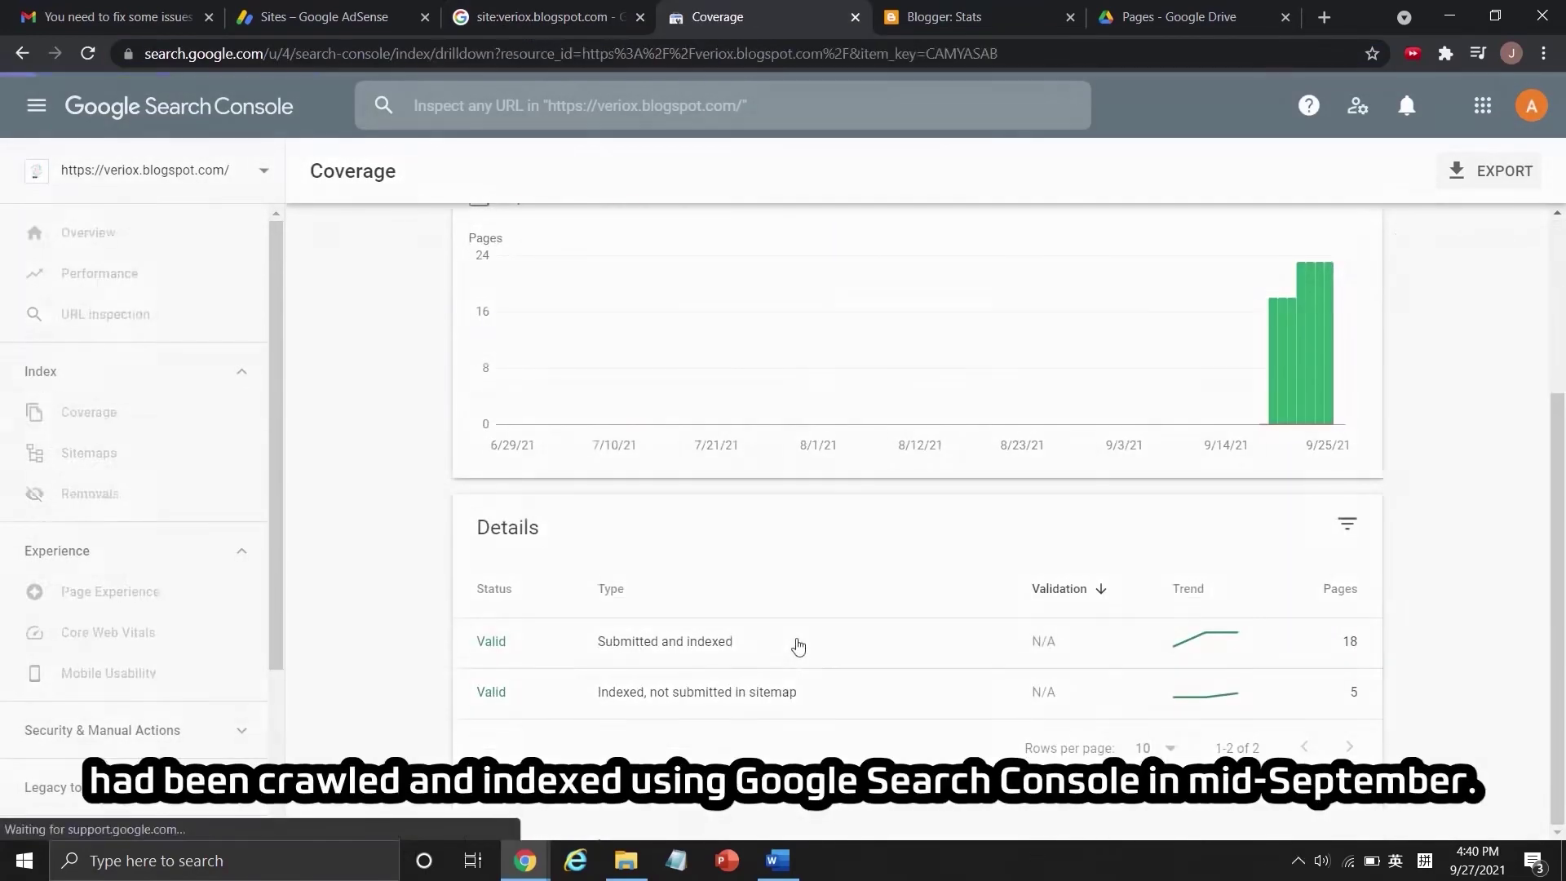
{"action": "scroll", "coordinate": [576, 469], "scroll_direction": "down", "scroll_amount": 5}
{"action": "scroll", "coordinate": [576, 471], "scroll_direction": "up", "scroll_amount": 5}
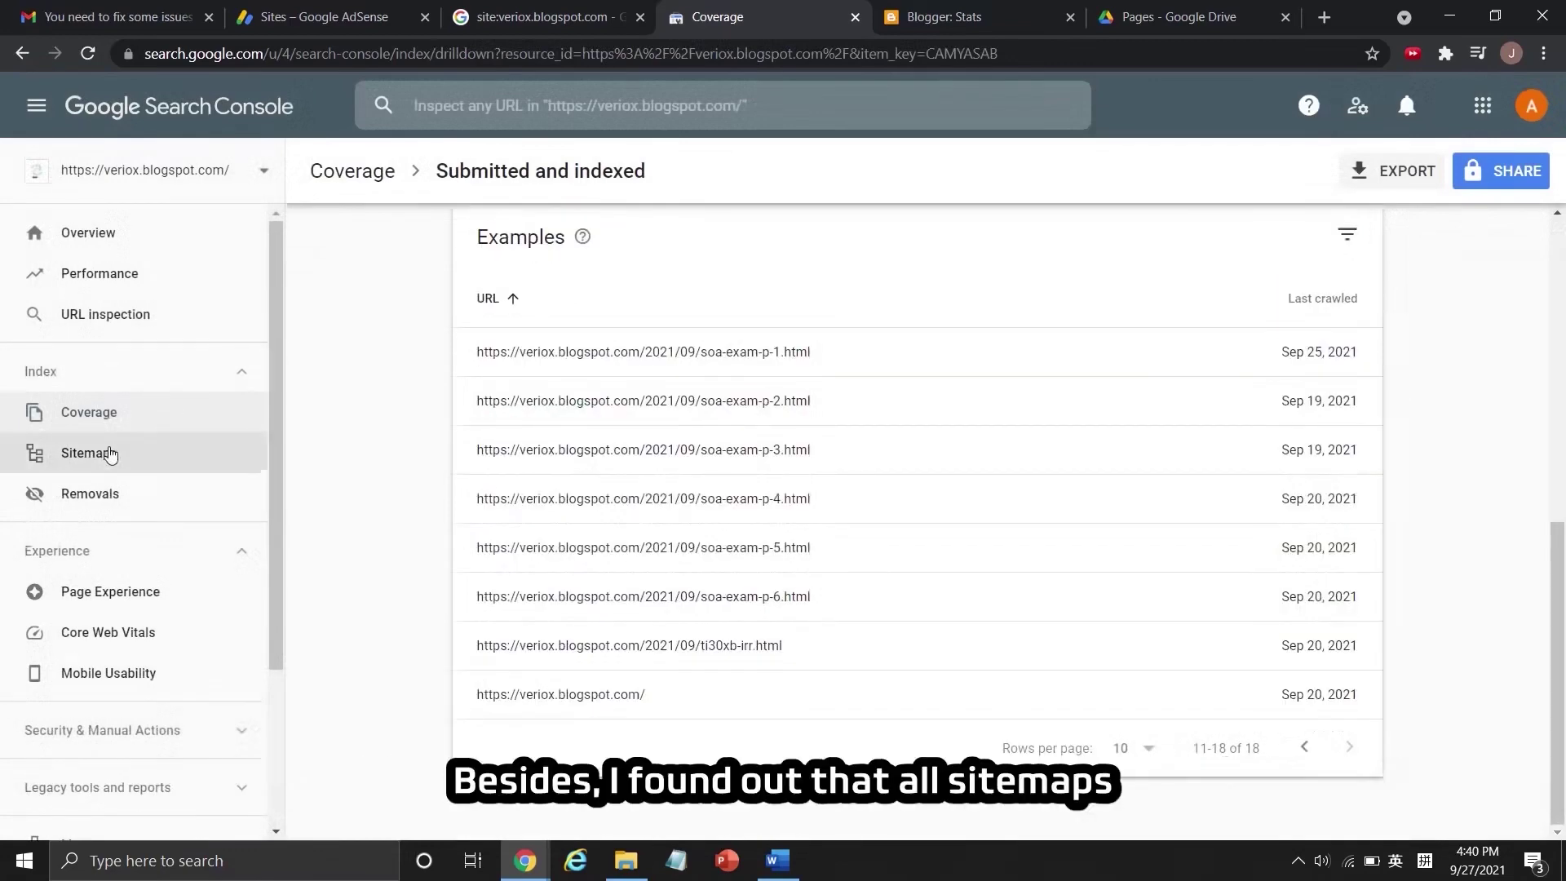
{"action": "left_click", "coordinate": [104, 453]}
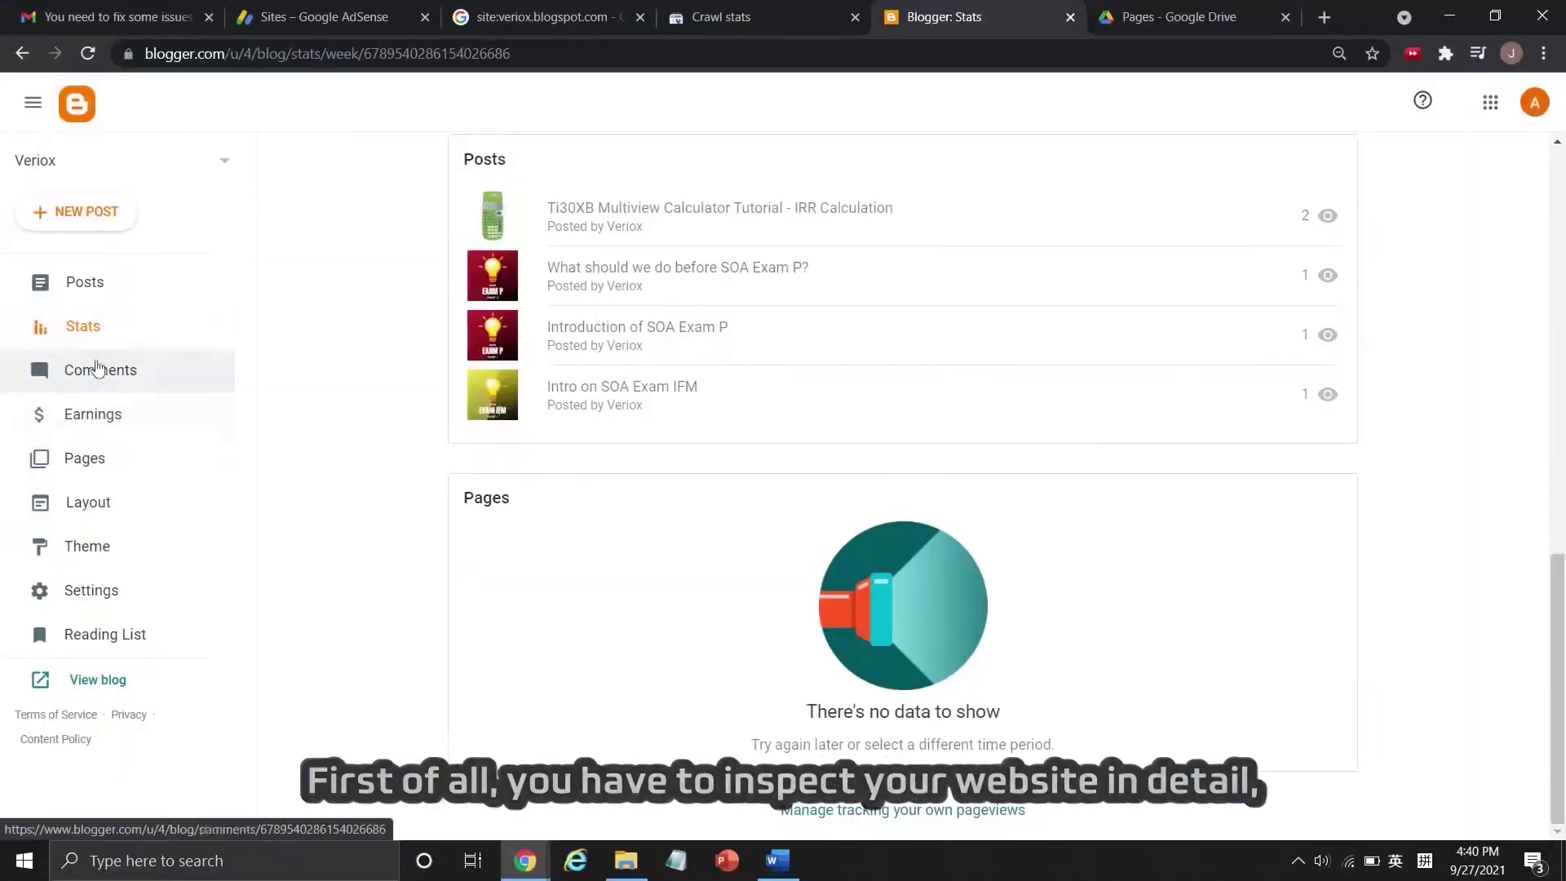
In Blogger, list the Veriox blog's pages and open the live blog.
{"action": "scroll", "coordinate": [553, 339], "scroll_direction": "up", "scroll_amount": 10}
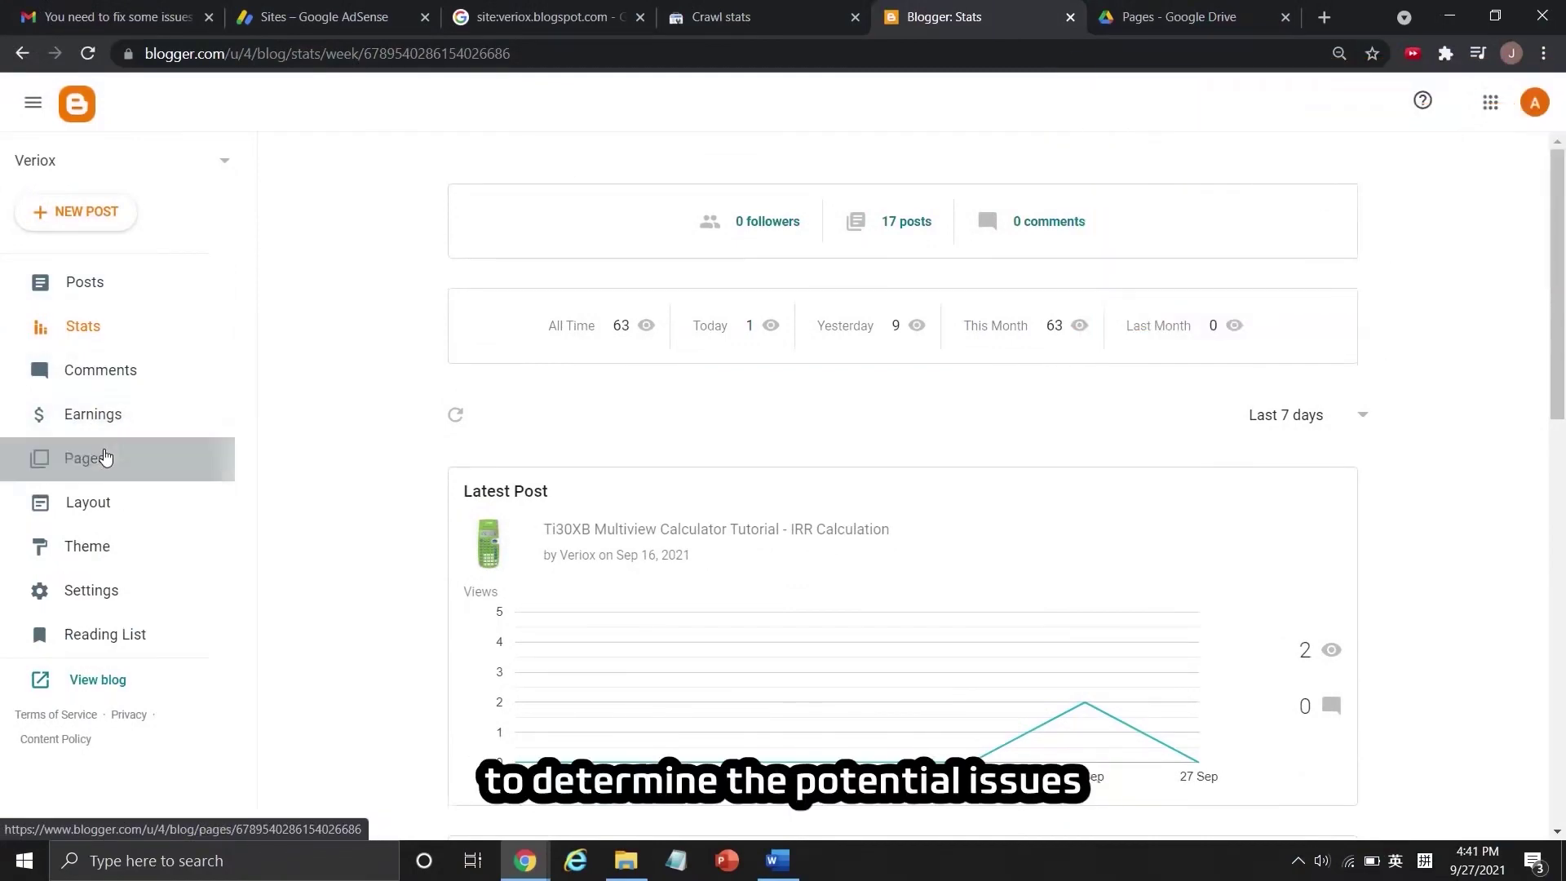
{"action": "left_click", "coordinate": [105, 456]}
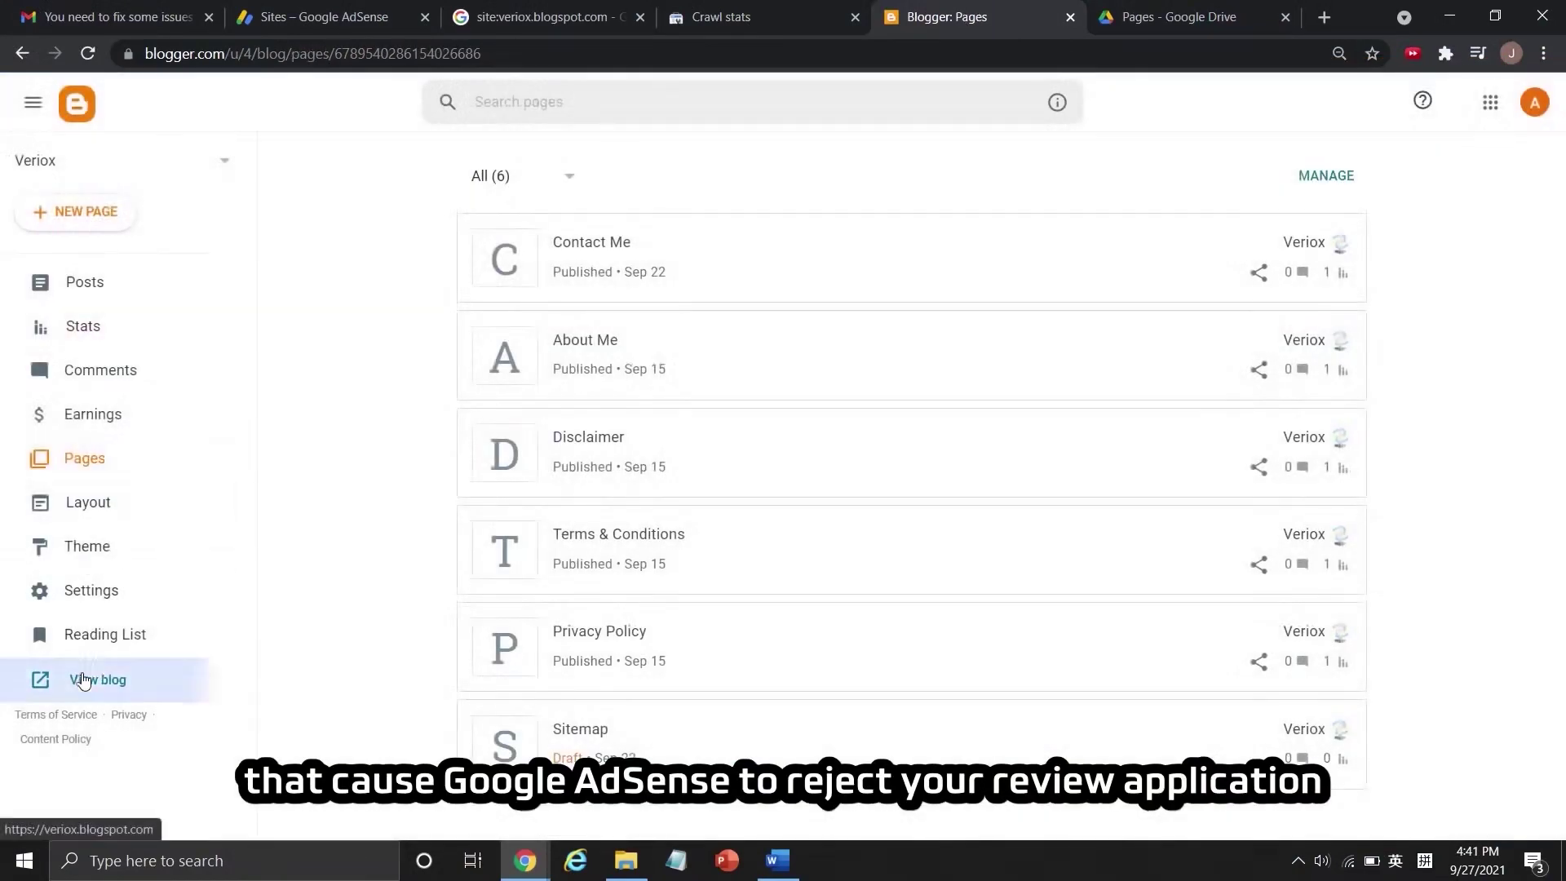
{"action": "left_click", "coordinate": [83, 680]}
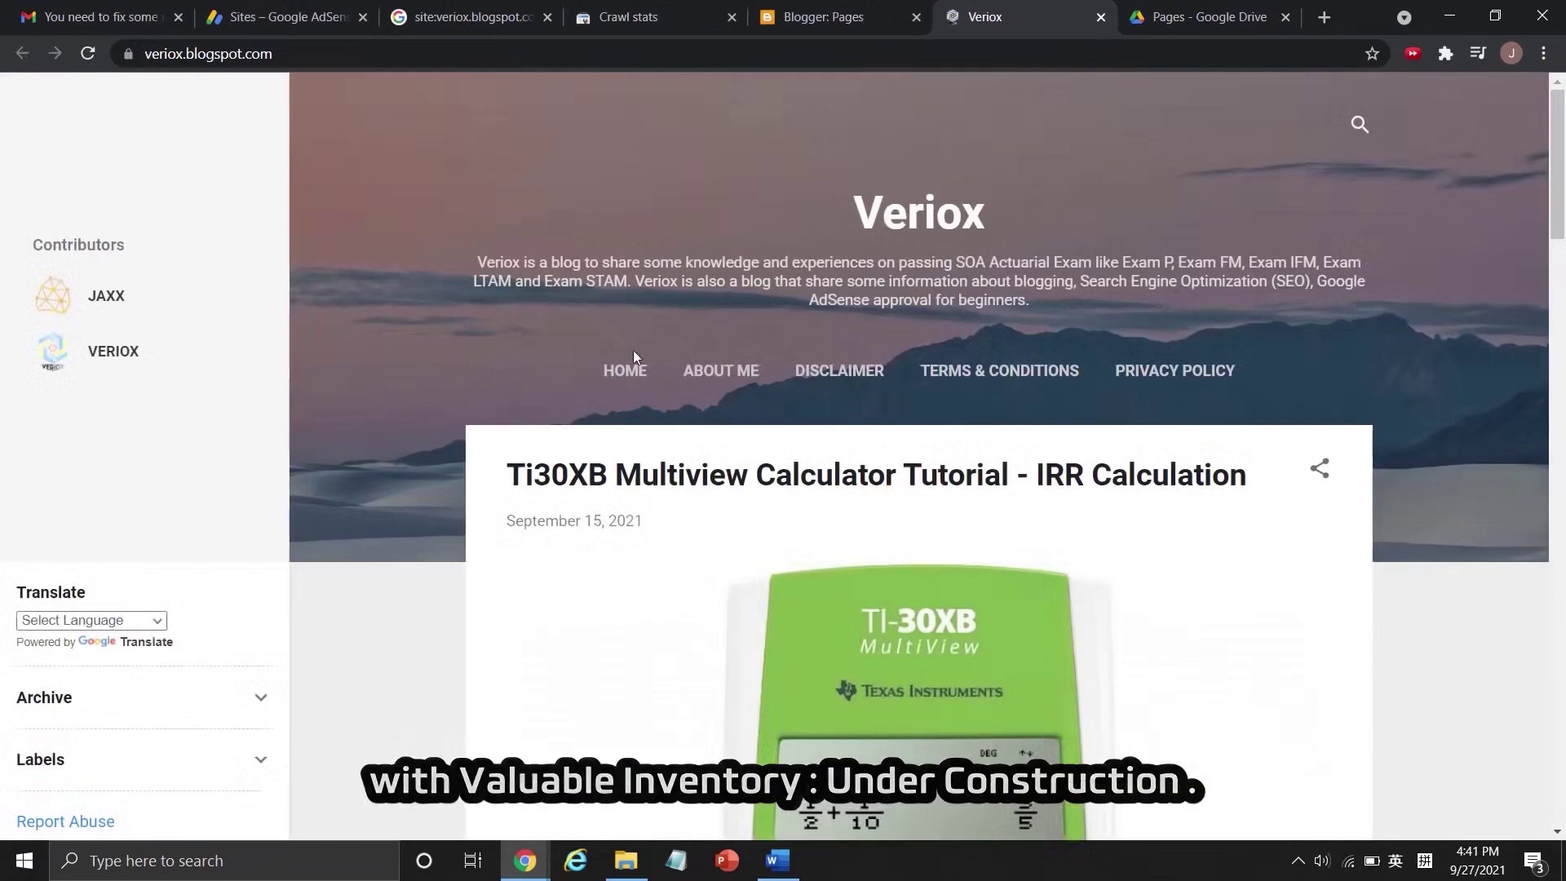
Open the blog's About Me, Disclaimer, Terms & Conditions and Privacy Policy pages in separate new tabs.
{"action": "left_click", "coordinate": [787, 386]}
{"action": "right_click", "coordinate": [848, 375]}
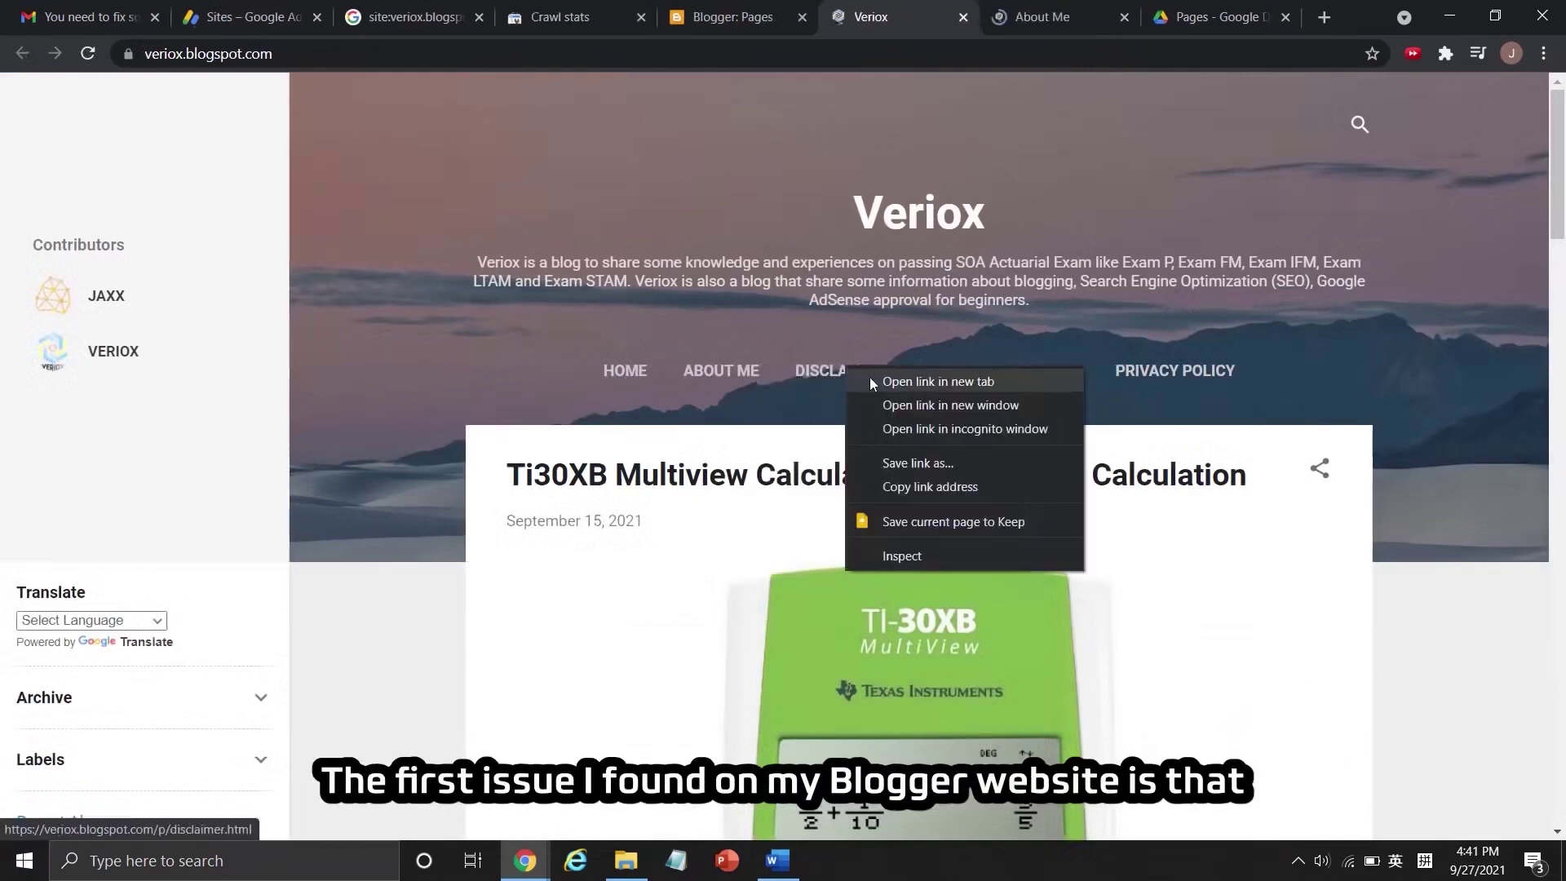
{"action": "left_click", "coordinate": [885, 387]}
{"action": "right_click", "coordinate": [1004, 376]}
{"action": "left_click", "coordinate": [1040, 387]}
{"action": "right_click", "coordinate": [1134, 376]}
{"action": "left_click", "coordinate": [1224, 389]}
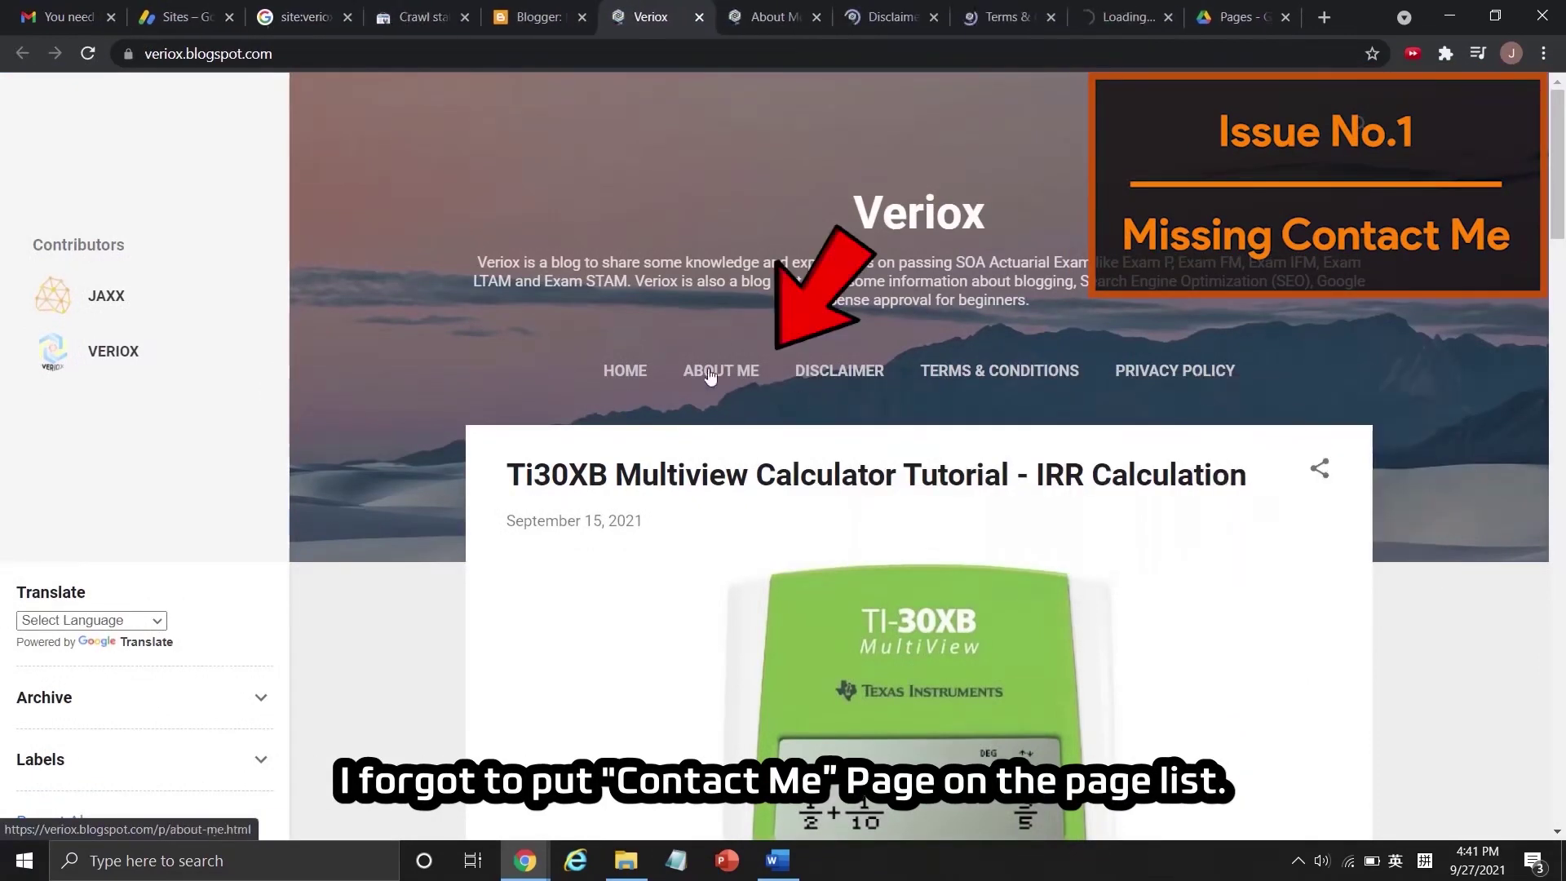
Return to Blogger and open the Pages gadget of the blog's layout for editing.
{"action": "left_click", "coordinate": [545, 8]}
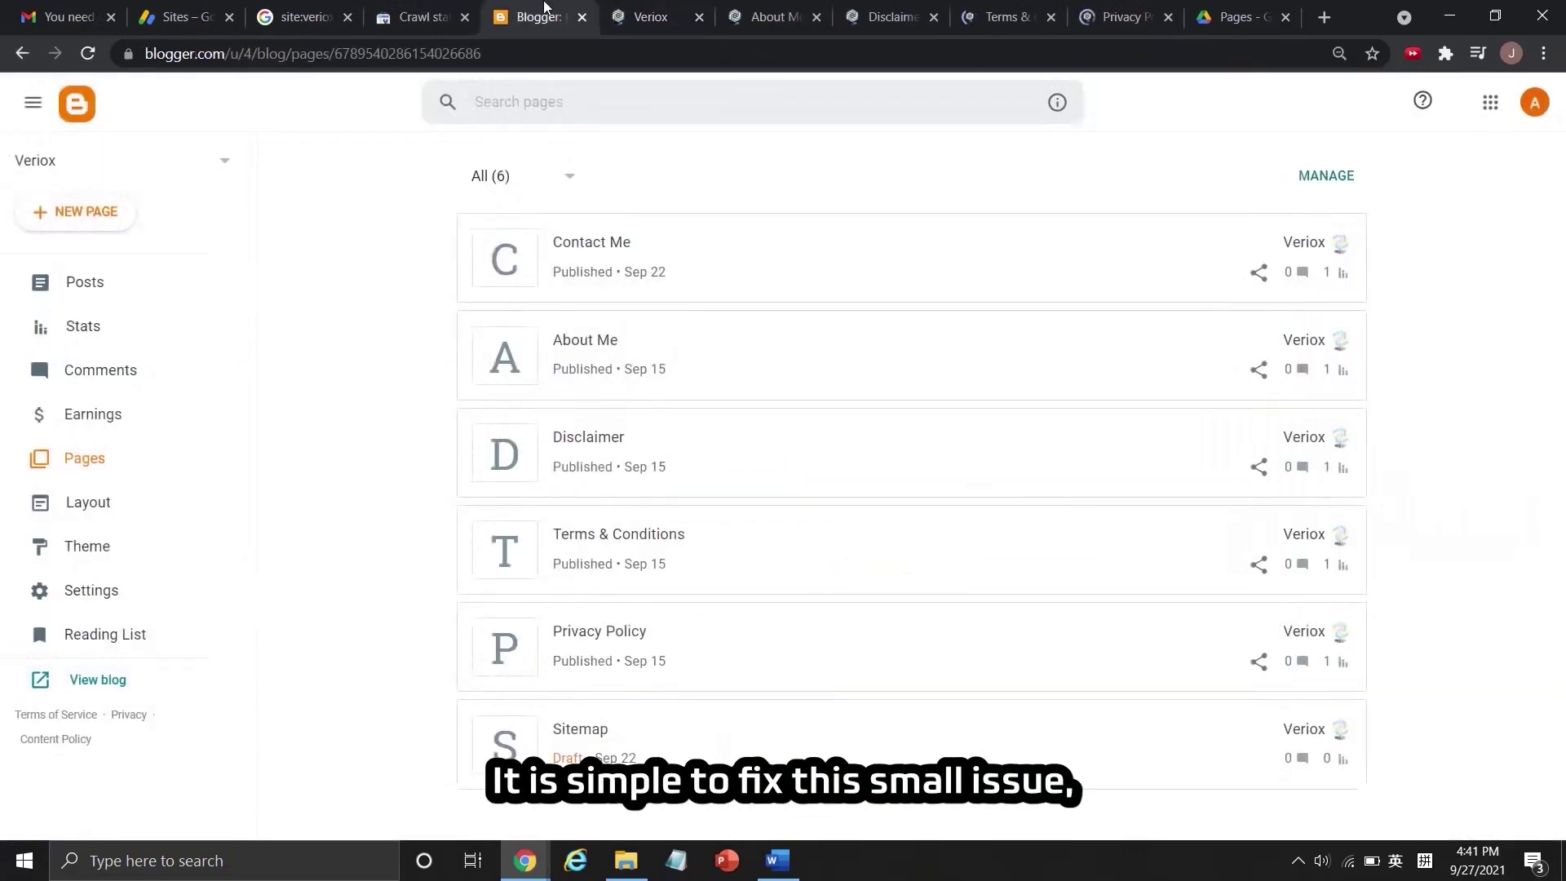
{"action": "left_click", "coordinate": [74, 501]}
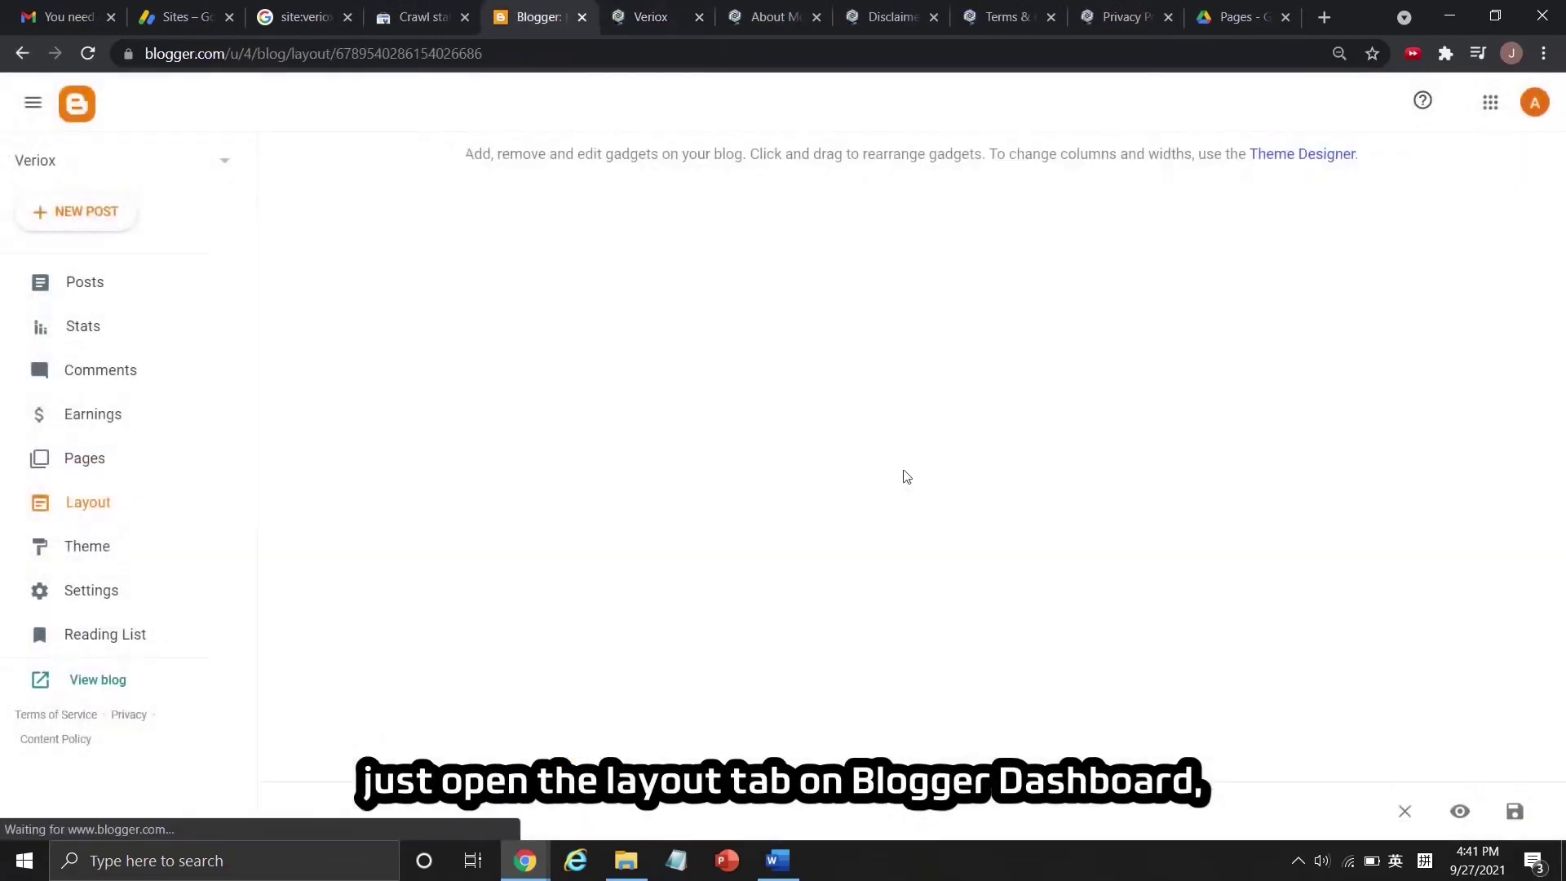
{"action": "scroll", "coordinate": [1003, 477], "scroll_direction": "down", "scroll_amount": 5}
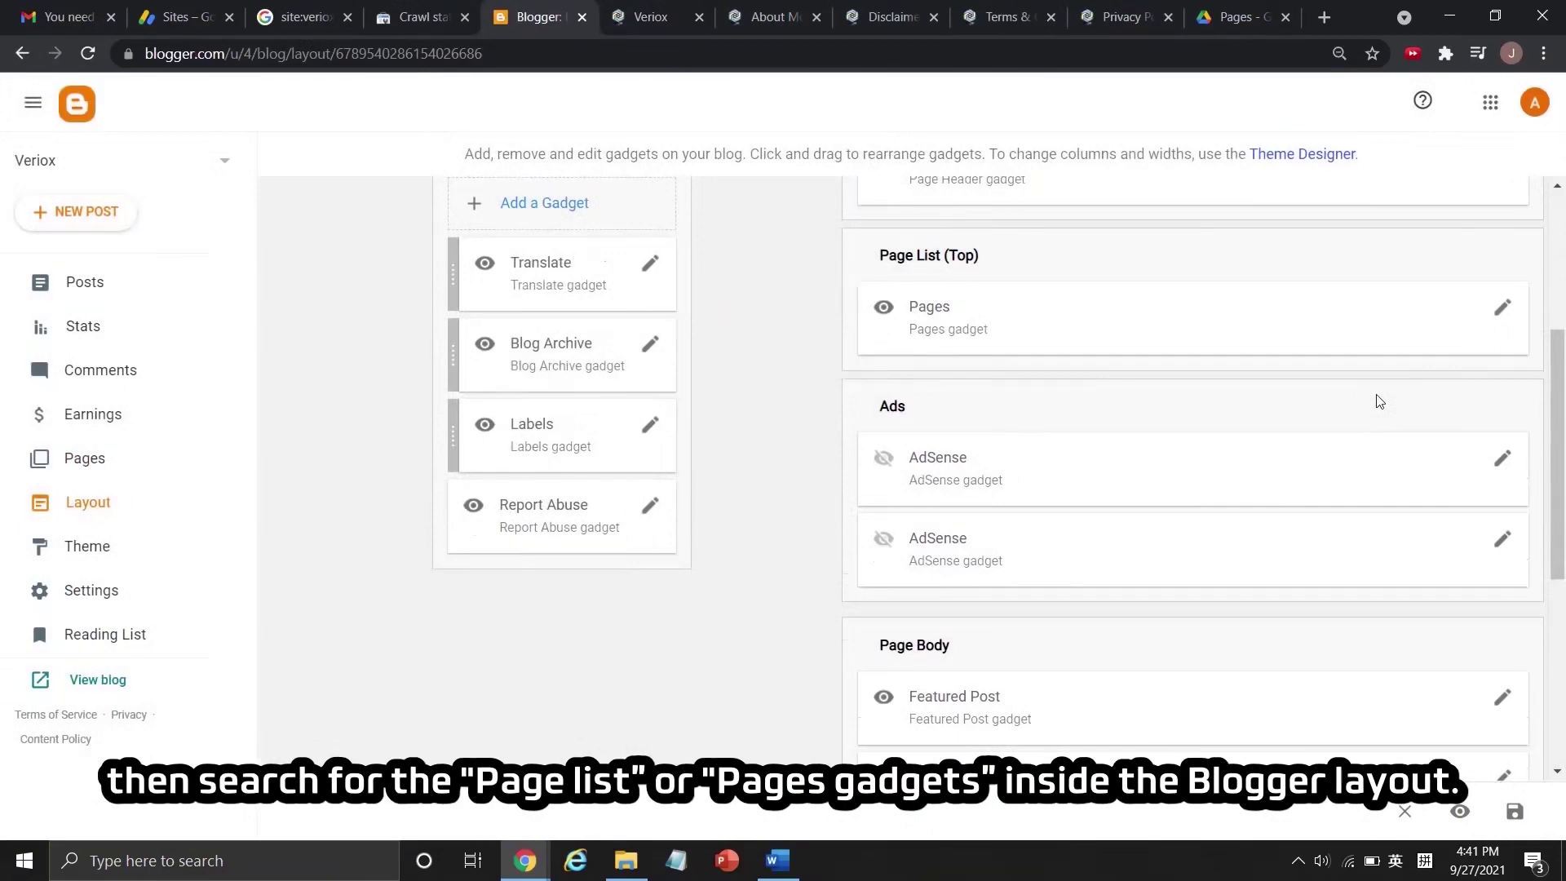
{"action": "scroll", "coordinate": [1436, 367], "scroll_direction": "up", "scroll_amount": 1}
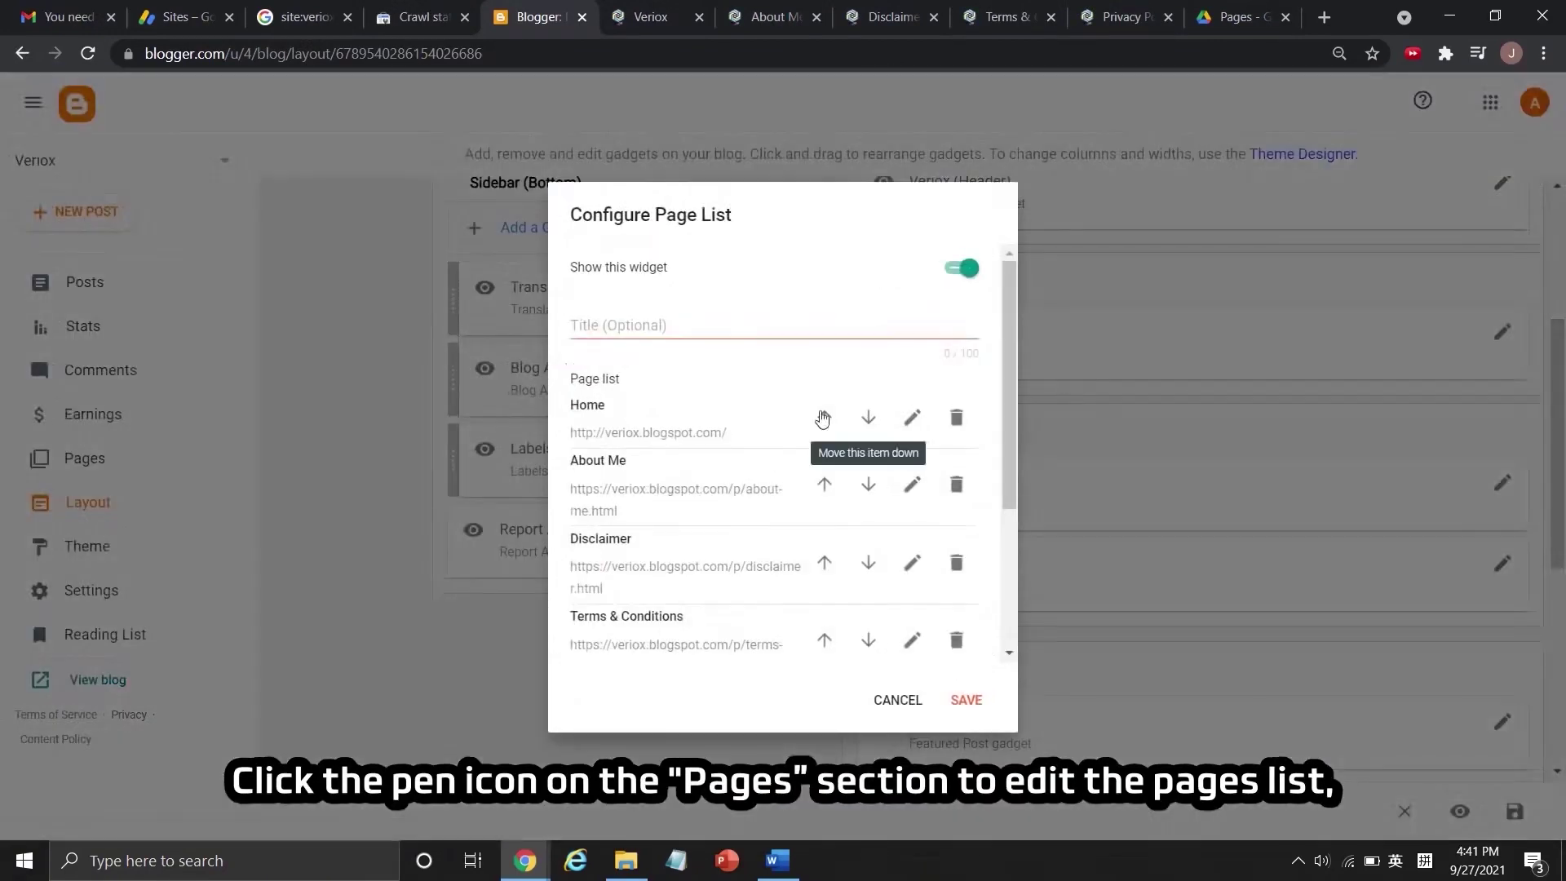
Add the Contact Me page to the page list and move it directly below About Me.
{"action": "scroll", "coordinate": [733, 488], "scroll_direction": "down", "scroll_amount": 5}
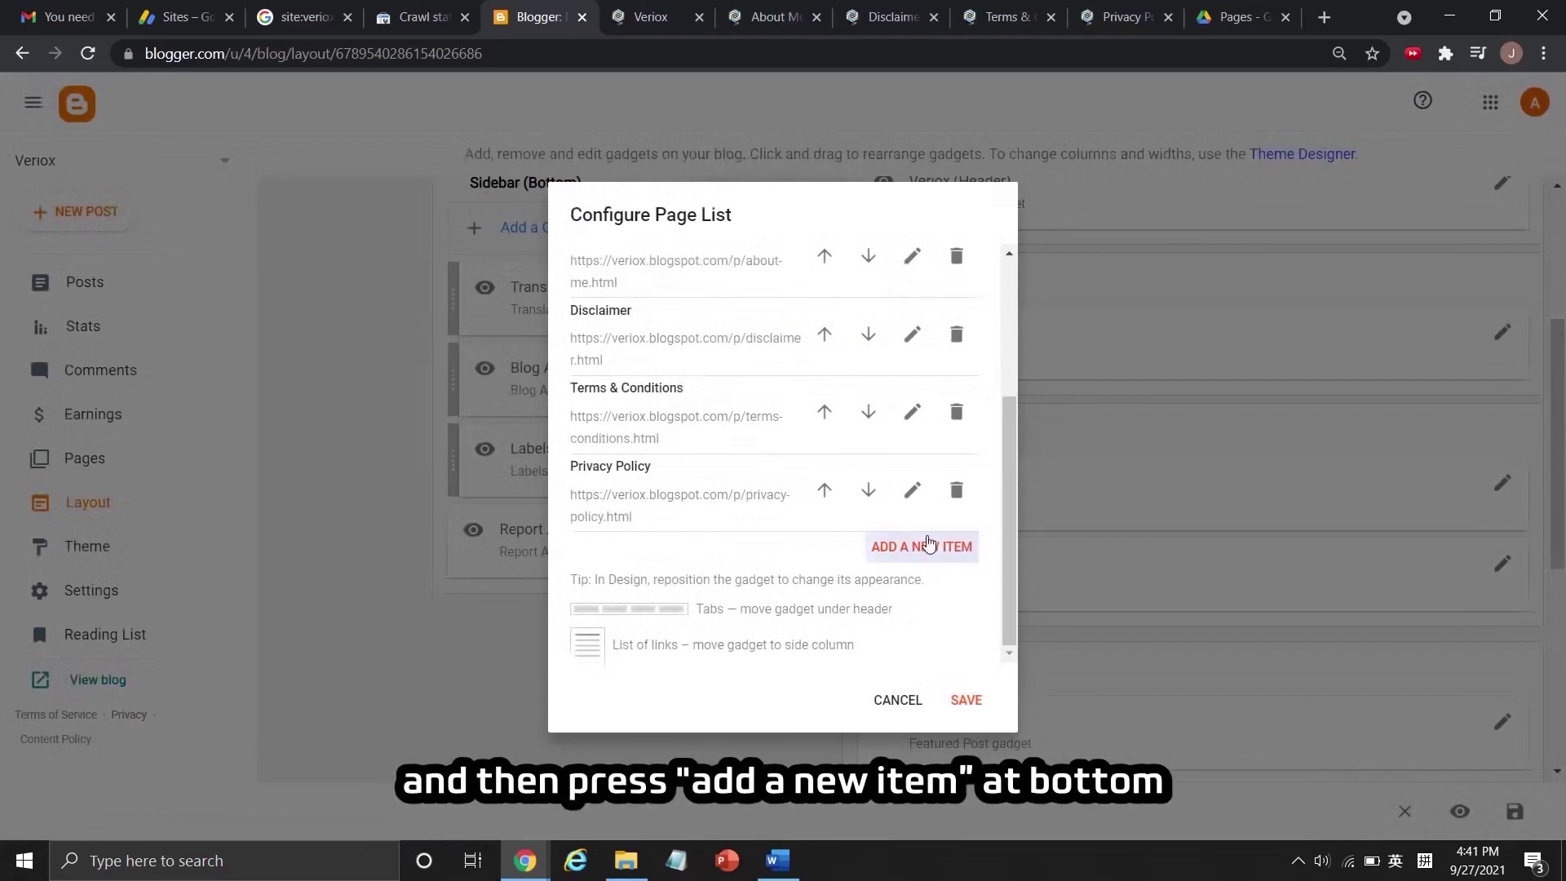
{"action": "left_click", "coordinate": [926, 542]}
{"action": "left_click", "coordinate": [699, 385]}
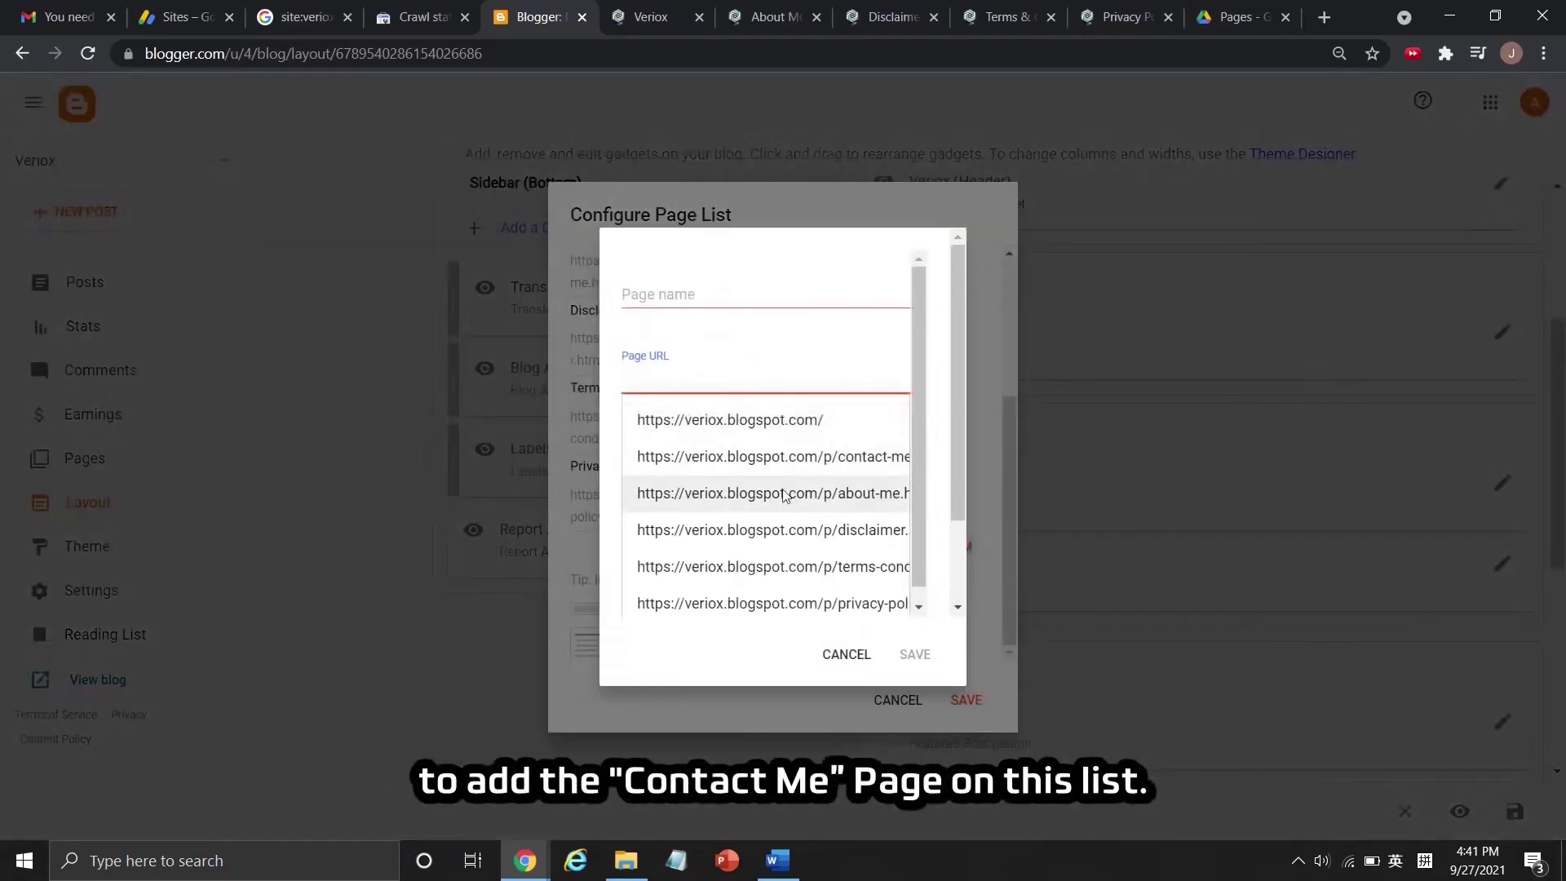
{"action": "left_click", "coordinate": [769, 455]}
{"action": "left_click", "coordinate": [915, 653]}
{"action": "left_click", "coordinate": [825, 568]}
{"action": "left_click", "coordinate": [825, 522]}
{"action": "left_click", "coordinate": [825, 522]}
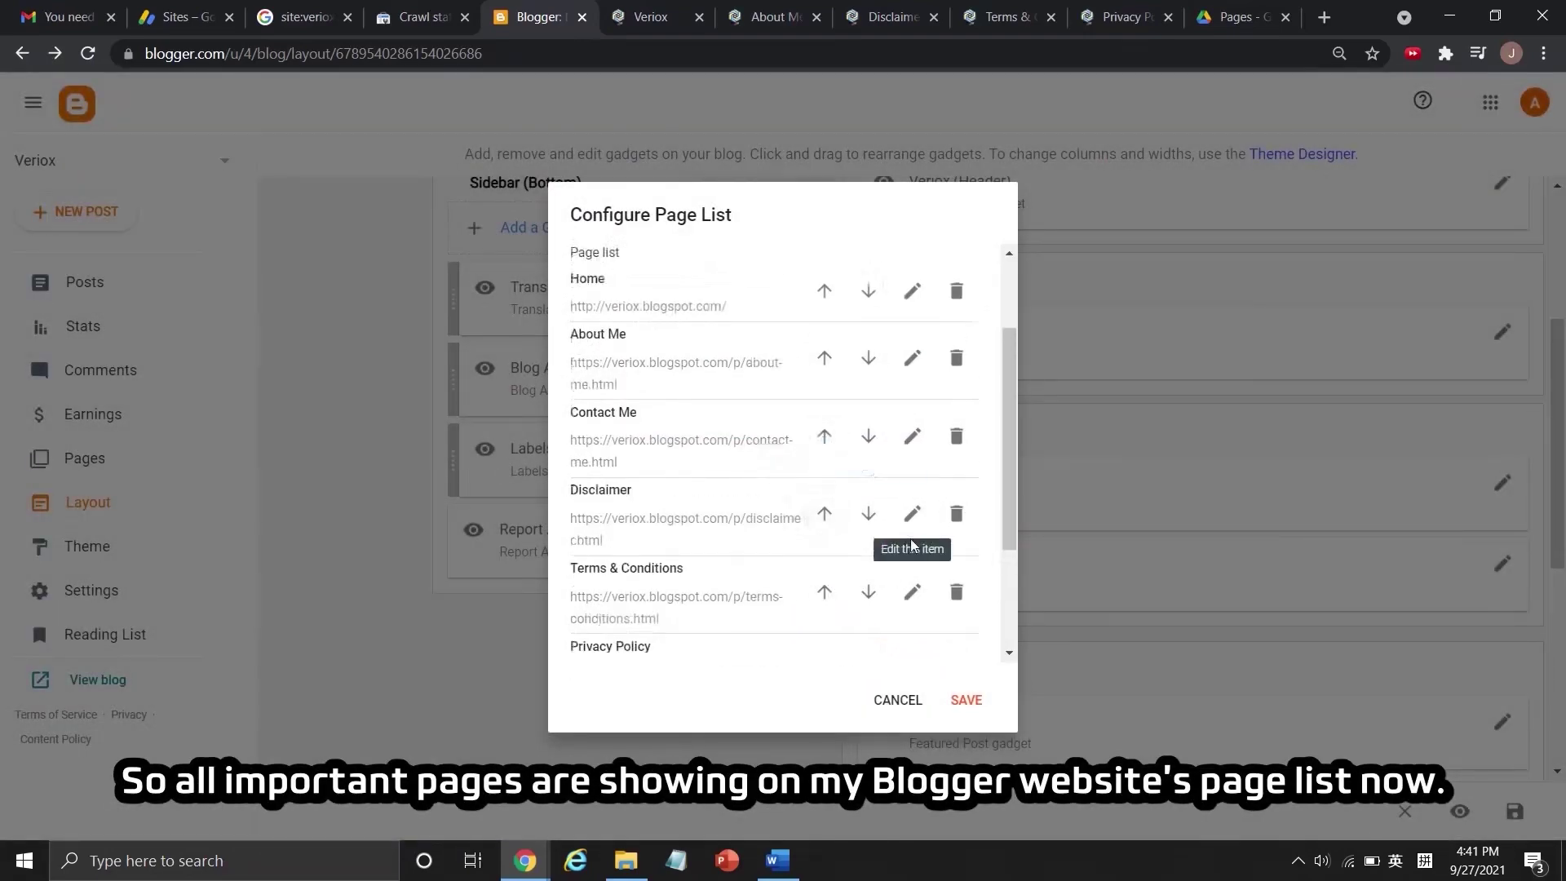
Reload the live Veriox blog to check its page list and open the Contact Me page in a new tab.
{"action": "left_click", "coordinate": [678, 31]}
{"action": "key", "text": "Return"}
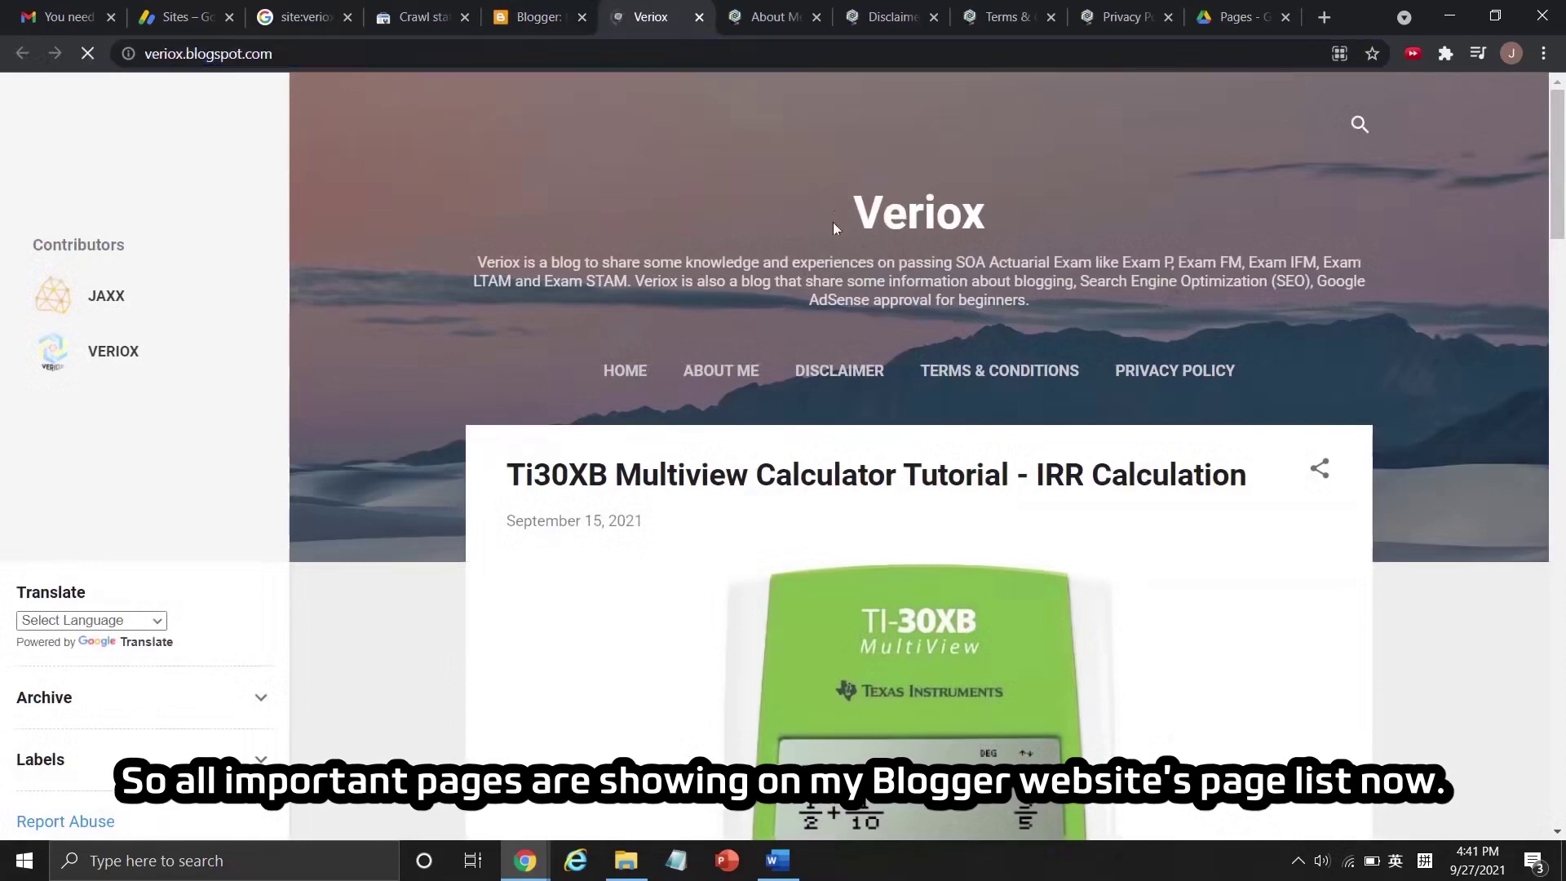
{"action": "right_click", "coordinate": [757, 372]}
{"action": "left_click", "coordinate": [824, 381]}
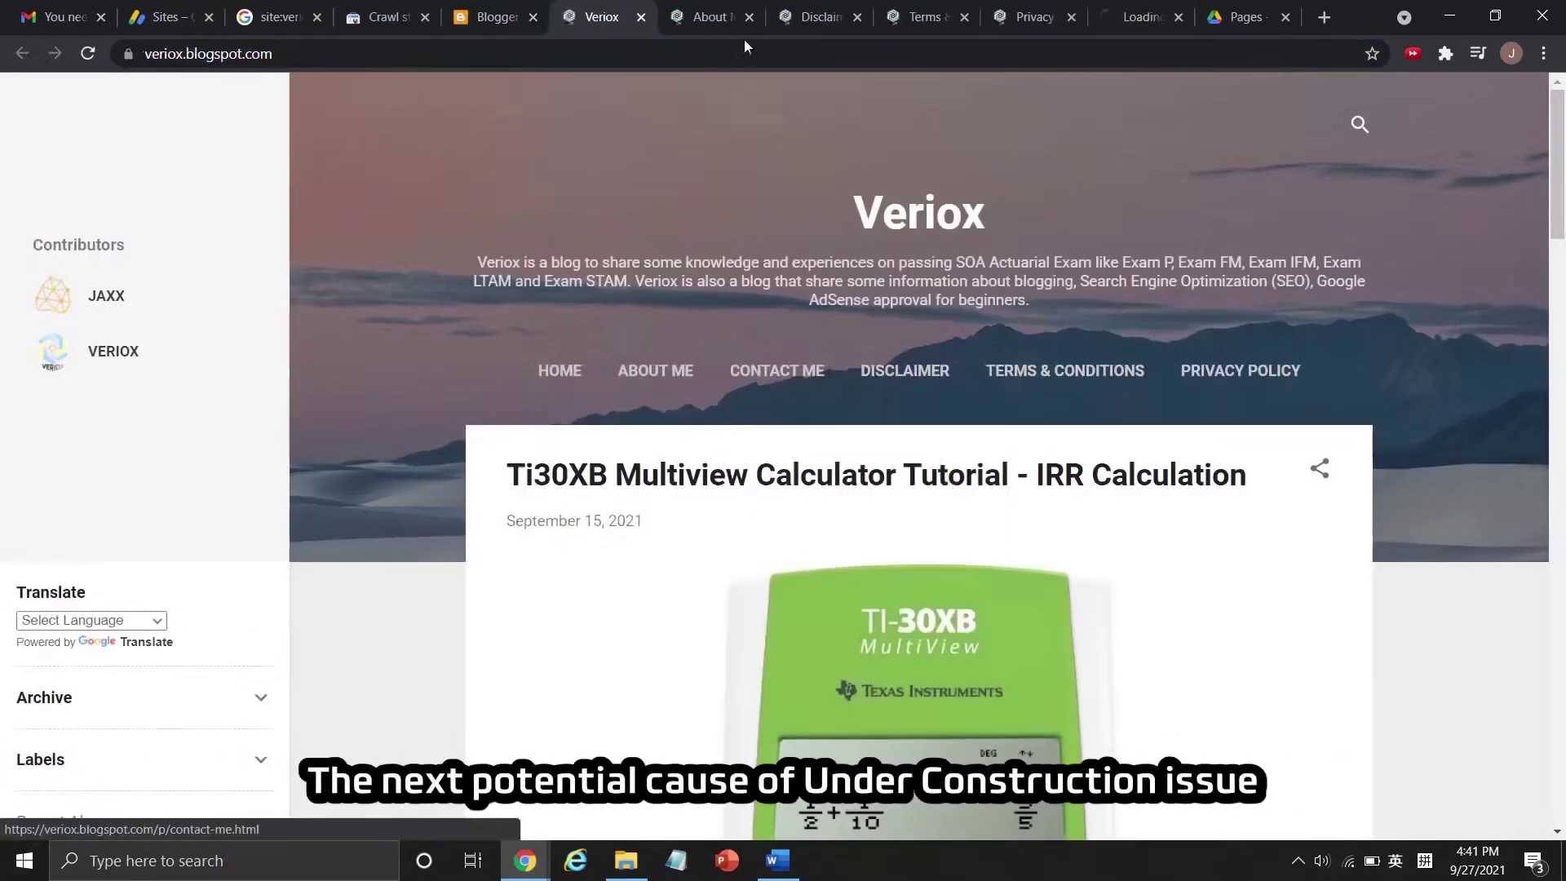
Review the About Me page and delete its closing sentence about questions or business queries.
{"action": "left_click", "coordinate": [722, 8]}
{"action": "scroll", "coordinate": [829, 255], "scroll_direction": "down", "scroll_amount": 3}
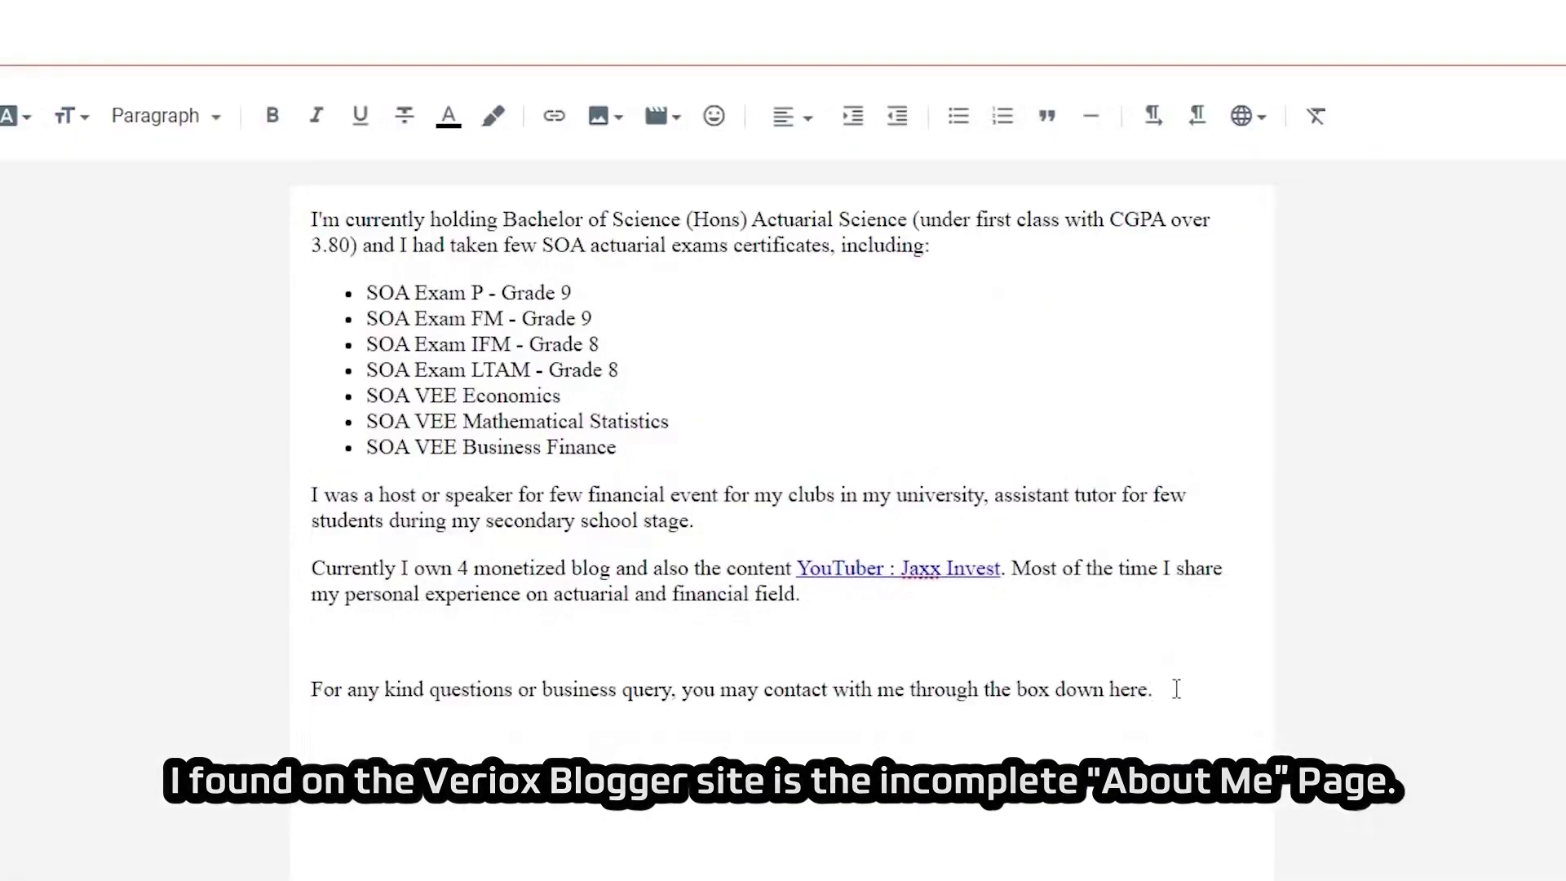
{"action": "left_click_drag", "start_coordinate": [1175, 687], "coordinate": [327, 693]}
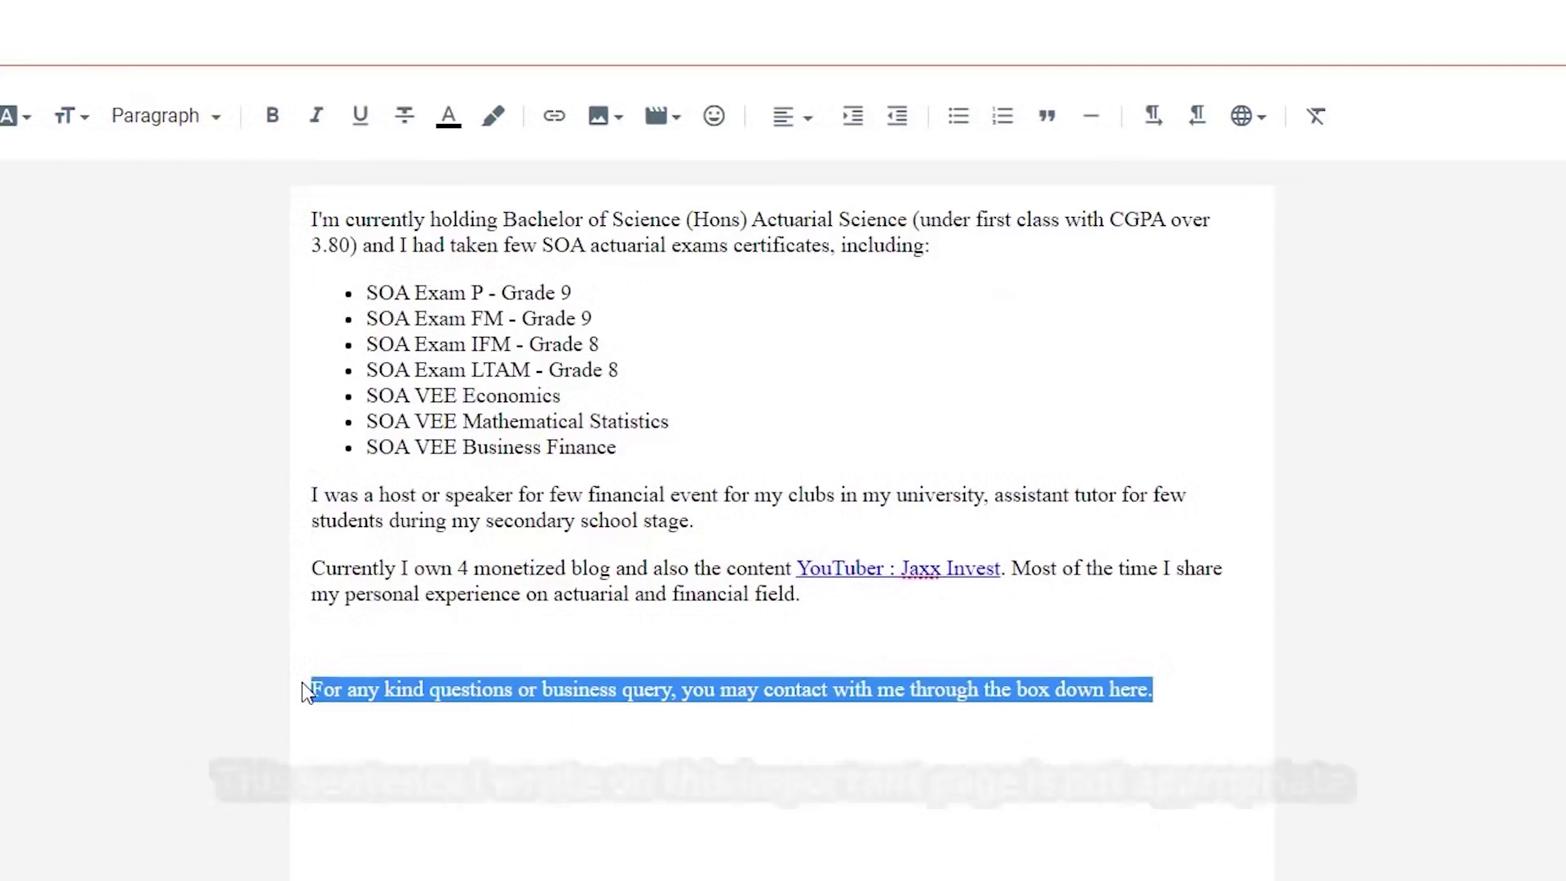
{"action": "key", "text": "BackSpace"}
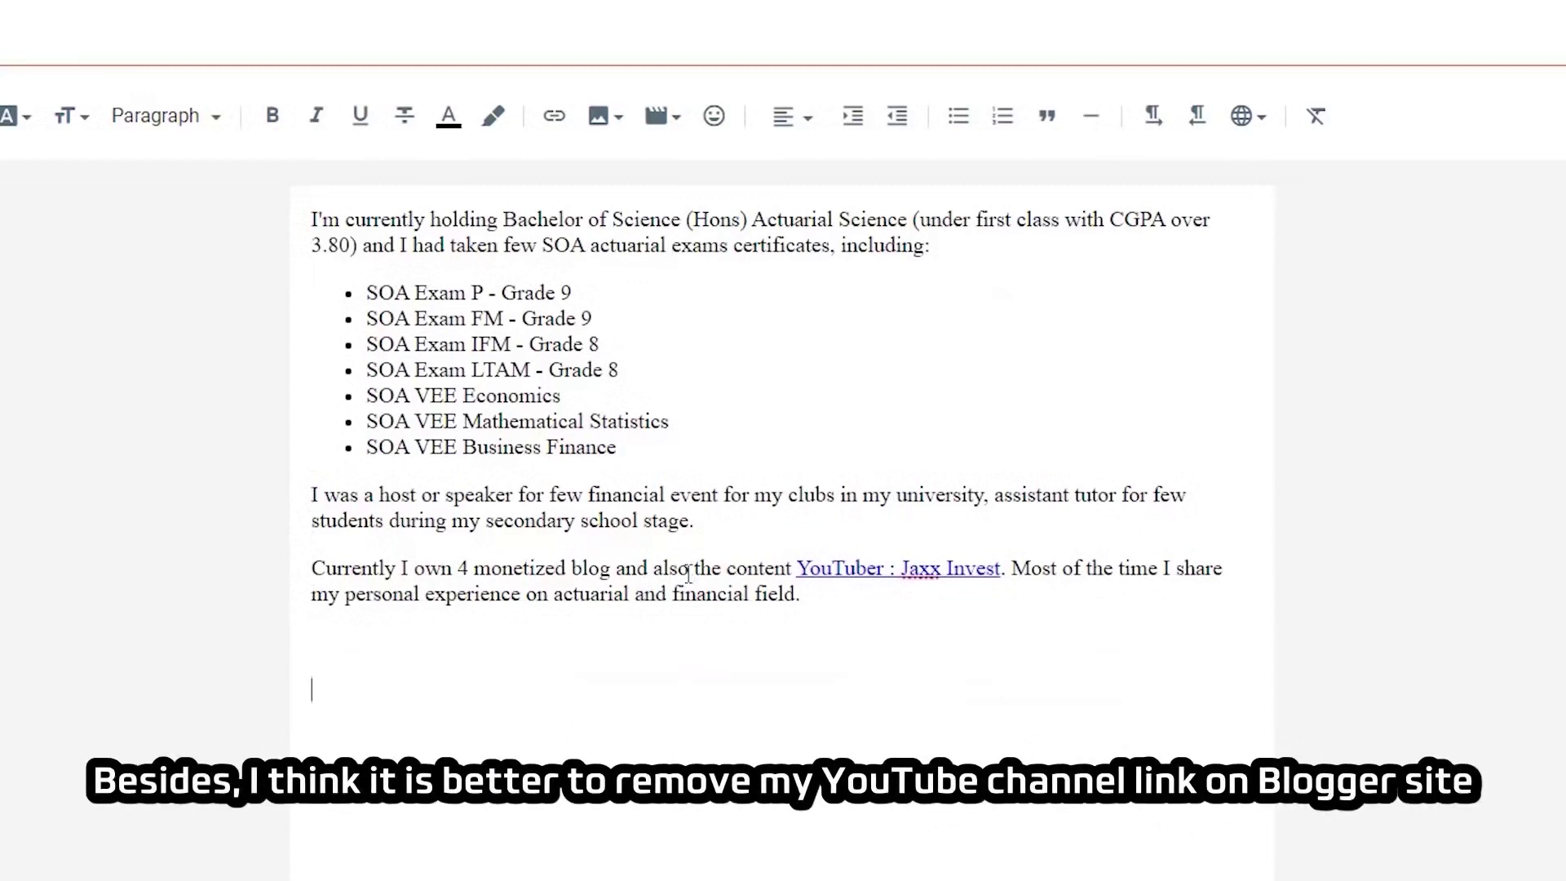
Remove the YouTube channel mention and "Most of the time" from the last About Me paragraph, and reword its topics to "exam, finance".
{"action": "left_click_drag", "start_coordinate": [620, 563], "coordinate": [1005, 572]}
{"action": "type", "text": "and"}
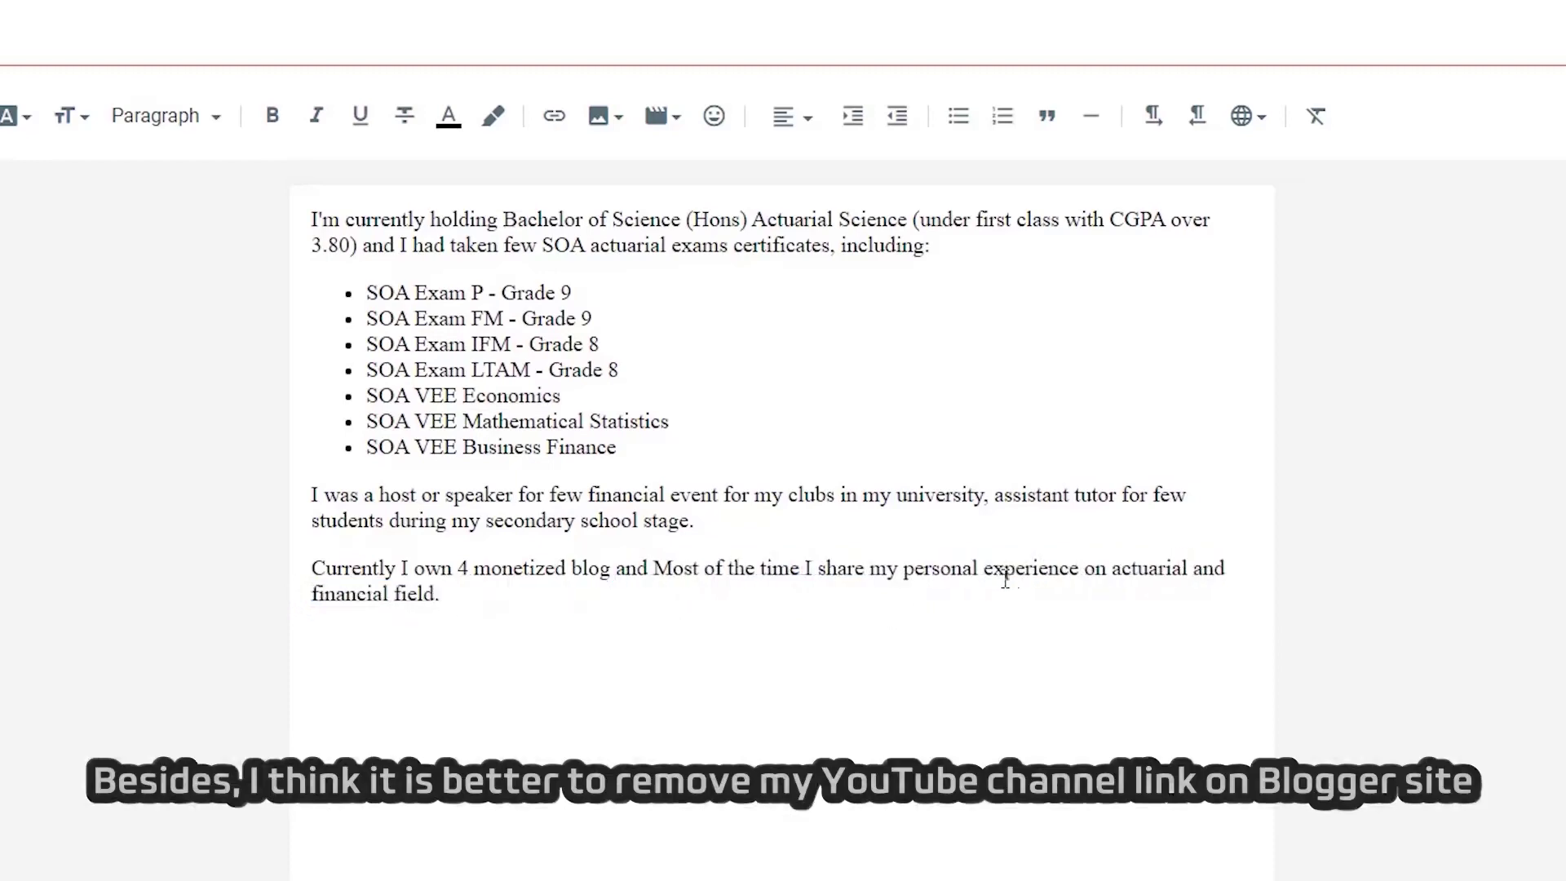
{"action": "key", "text": "ctrl+Delete"}
{"action": "key", "text": "ctrl+Delete"}
{"action": "key", "text": "ctrl+Delete"}
{"action": "key", "text": "ctrl+Delete"}
{"action": "type", "text": "exam, finance"}
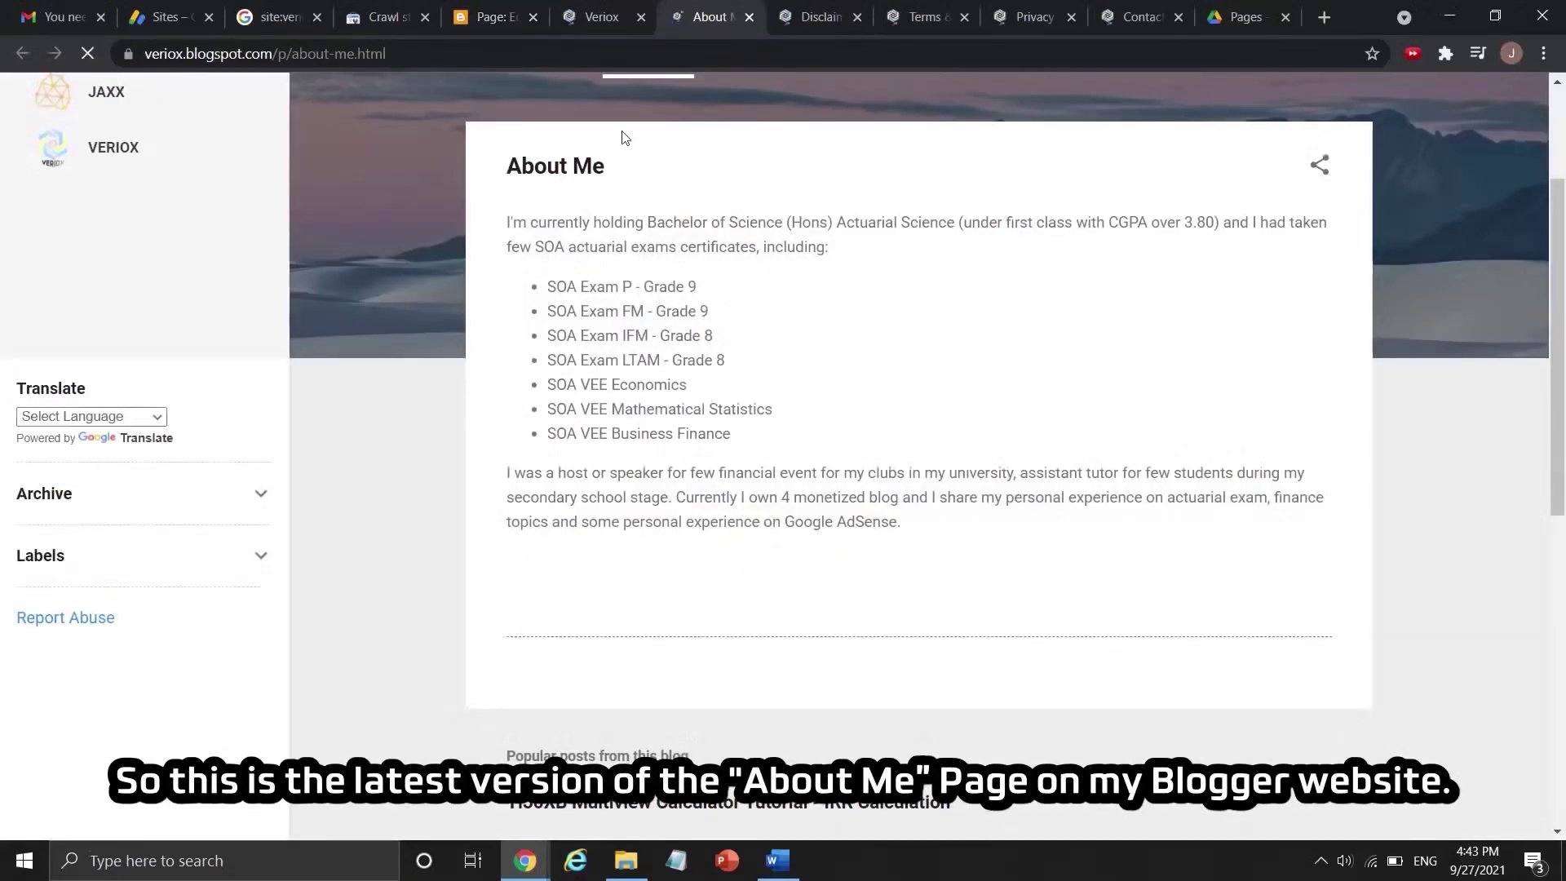
View the live Disclaimer page and open its linked Google Docs document in a new tab.
{"action": "left_click", "coordinate": [825, 13]}
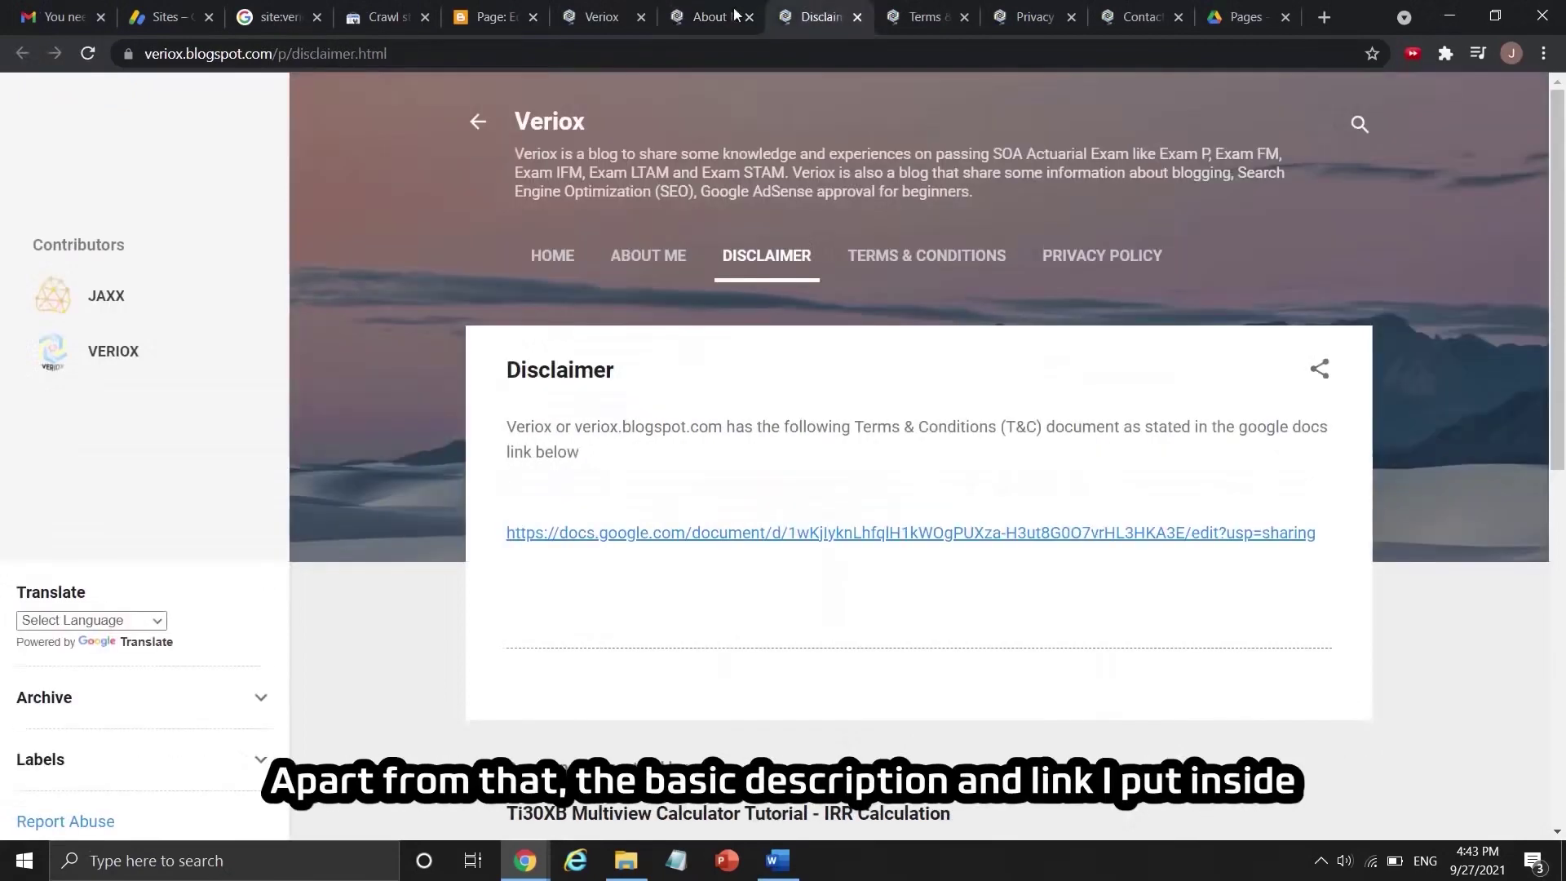
{"action": "right_click", "coordinate": [710, 529]}
{"action": "left_click", "coordinate": [752, 542]}
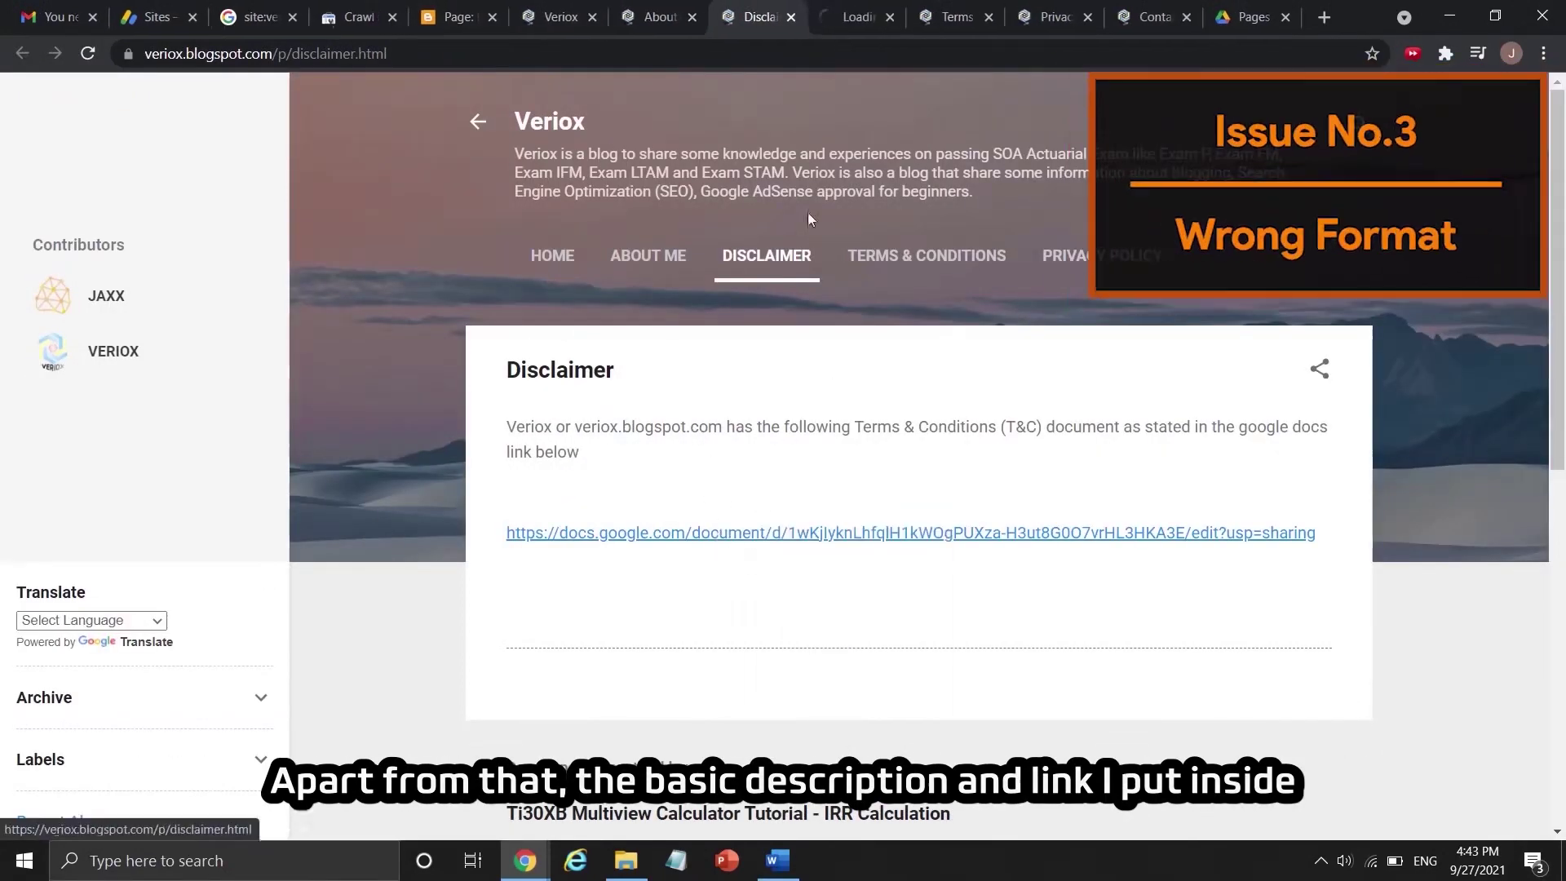
{"action": "left_click", "coordinate": [845, 11]}
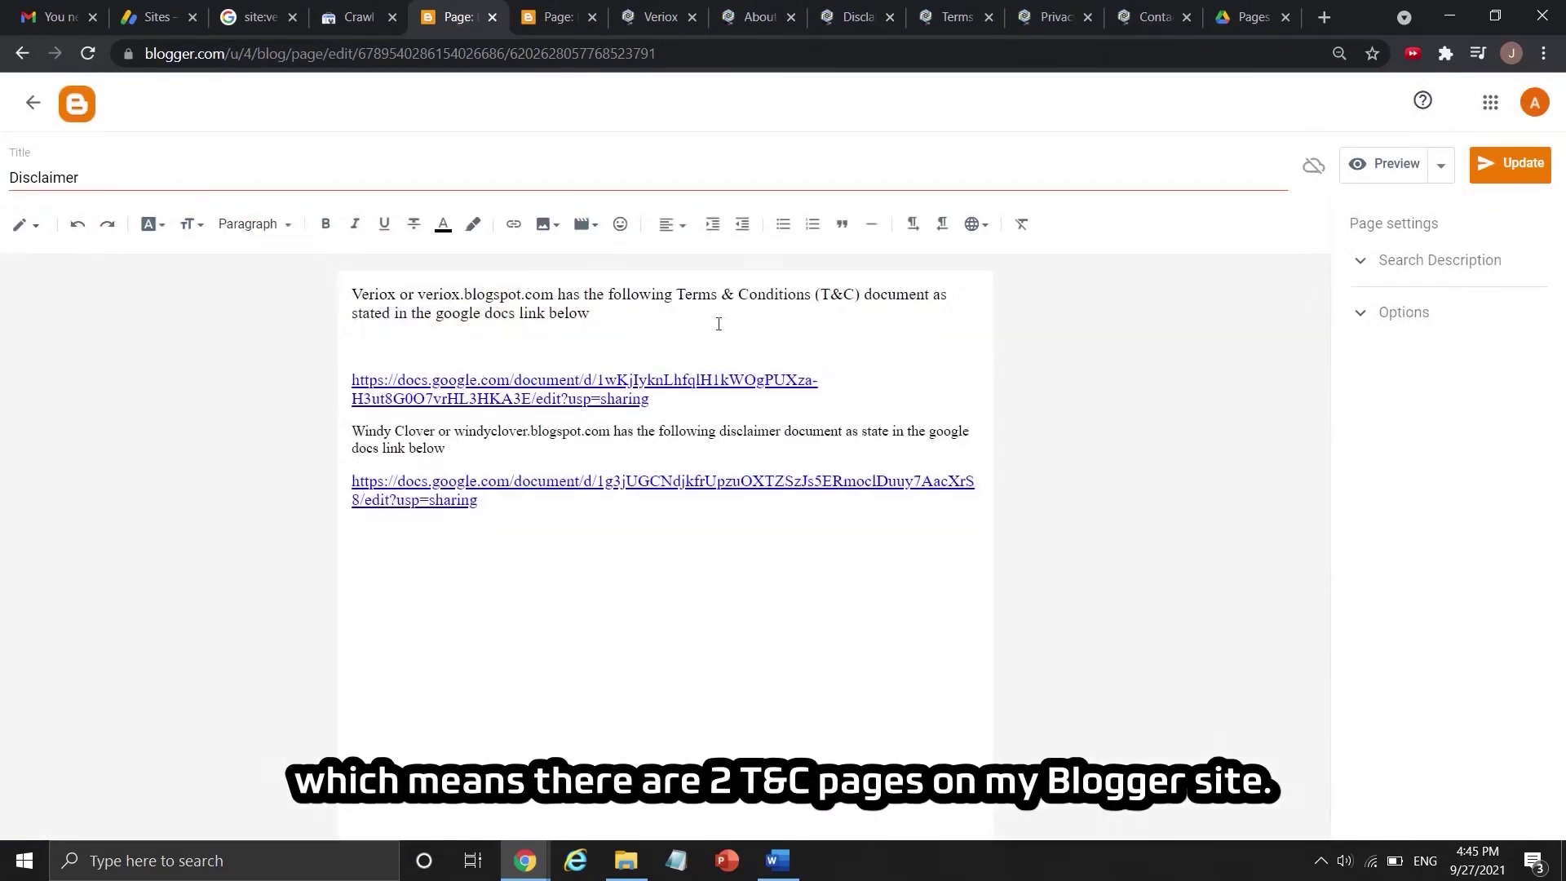
On the Disclaimer page, change "Terms & Conditions (T&C)" to "Disclaimer" and replace the first Google Docs link with the disclaimer document's link.
{"action": "left_click_drag", "start_coordinate": [676, 295], "coordinate": [863, 296]}
{"action": "type", "text": "Discl"}
{"action": "key", "text": "ctrl+x"}
{"action": "mouse_move", "coordinate": [470, 512]}
{"action": "left_mouse_down"}
{"action": "mouse_move", "coordinate": [351, 395]}
{"action": "mouse_move", "coordinate": [291, 383]}
{"action": "left_mouse_up"}
{"action": "key", "text": "ctrl+v"}
Delete the leftover Windy Clover sentence and update the Disclaimer page.
{"action": "mouse_move", "coordinate": [445, 447]}
{"action": "left_mouse_down"}
{"action": "mouse_move", "coordinate": [658, 431]}
{"action": "mouse_move", "coordinate": [301, 433]}
{"action": "left_mouse_up"}
{"action": "key", "text": "BackSpace"}
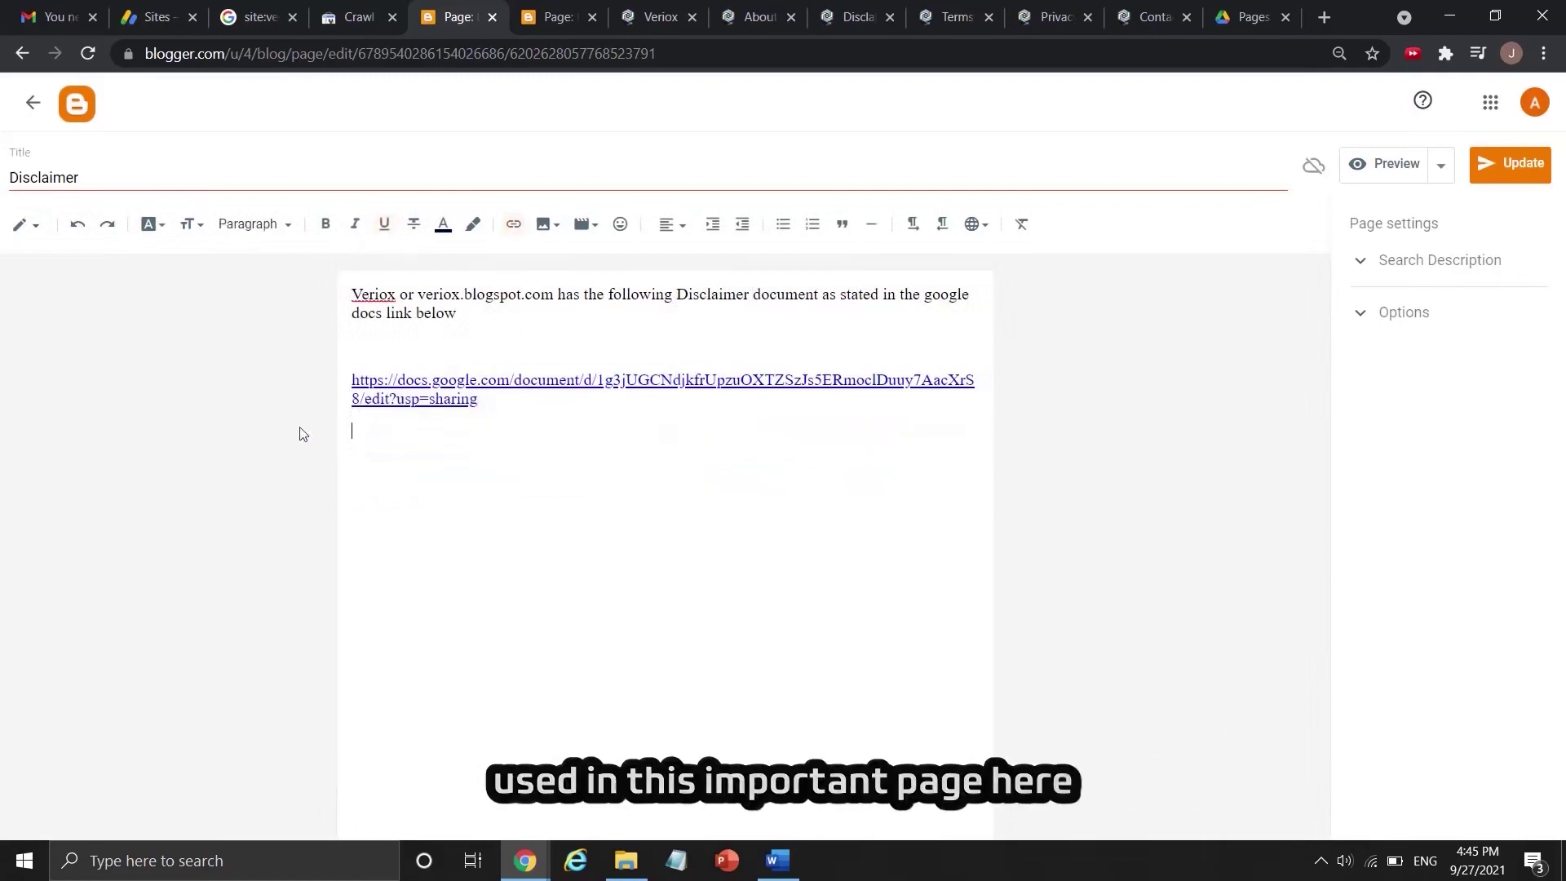
{"action": "left_click", "coordinate": [1505, 164]}
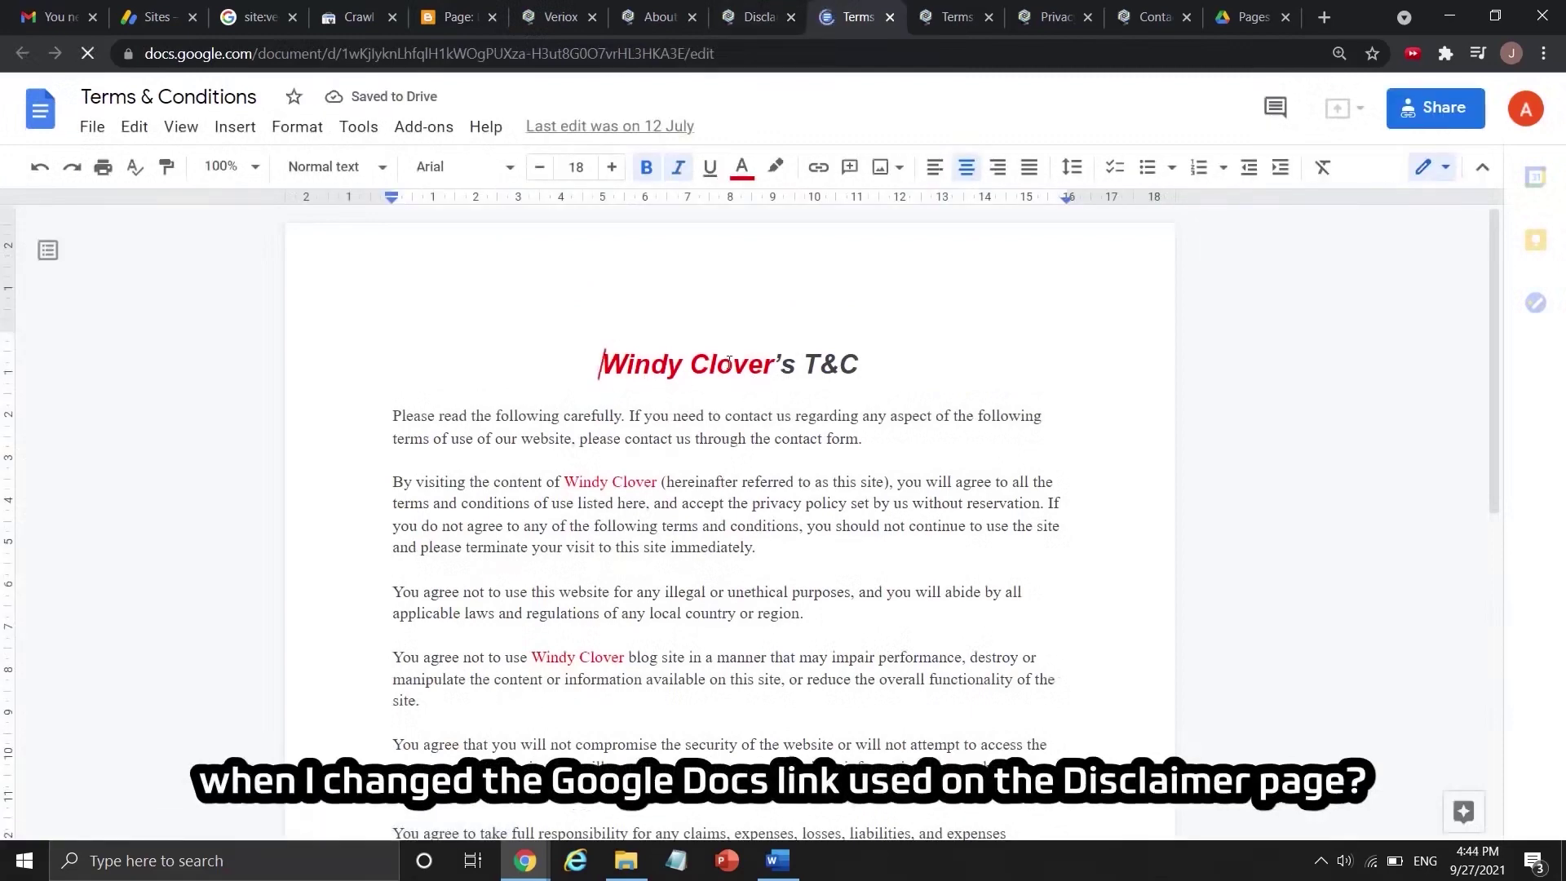
Open windyclover.blogspot.com beside the Terms & Conditions document and compare it with Veriox's Terms & Conditions page and the linked document's title.
{"action": "left_click", "coordinate": [1327, 14]}
{"action": "type", "text": "windyclover.blogspot.com"}
{"action": "key", "text": "Return"}
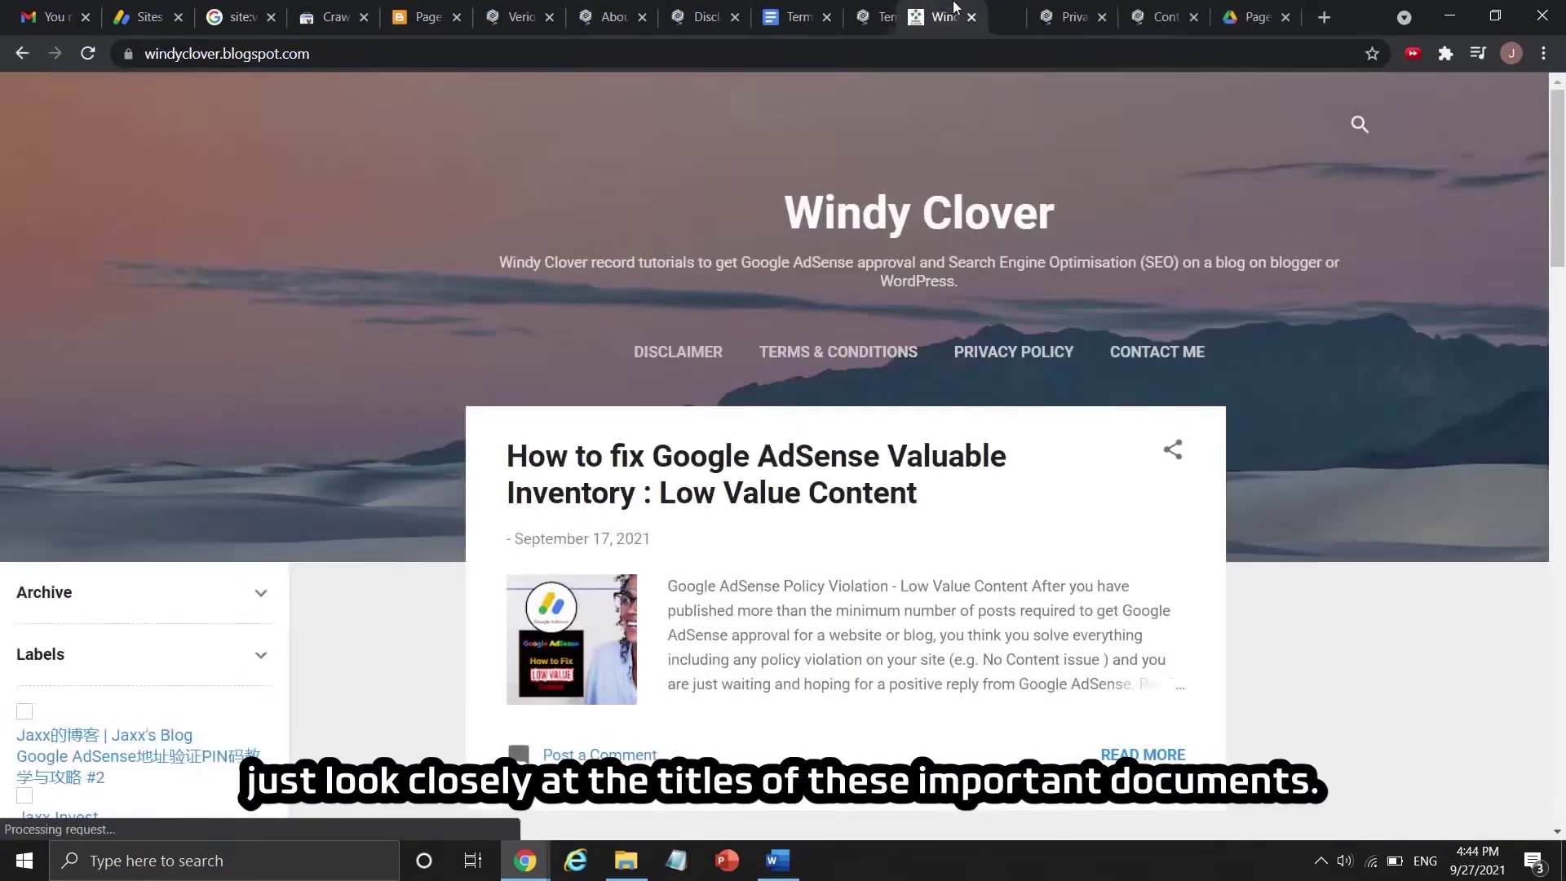
{"action": "left_click_drag", "start_coordinate": [1269, 7], "coordinate": [916, 7]}
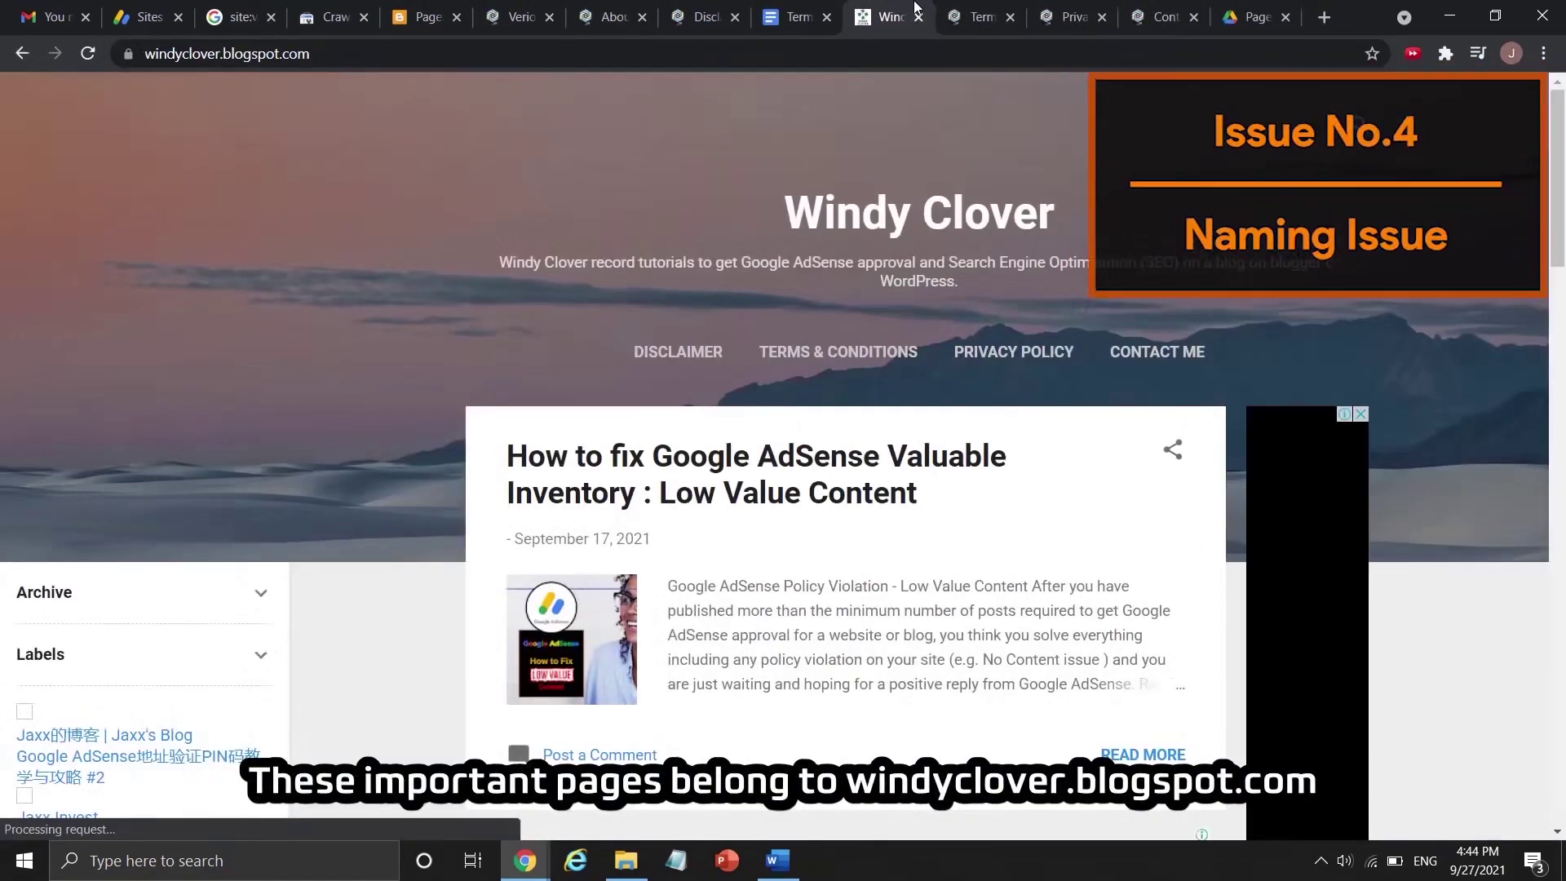
{"action": "left_click", "coordinate": [969, 7]}
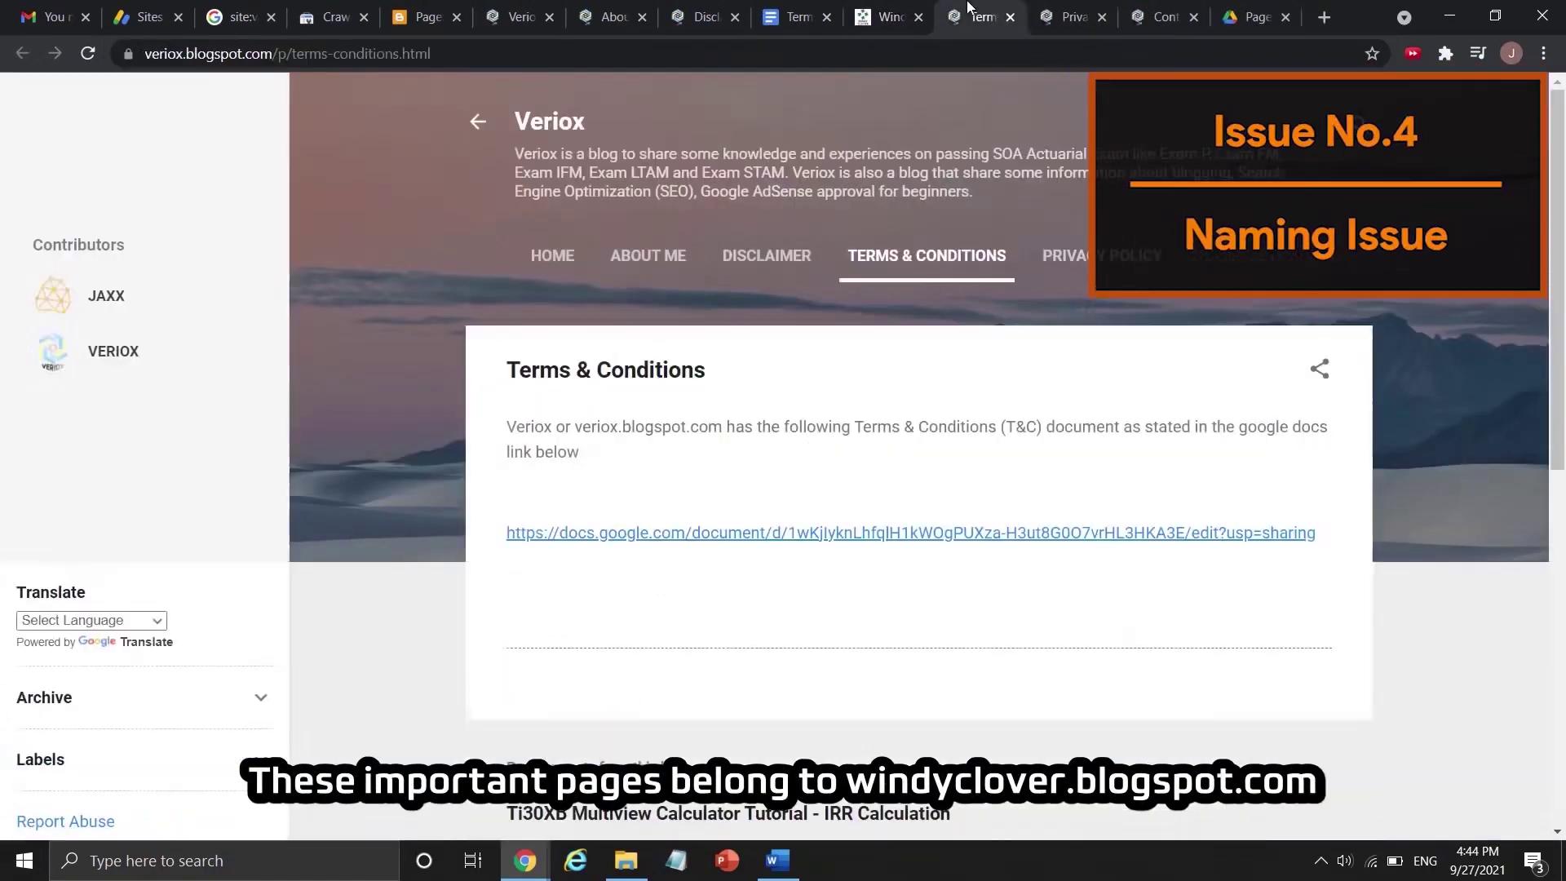
{"action": "left_click", "coordinate": [816, 12]}
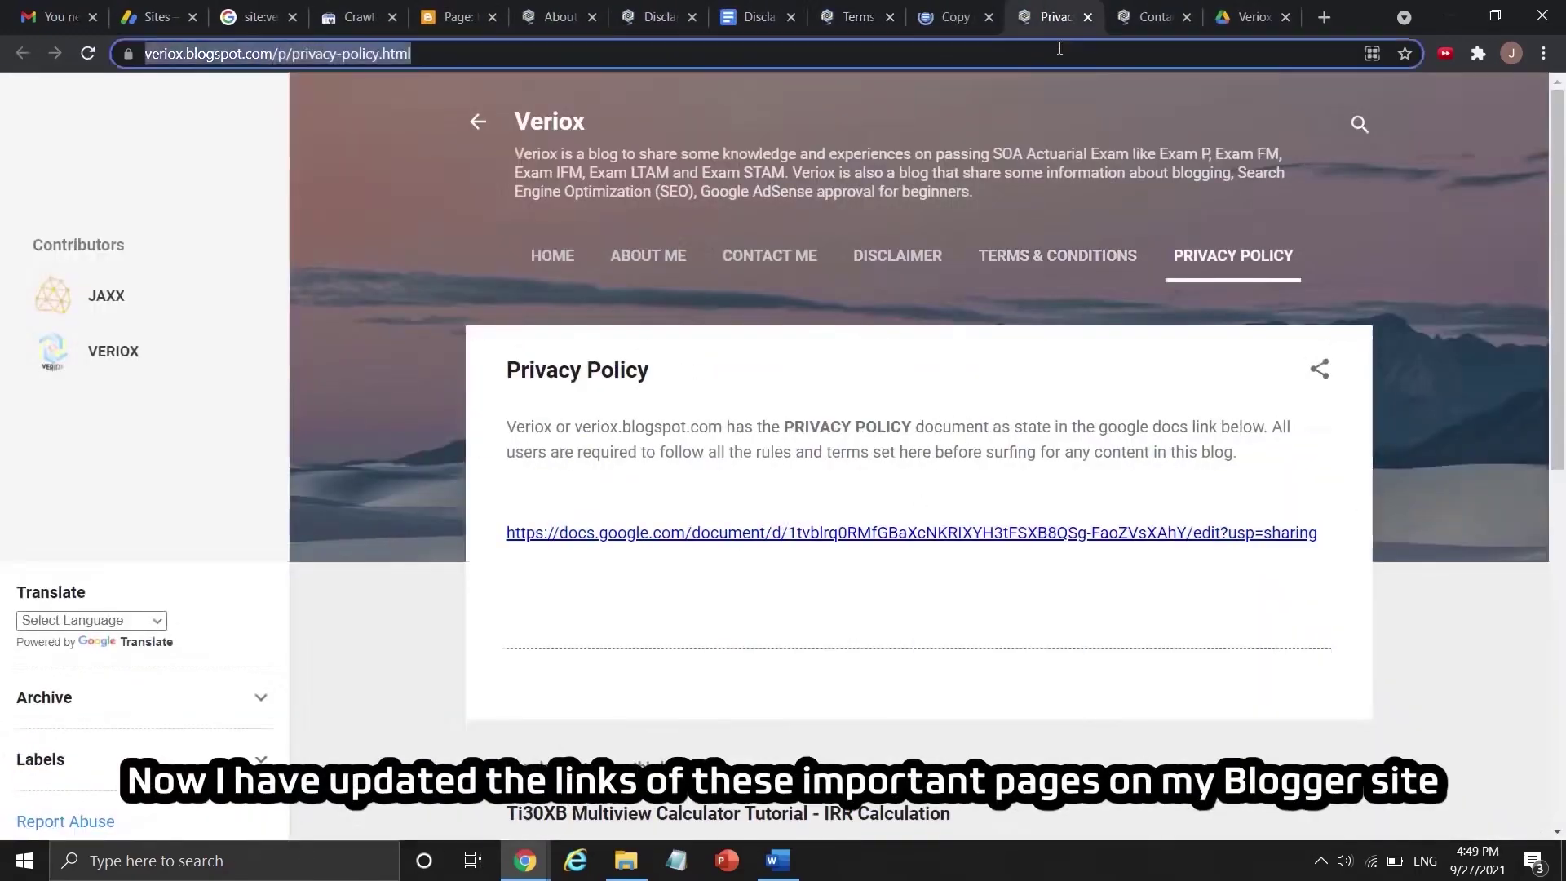
Open the Google Docs document linked on the live Privacy Policy page in a new tab and check it.
{"action": "right_click", "coordinate": [1111, 536]}
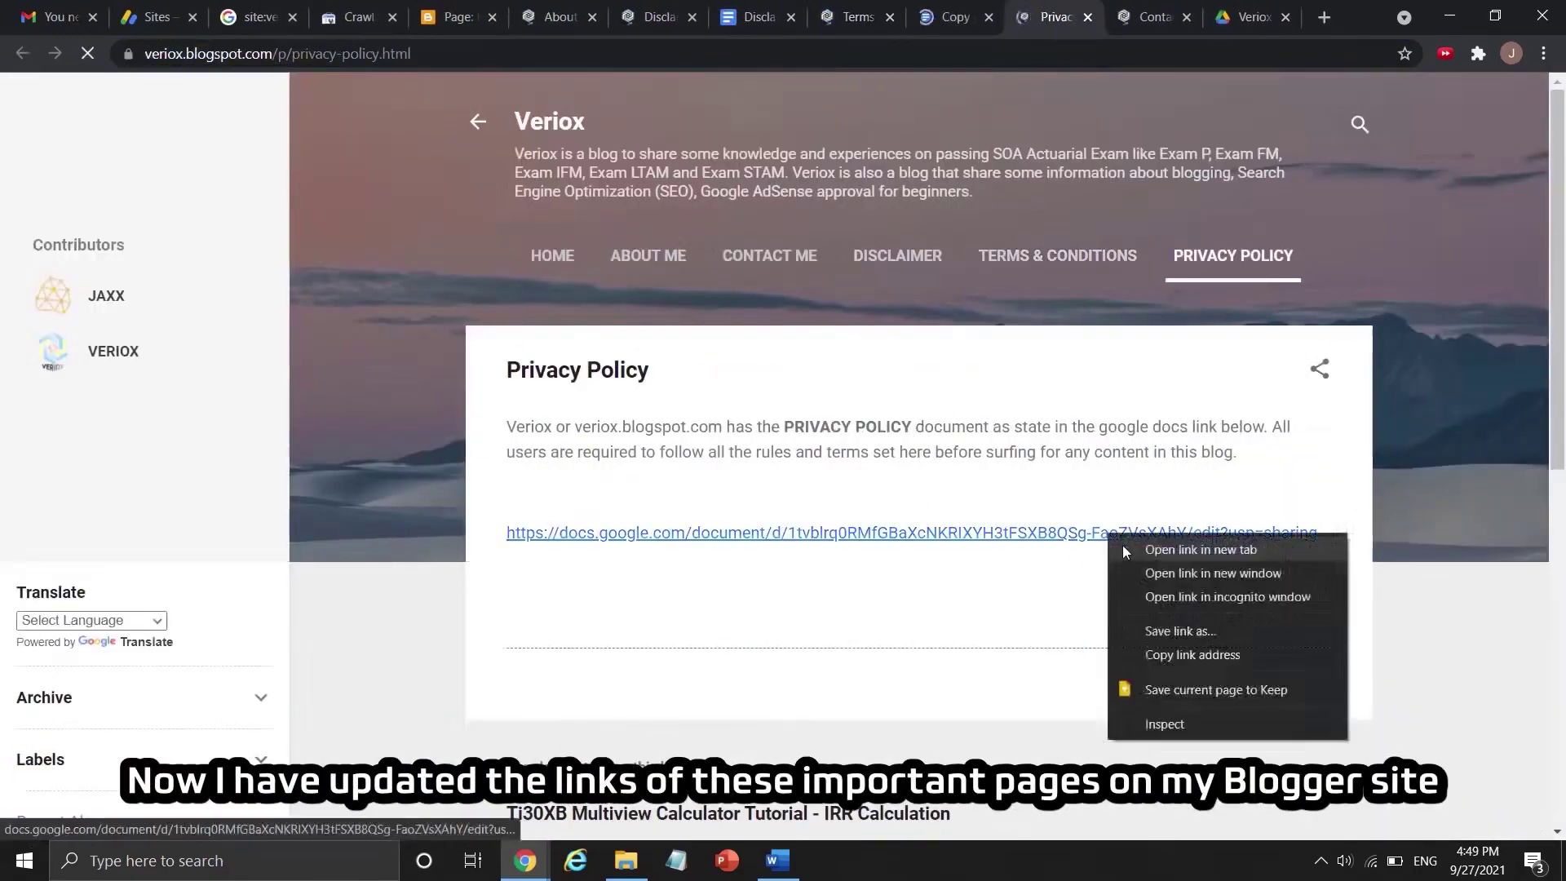
{"action": "left_click", "coordinate": [1123, 545]}
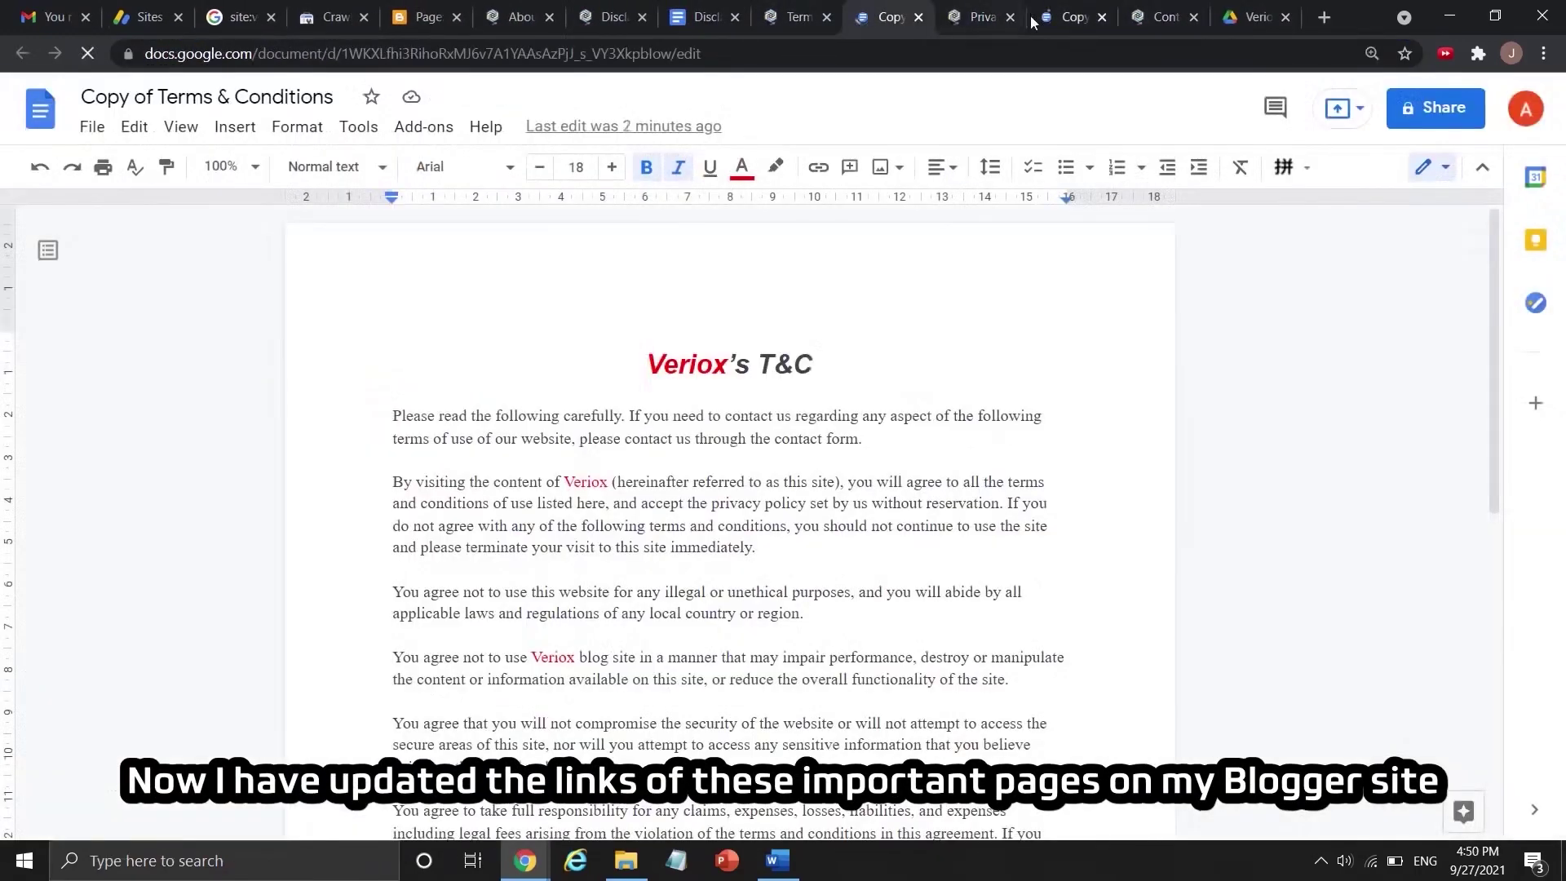
{"action": "left_click", "coordinate": [1051, 17]}
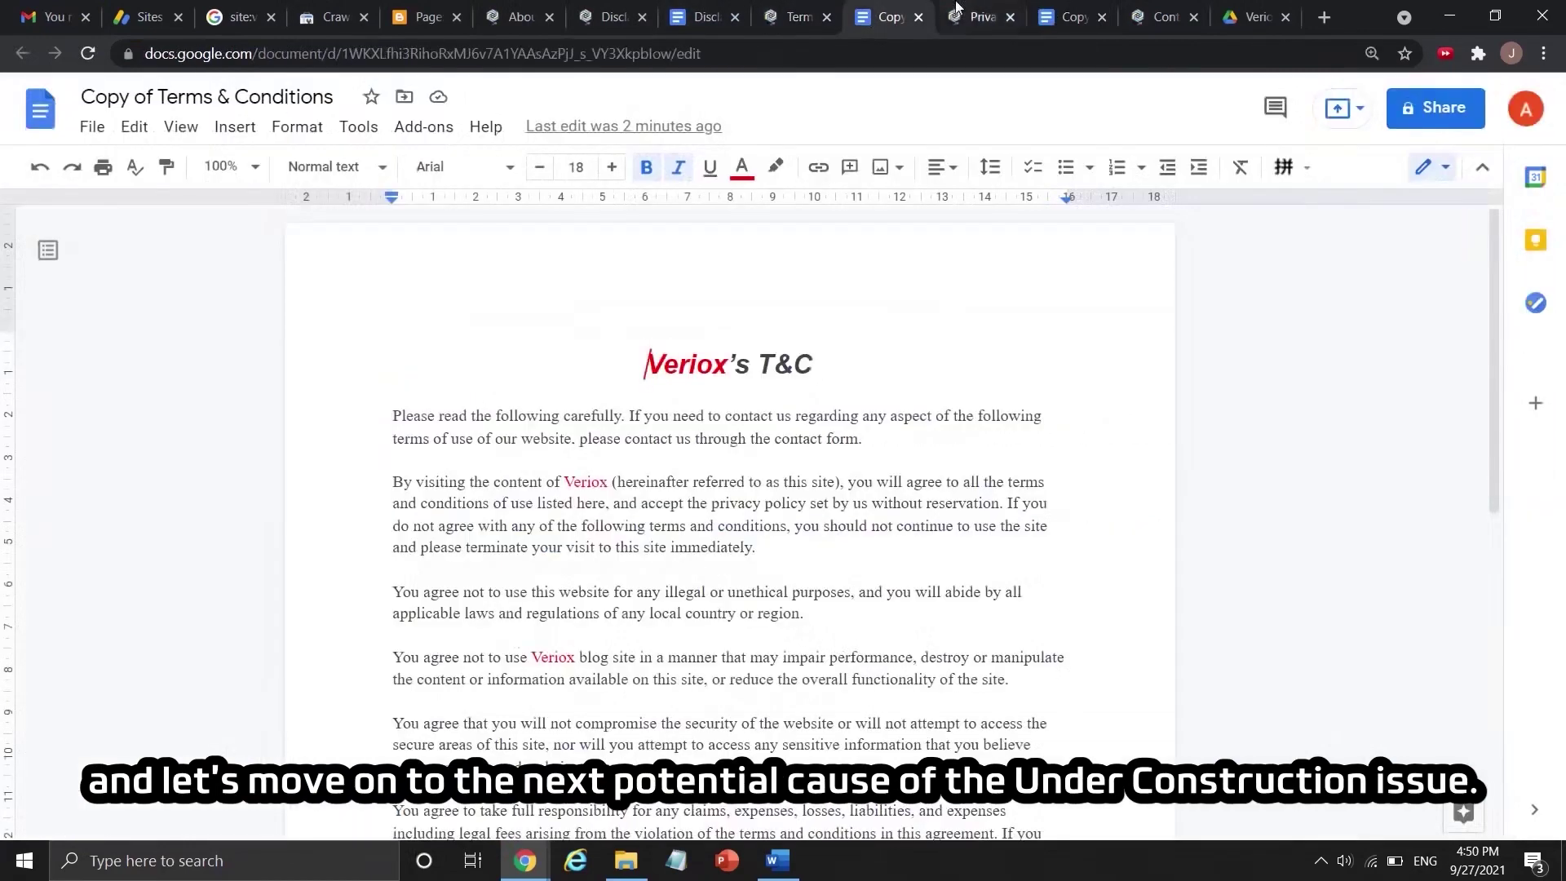
{"action": "left_click", "coordinate": [1069, 17]}
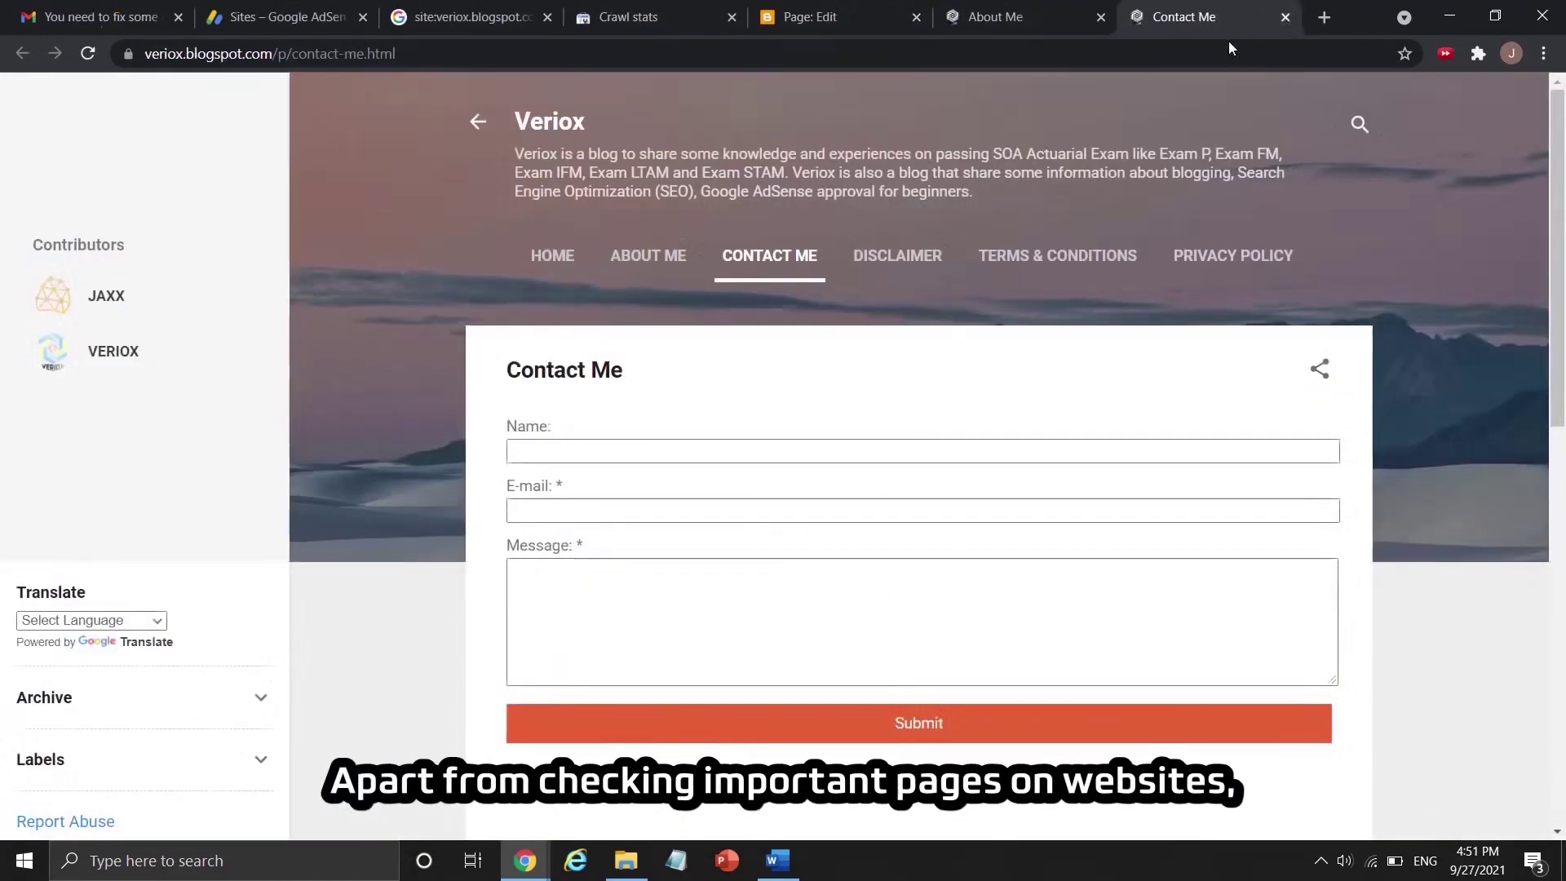
On the live Contact Me page, fill in the name, e-mail and message and submit the form.
{"action": "scroll", "coordinate": [749, 331], "scroll_direction": "down", "scroll_amount": 1}
{"action": "left_click", "coordinate": [749, 349]}
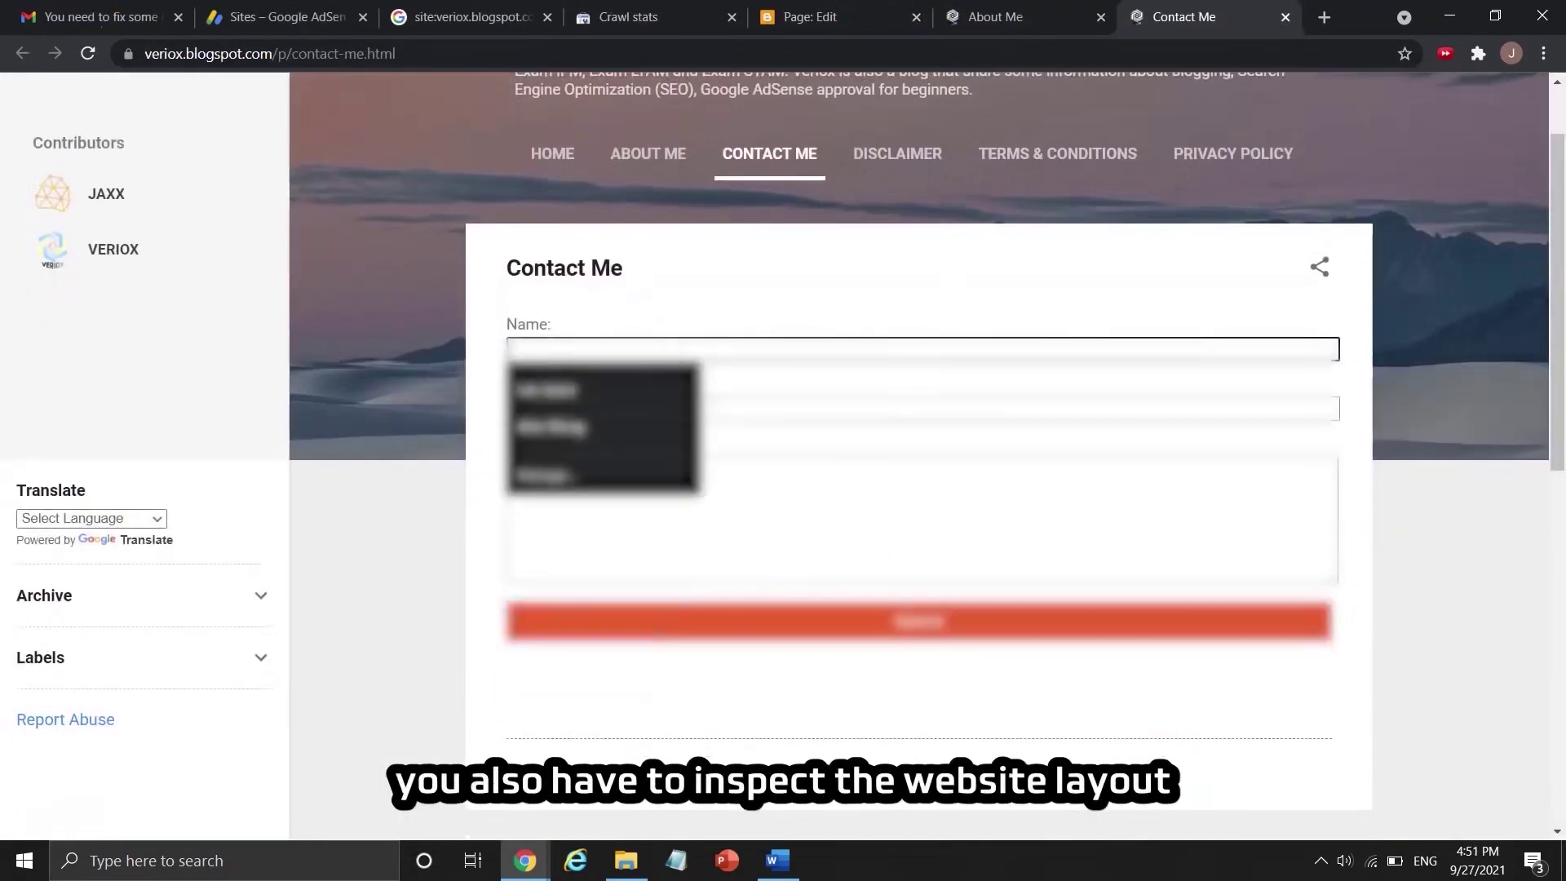
{"action": "left_click", "coordinate": [749, 408]}
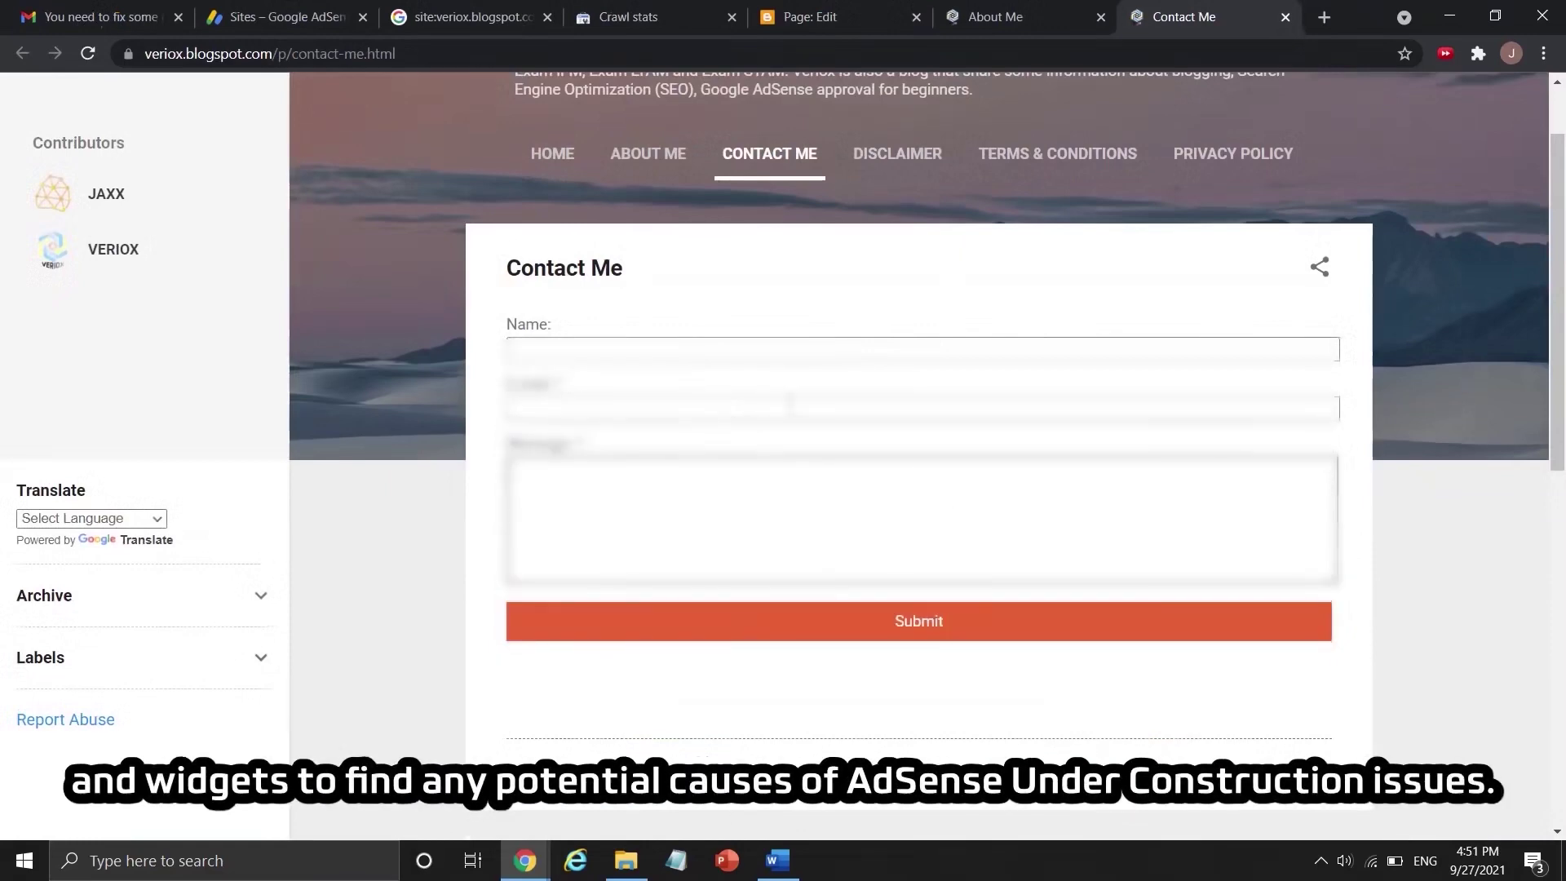
{"action": "left_click", "coordinate": [789, 408]}
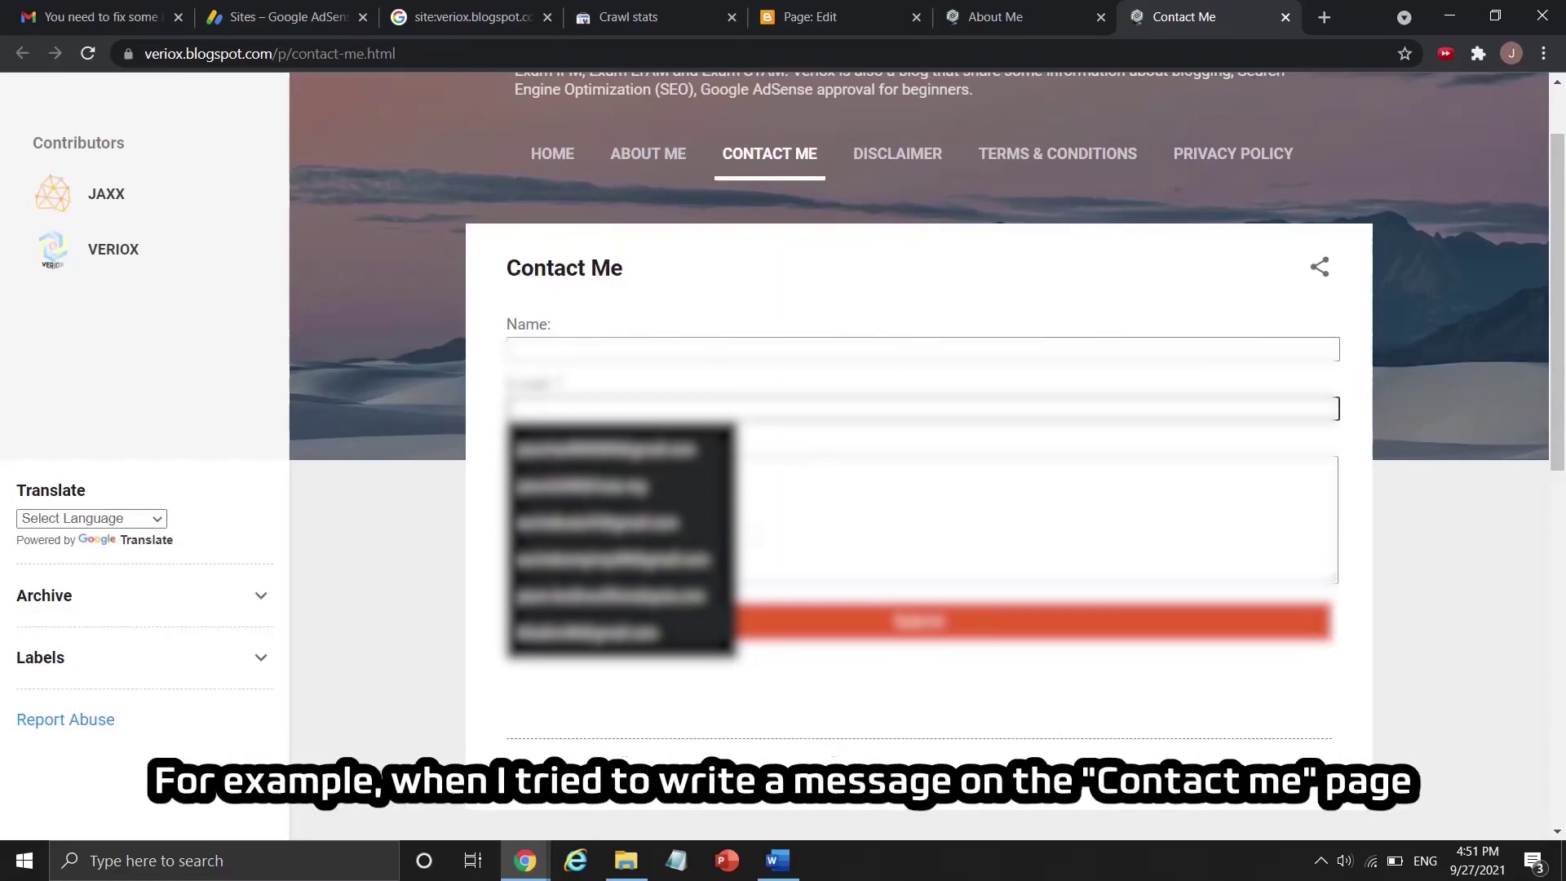
{"action": "left_click", "coordinate": [702, 350]}
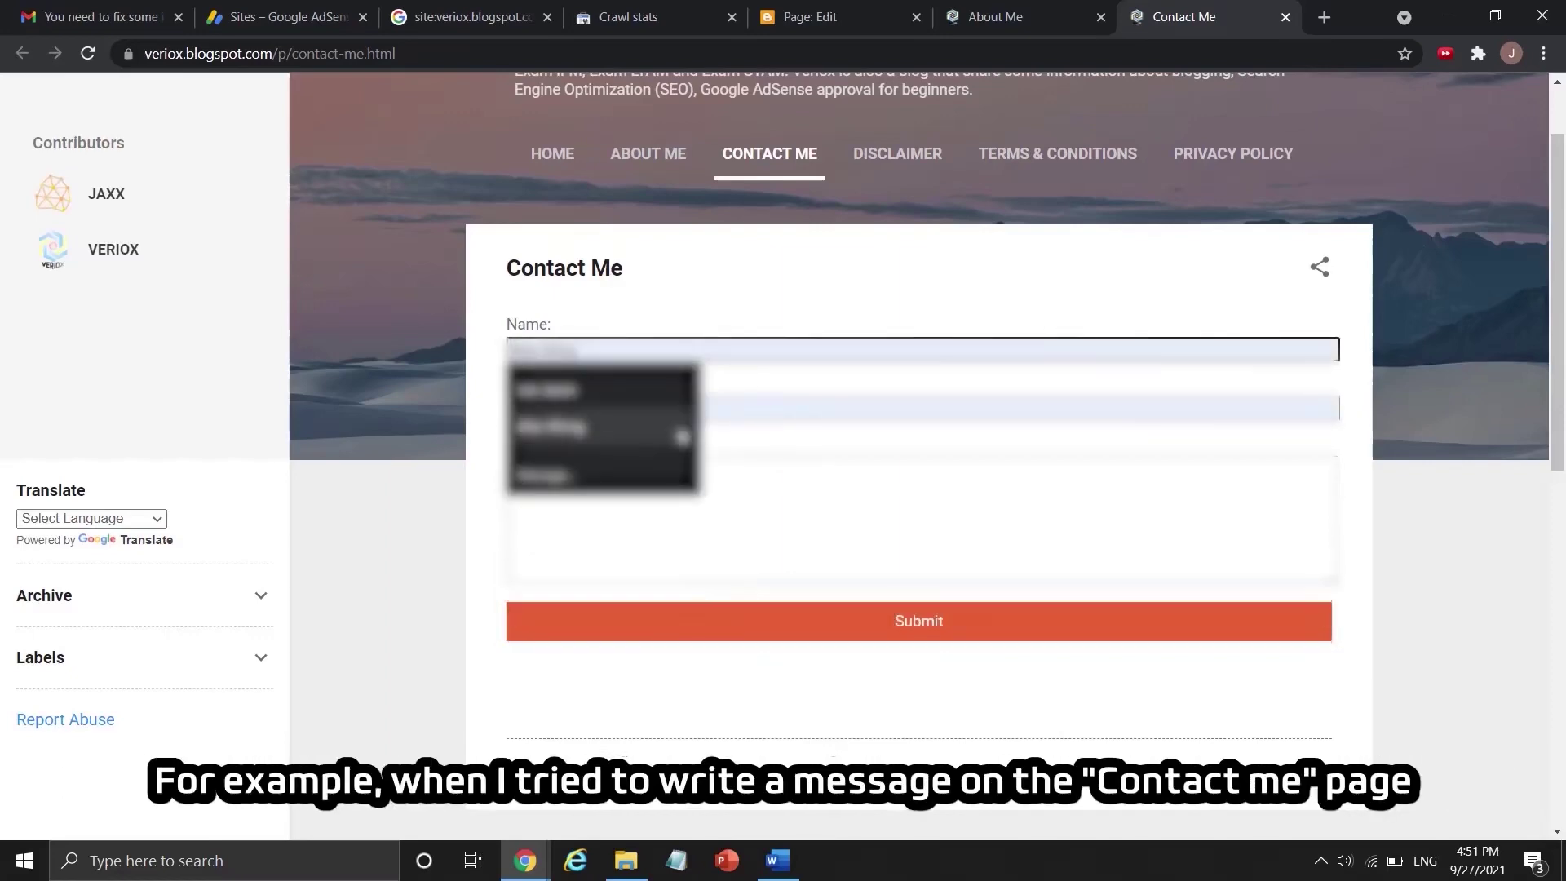
{"action": "left_click", "coordinate": [604, 426]}
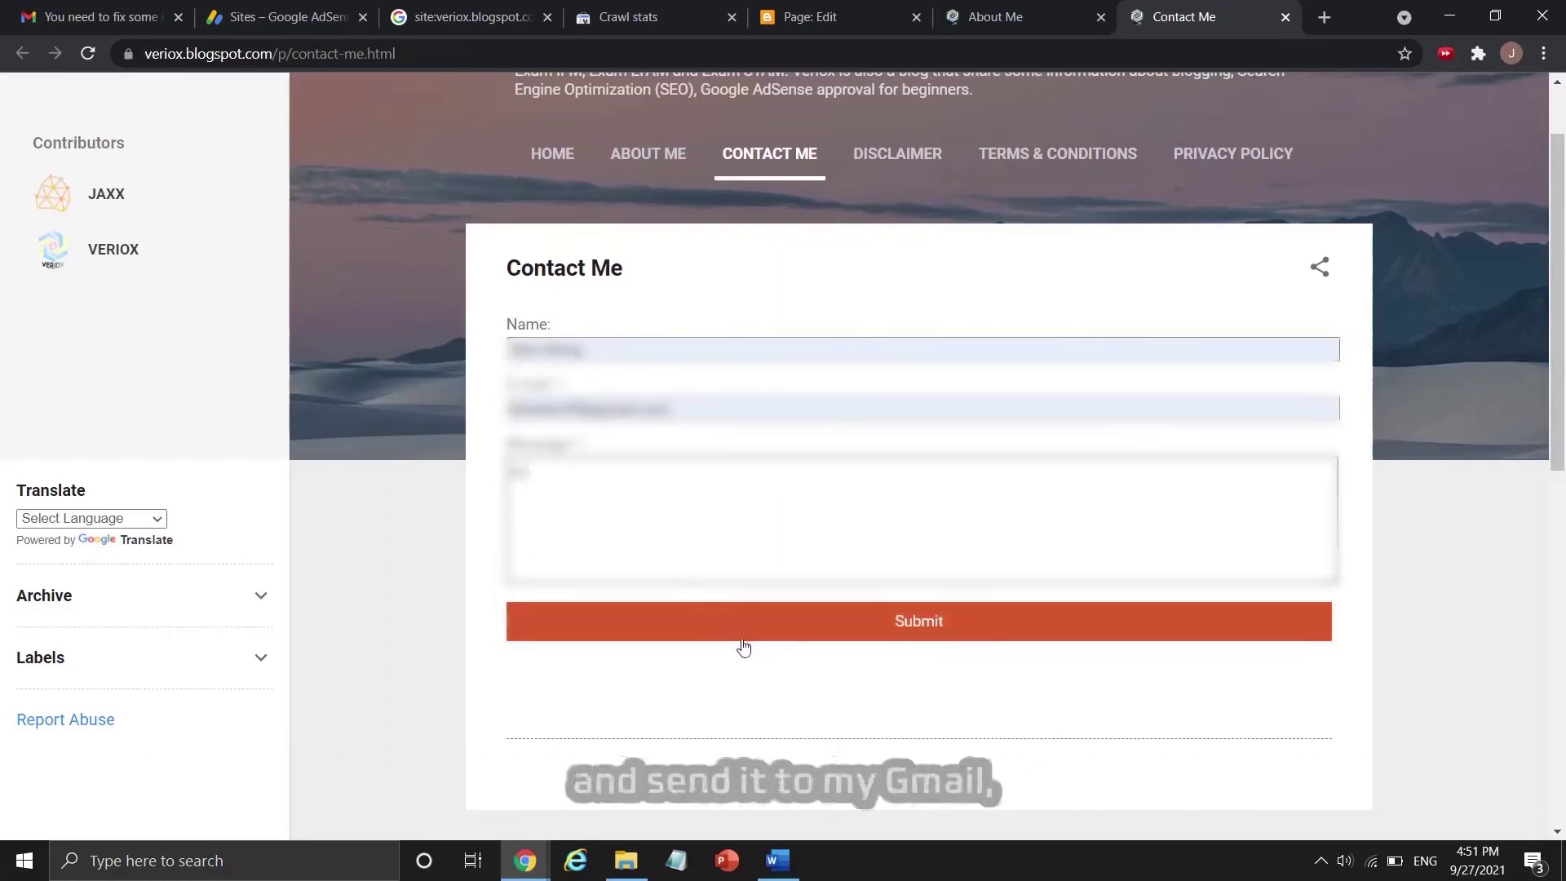
{"action": "left_click", "coordinate": [893, 605]}
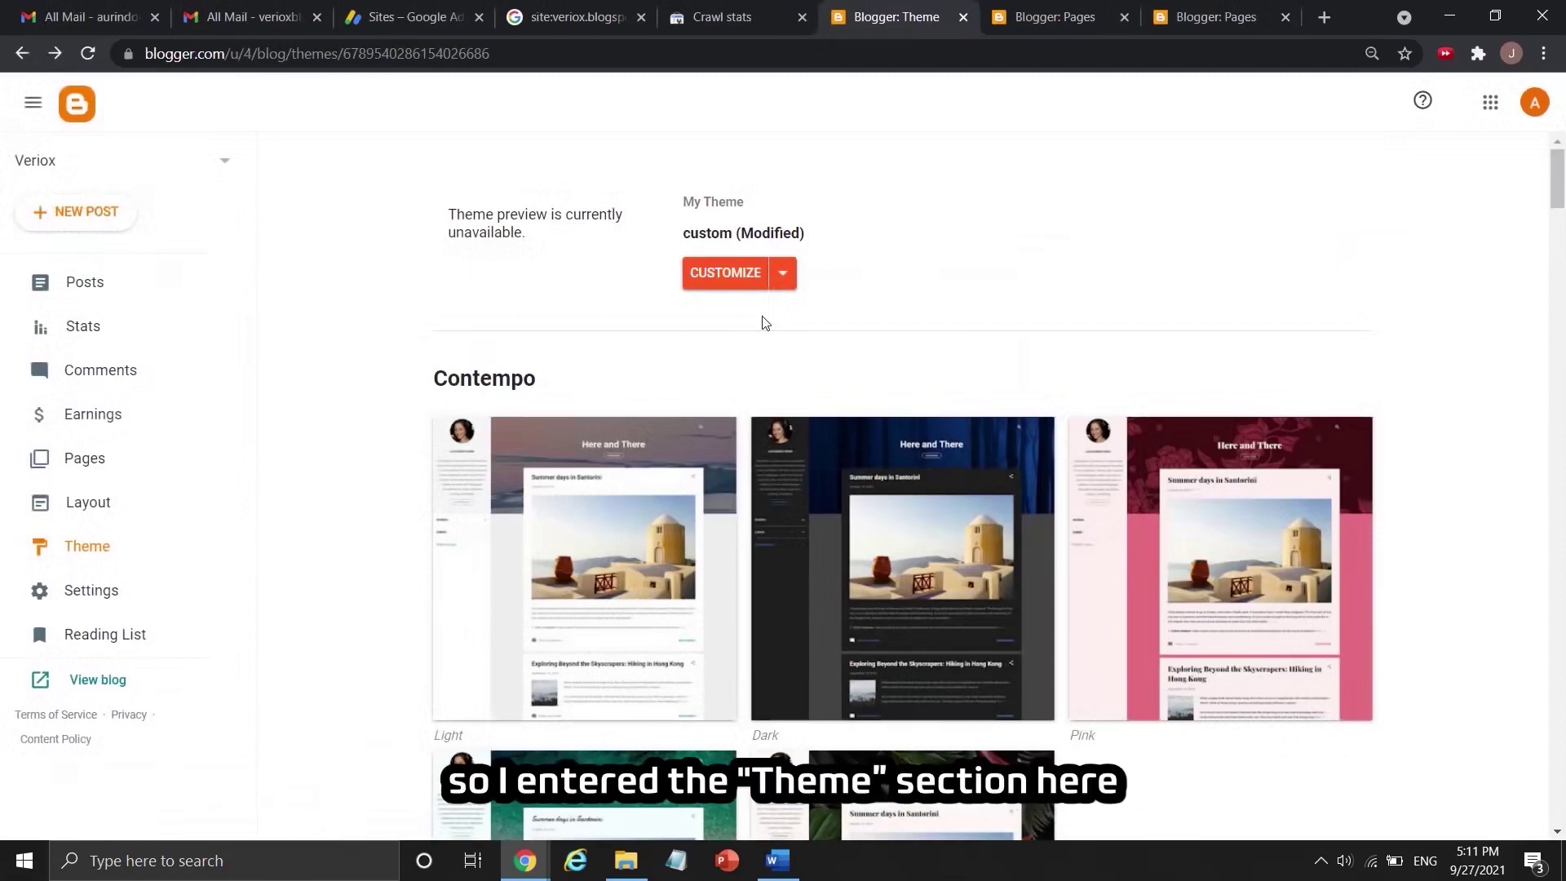
Try to restore the Veriox blog theme from a backup file.
{"action": "left_click", "coordinate": [783, 274]}
{"action": "left_click", "coordinate": [698, 316]}
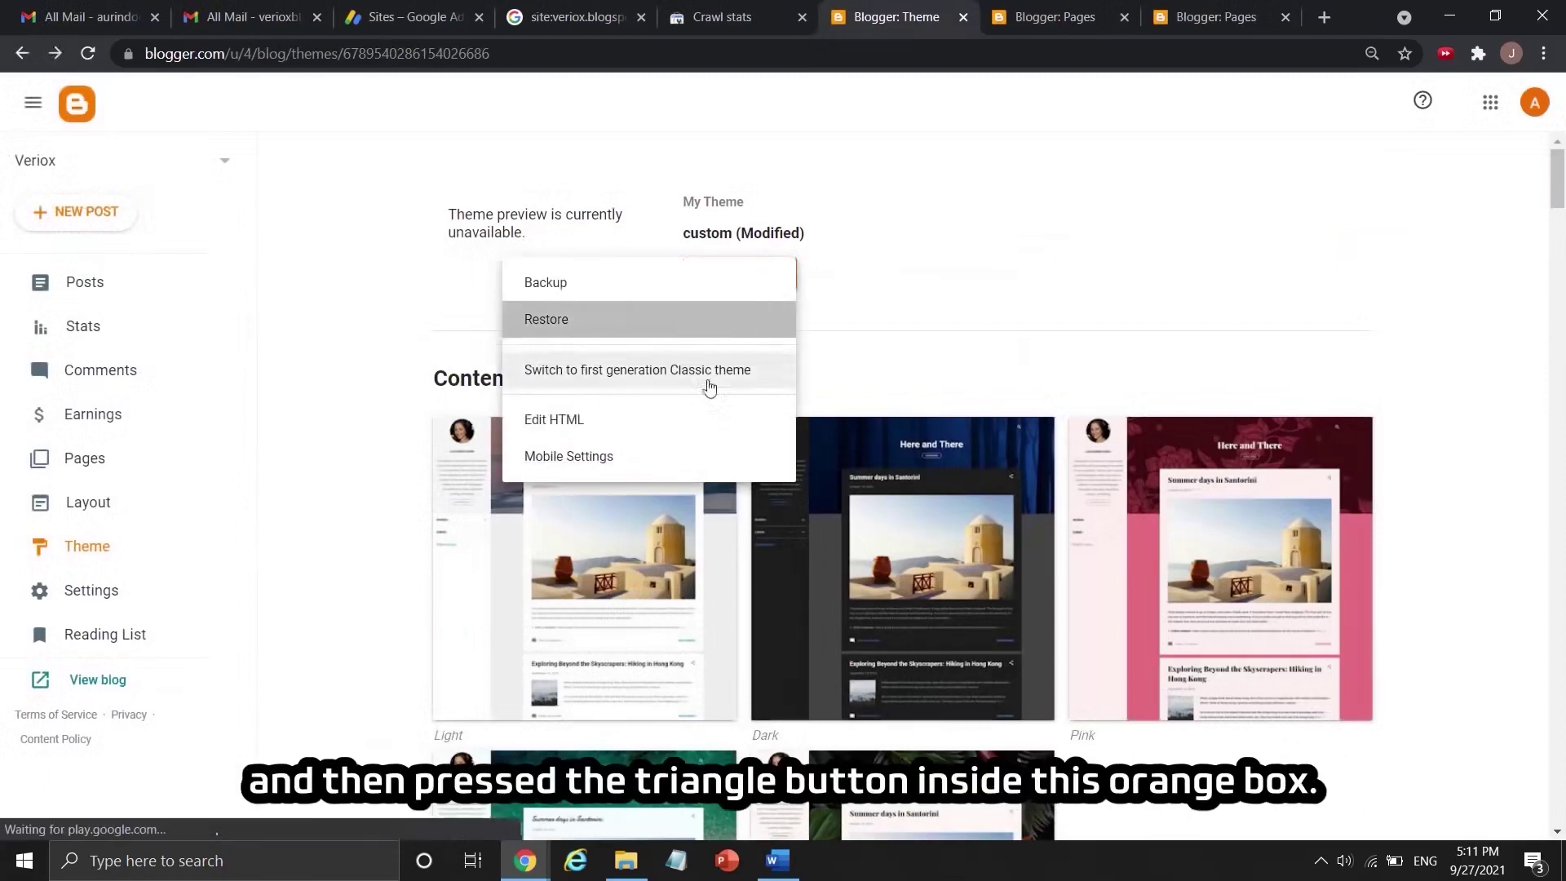
{"action": "left_click", "coordinate": [908, 510]}
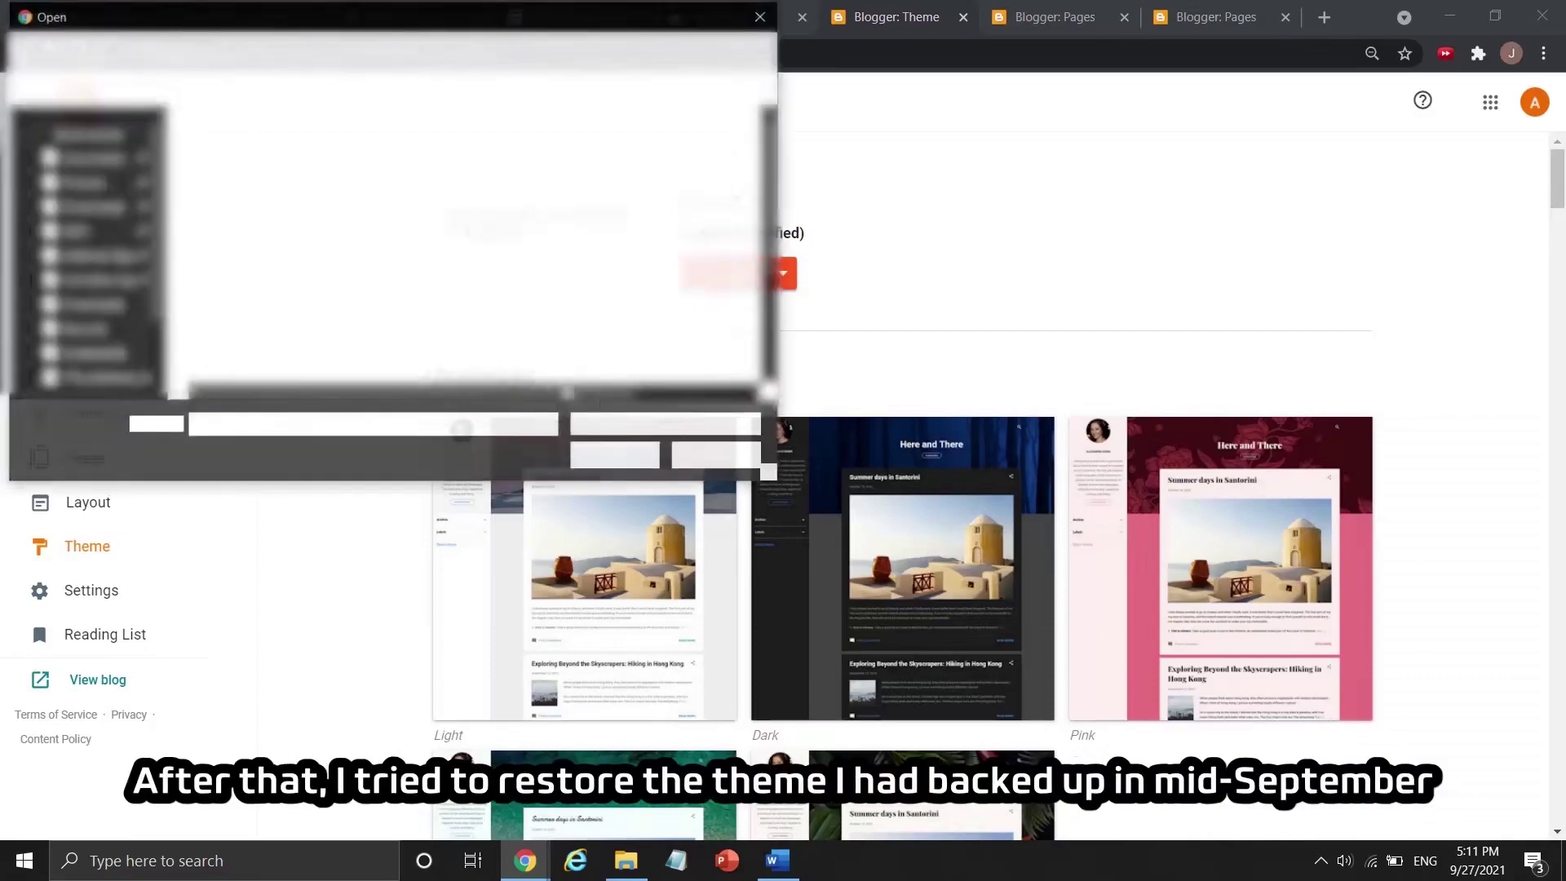
{"action": "double_click", "coordinate": [337, 154]}
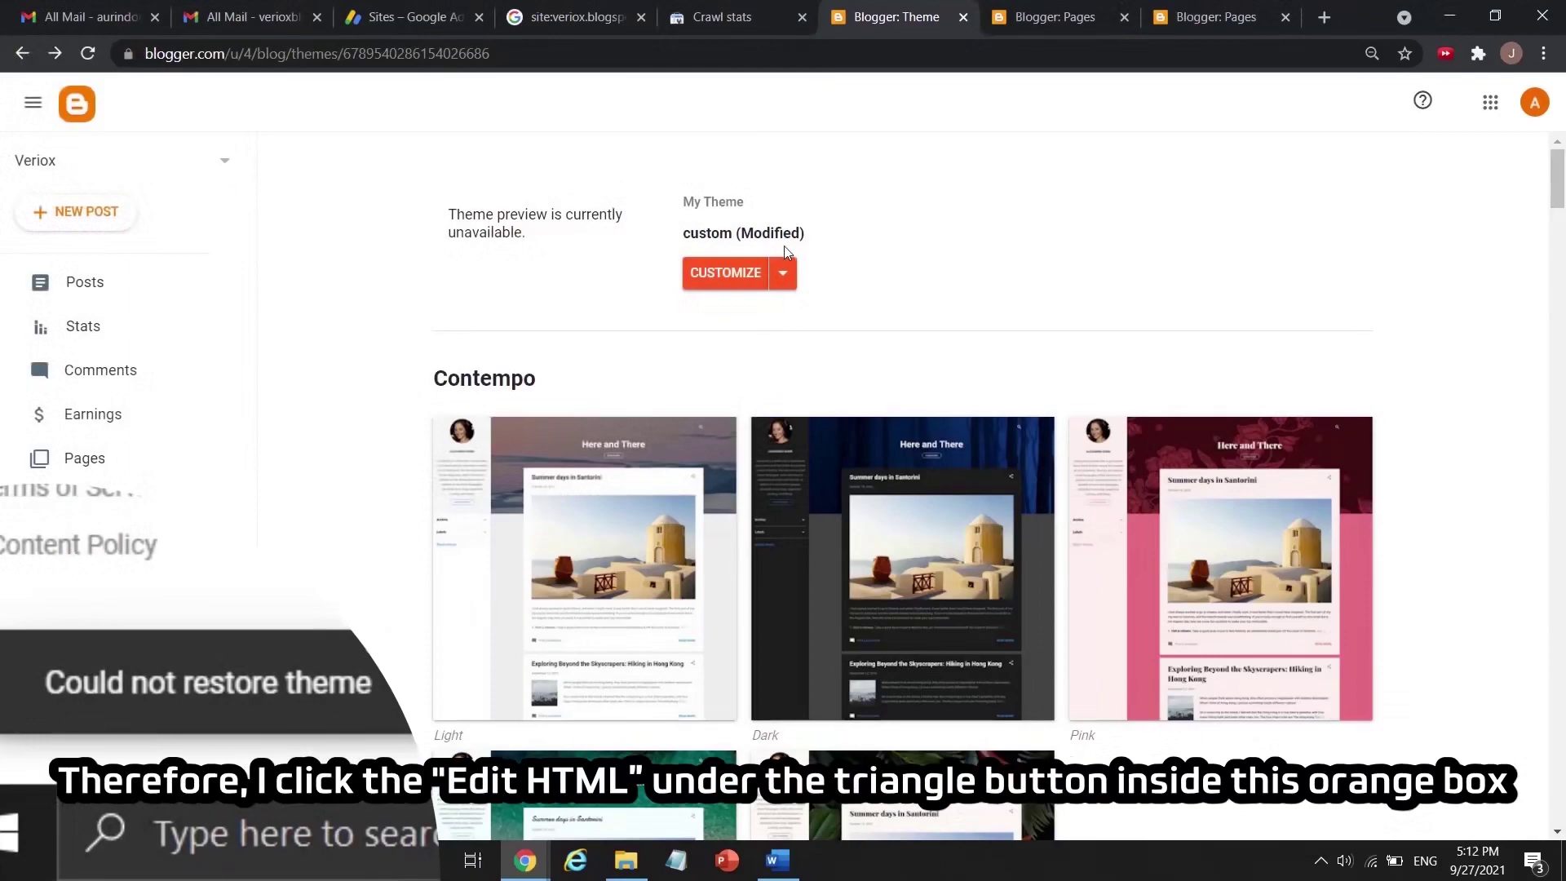
Open the Veriox theme's HTML code for editing and preview the theme.
{"action": "left_click", "coordinate": [783, 273]}
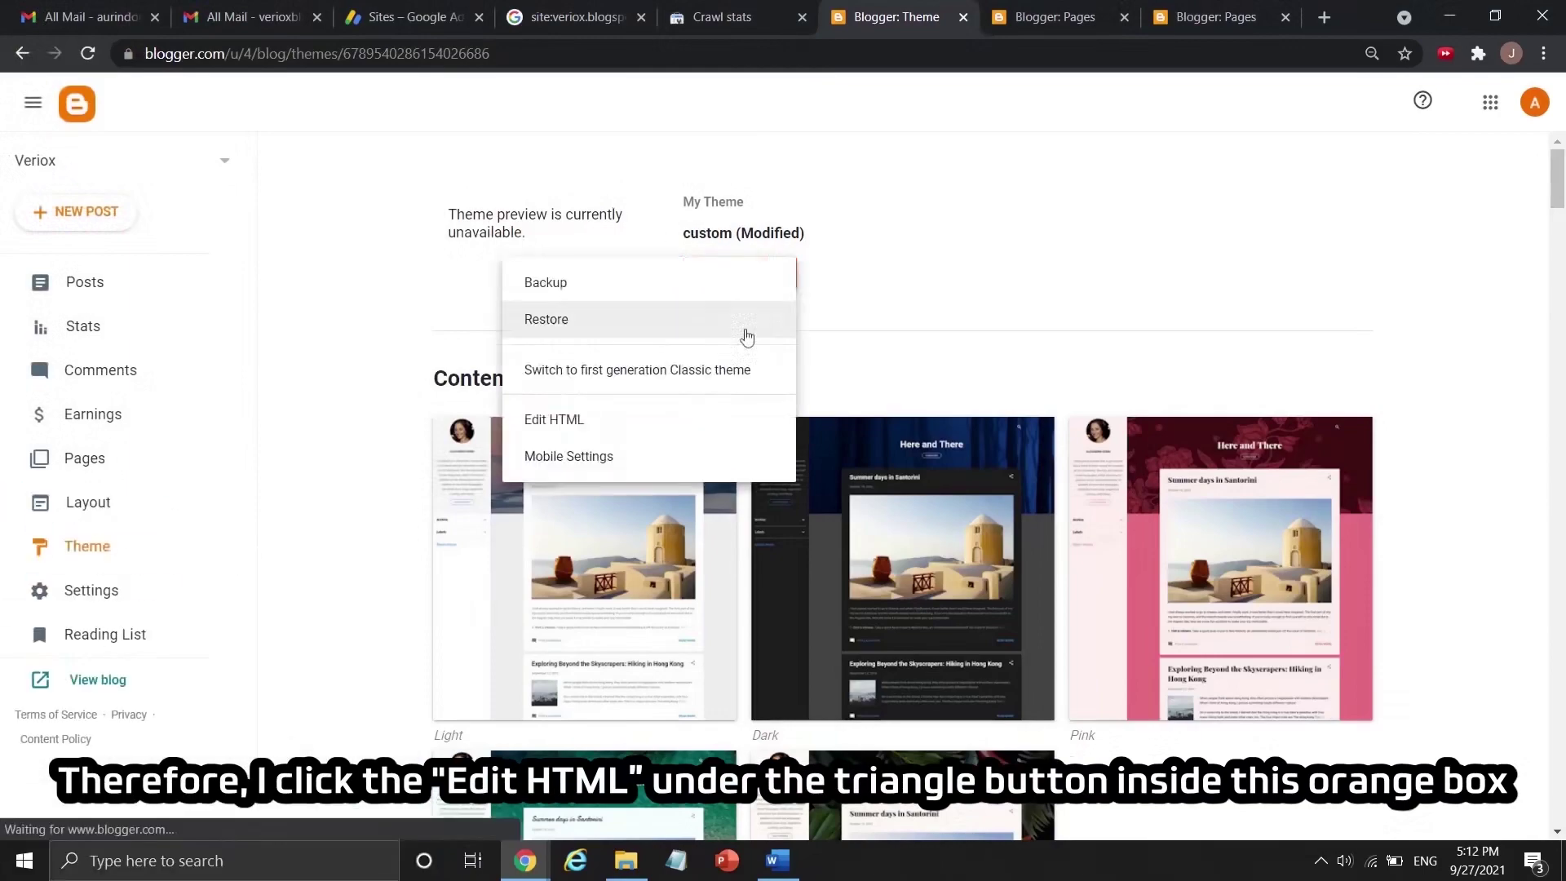
{"action": "left_click", "coordinate": [616, 422]}
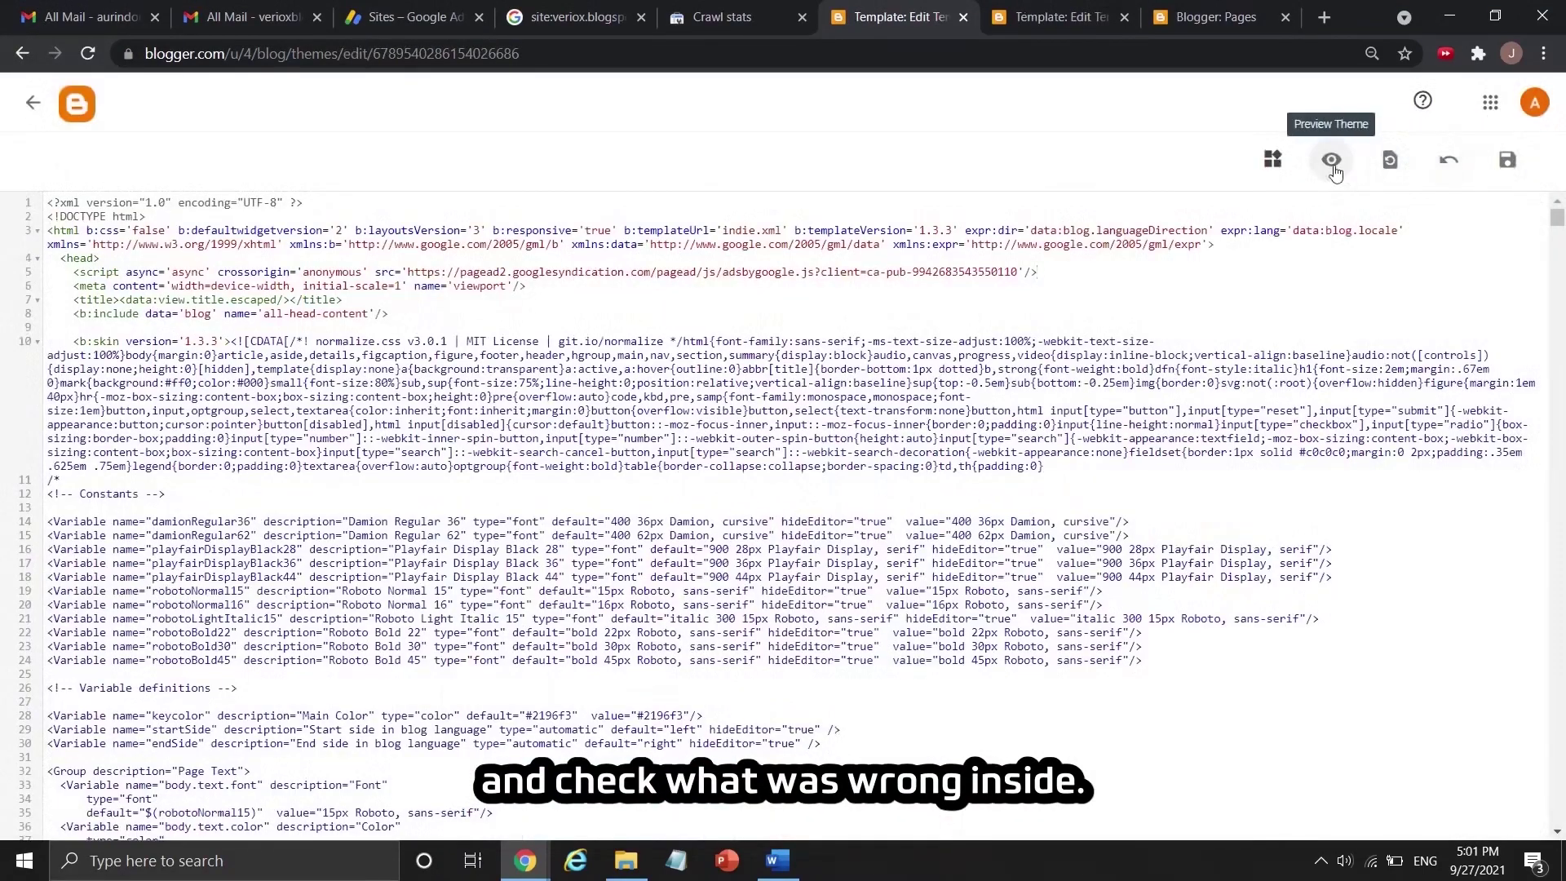
{"action": "left_click", "coordinate": [1332, 162]}
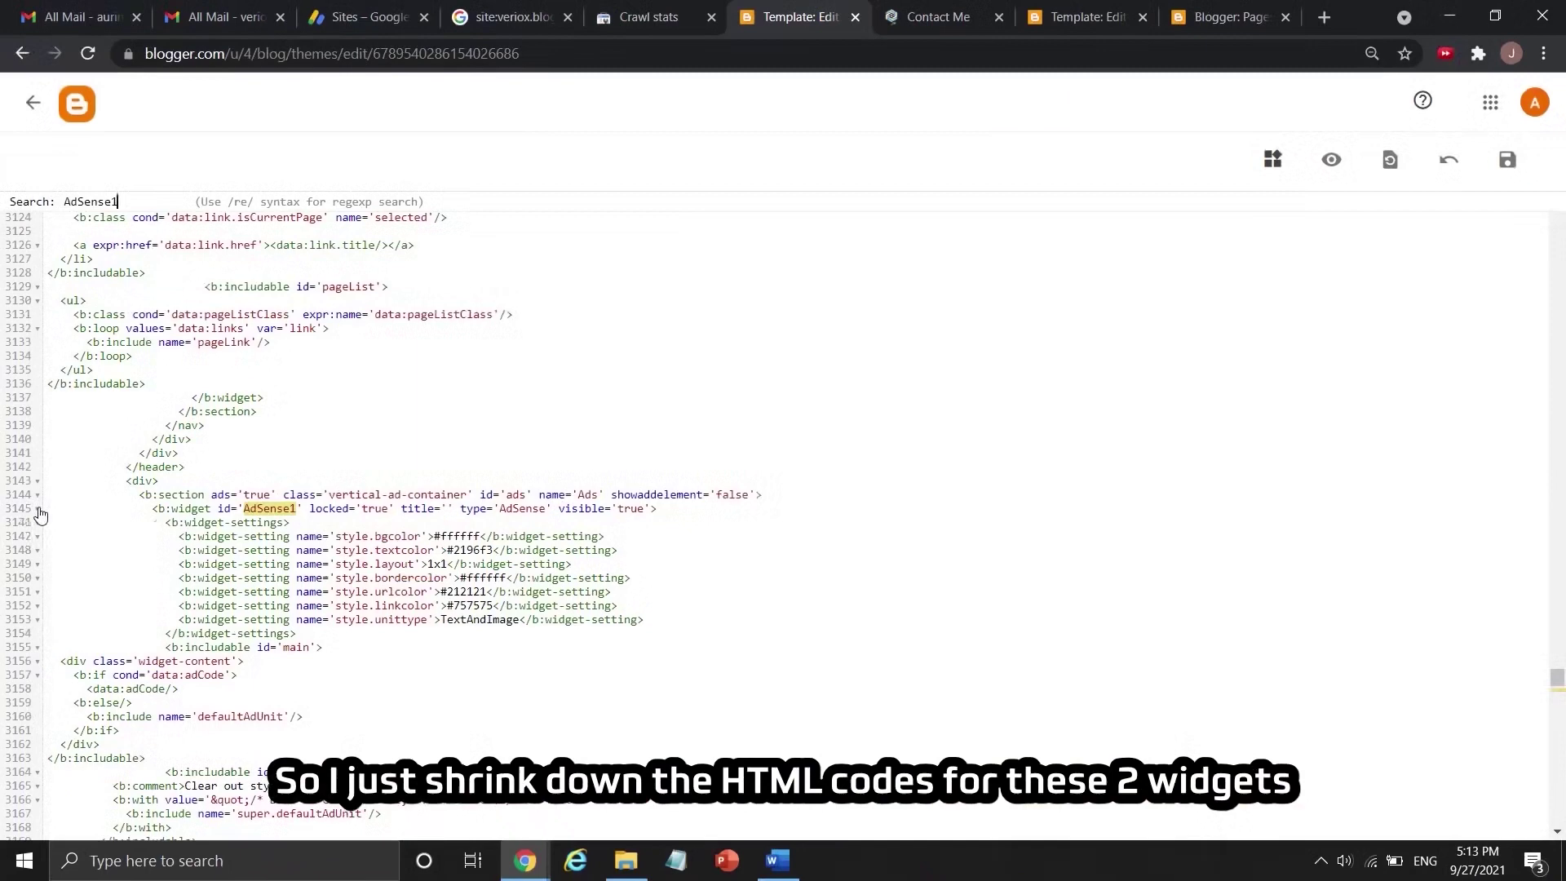
Collapse the AdSense1 and AdSense2 widgets in the theme HTML, delete the Ads section containing them, and save the theme.
{"action": "left_click", "coordinate": [38, 522]}
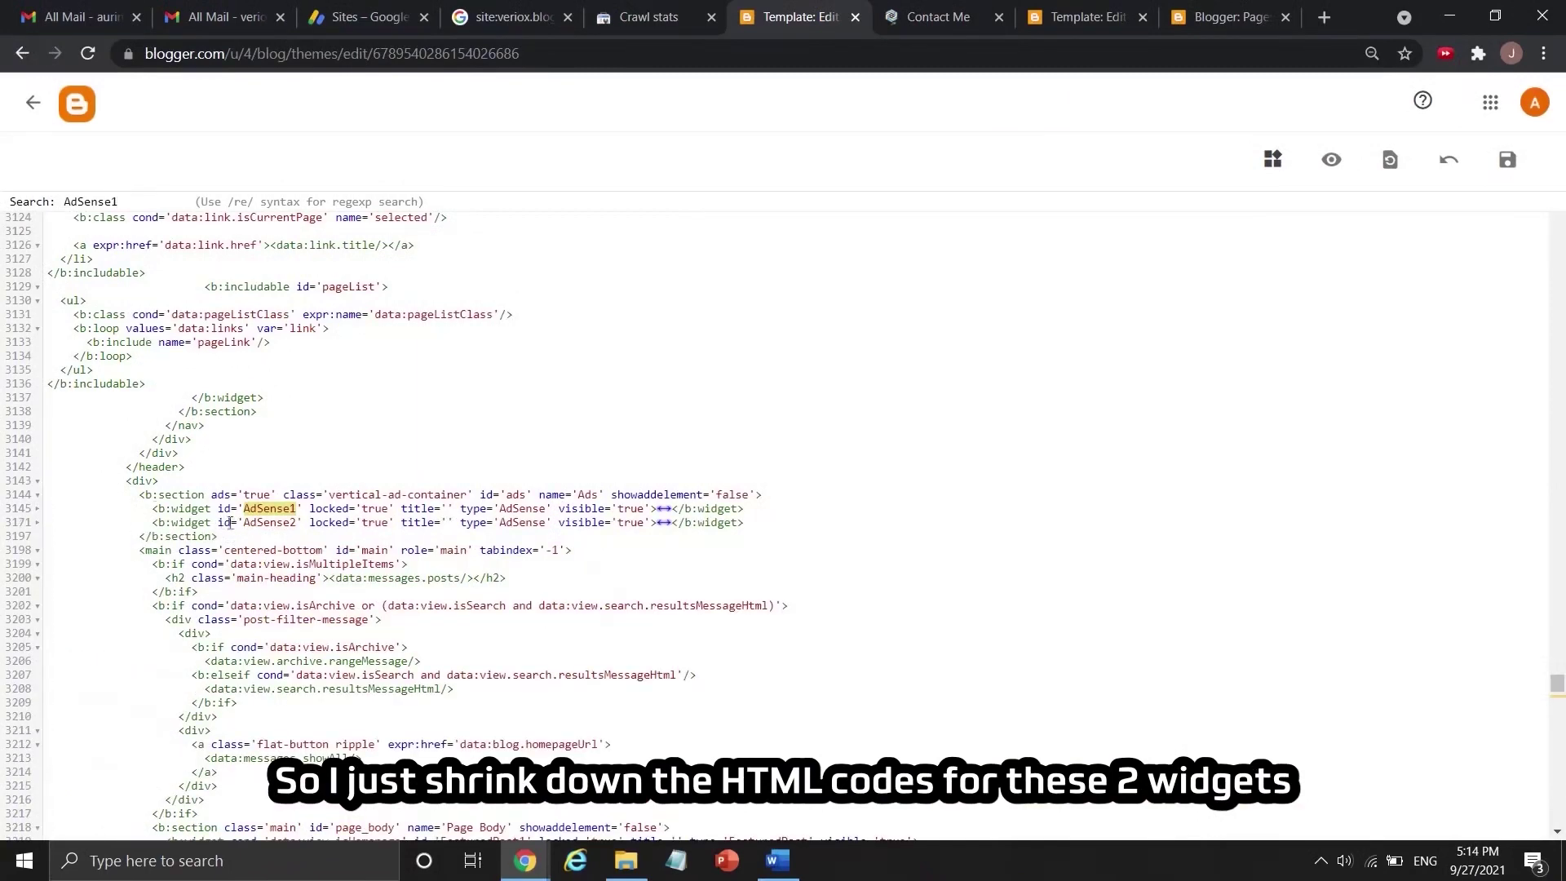
{"action": "left_click_drag", "start_coordinate": [17, 536], "coordinate": [4, 501]}
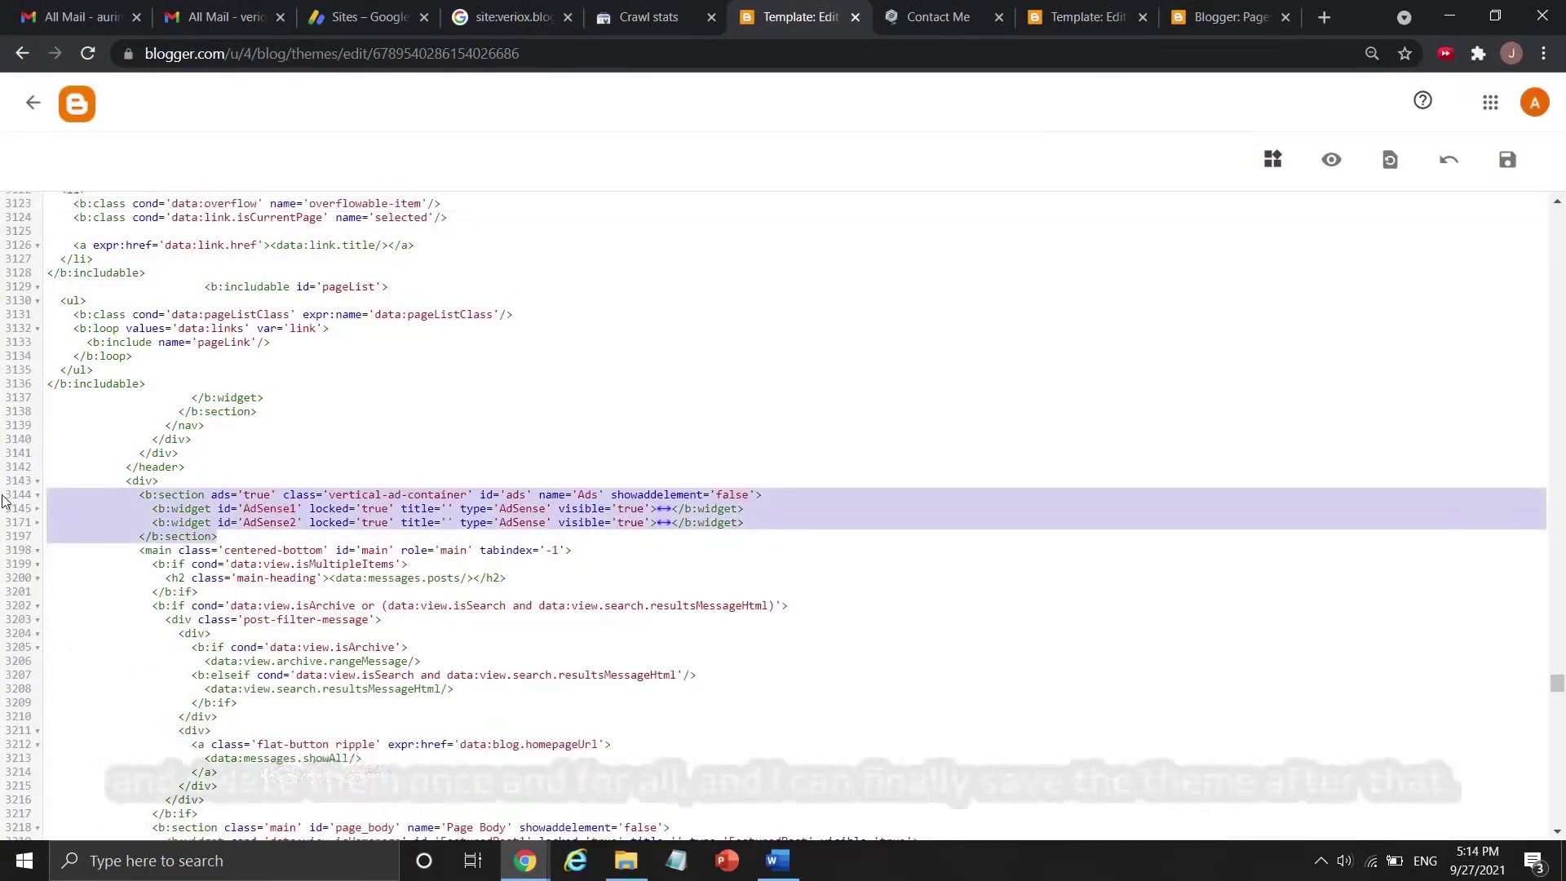
{"action": "key", "text": "Delete"}
{"action": "key", "text": "ctrl+s"}
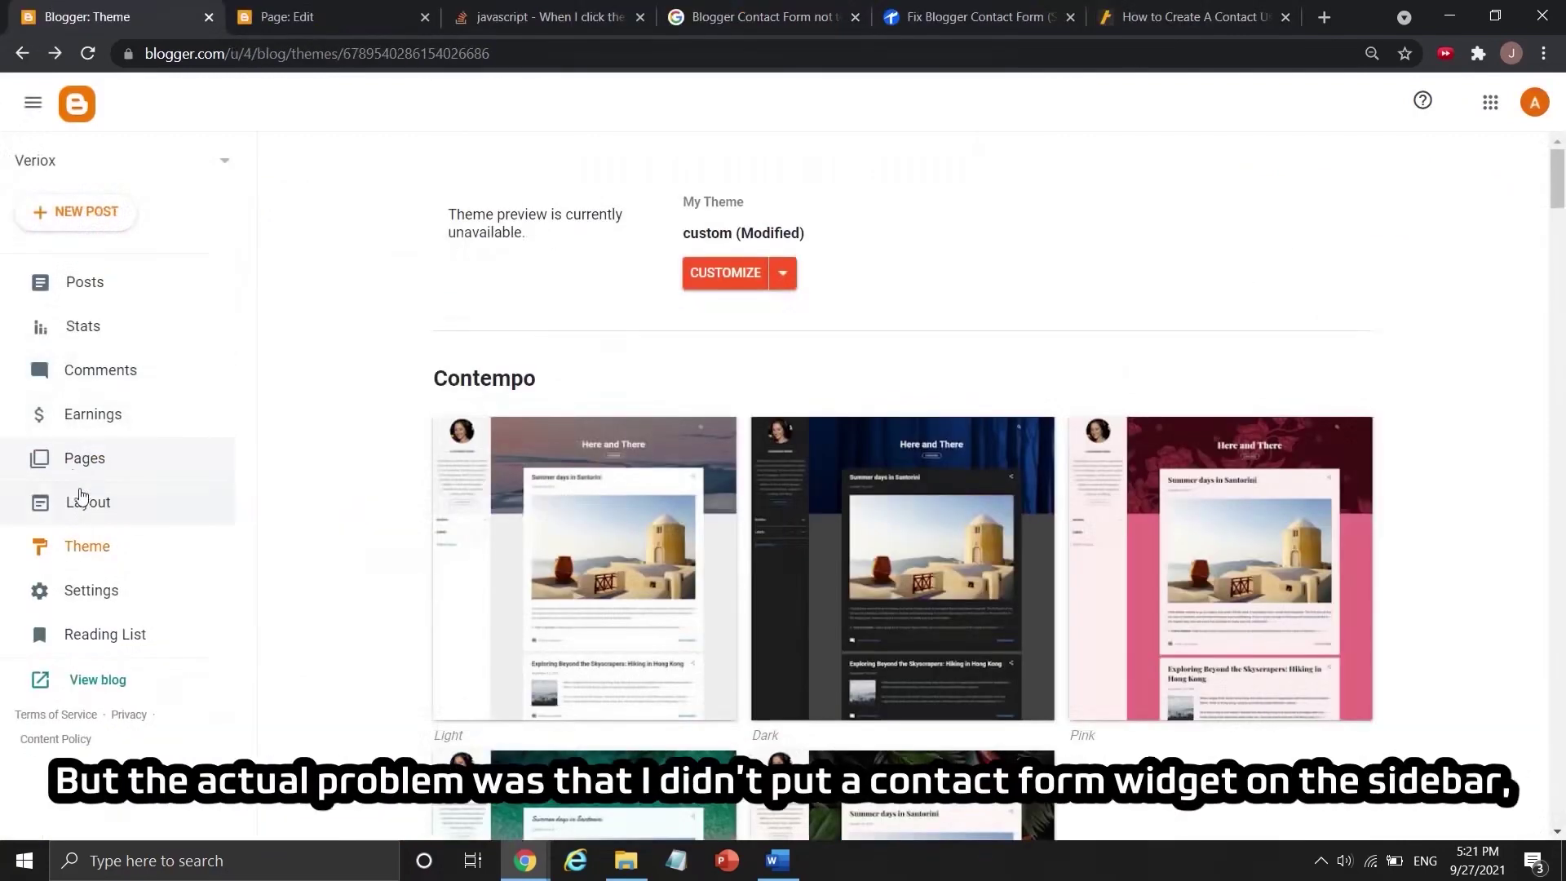
Add a Contact Form gadget to the Sidebar (Bottom) section of the blog layout and view the blog.
{"action": "left_click", "coordinate": [90, 501]}
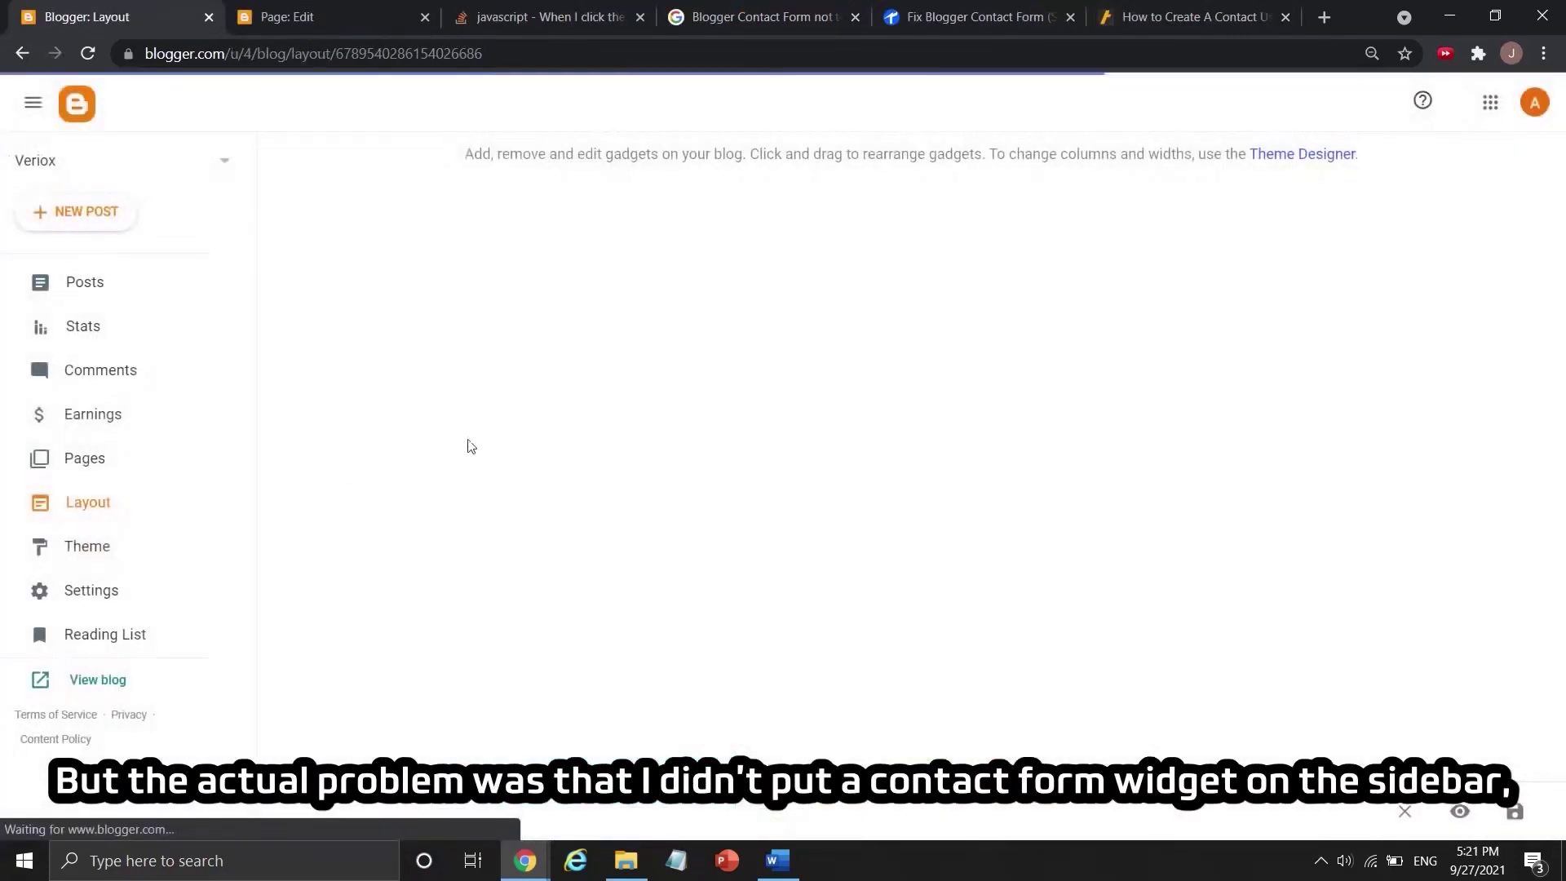
{"action": "left_click", "coordinate": [571, 538]}
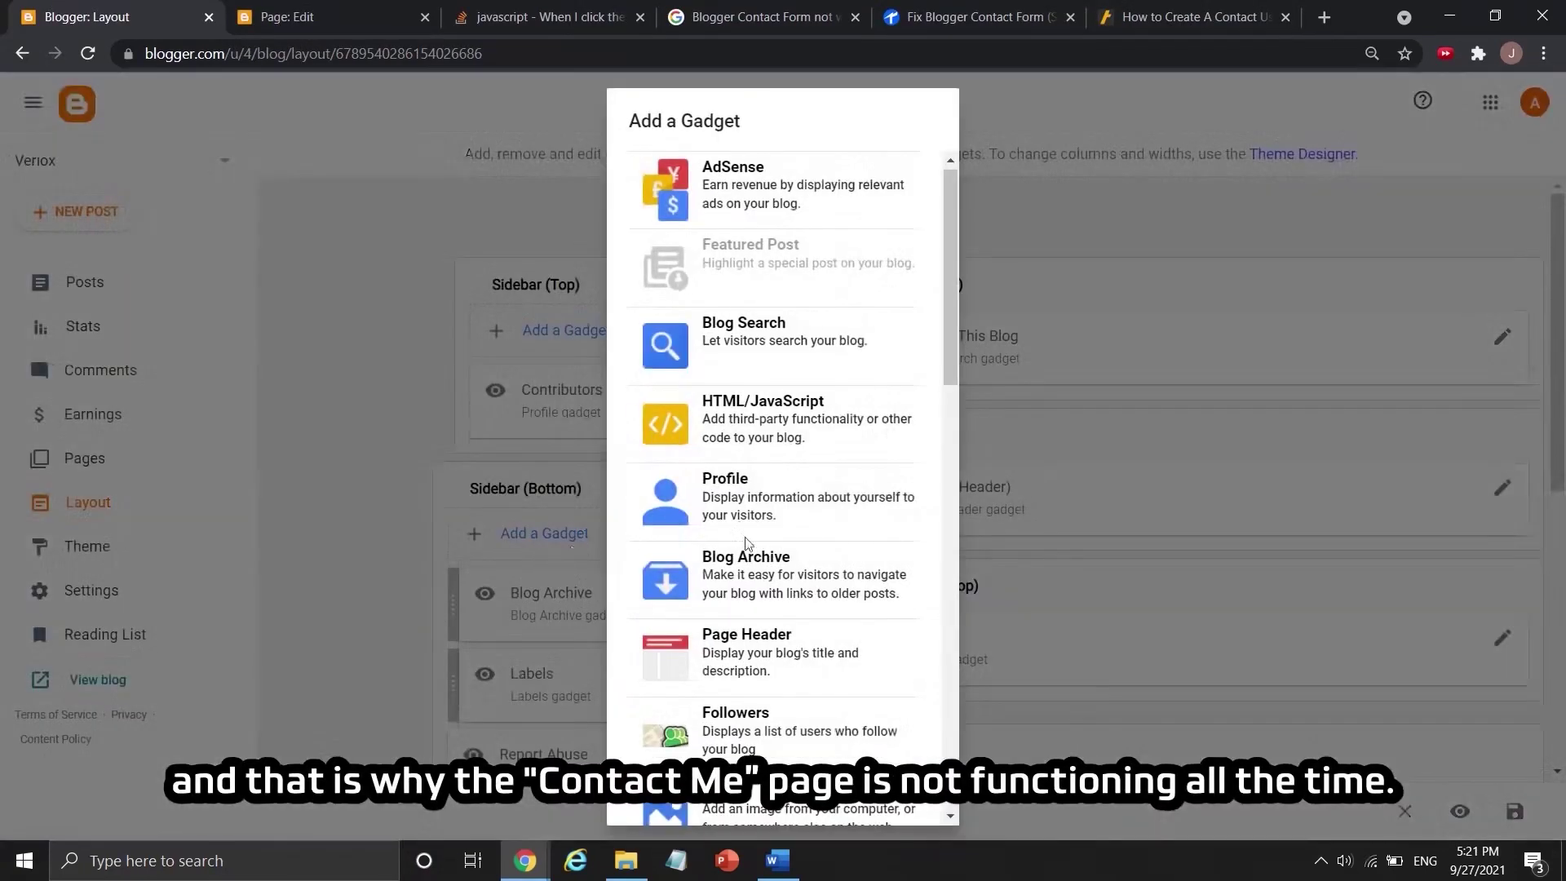
{"action": "scroll", "coordinate": [746, 544], "scroll_direction": "down", "scroll_amount": 15}
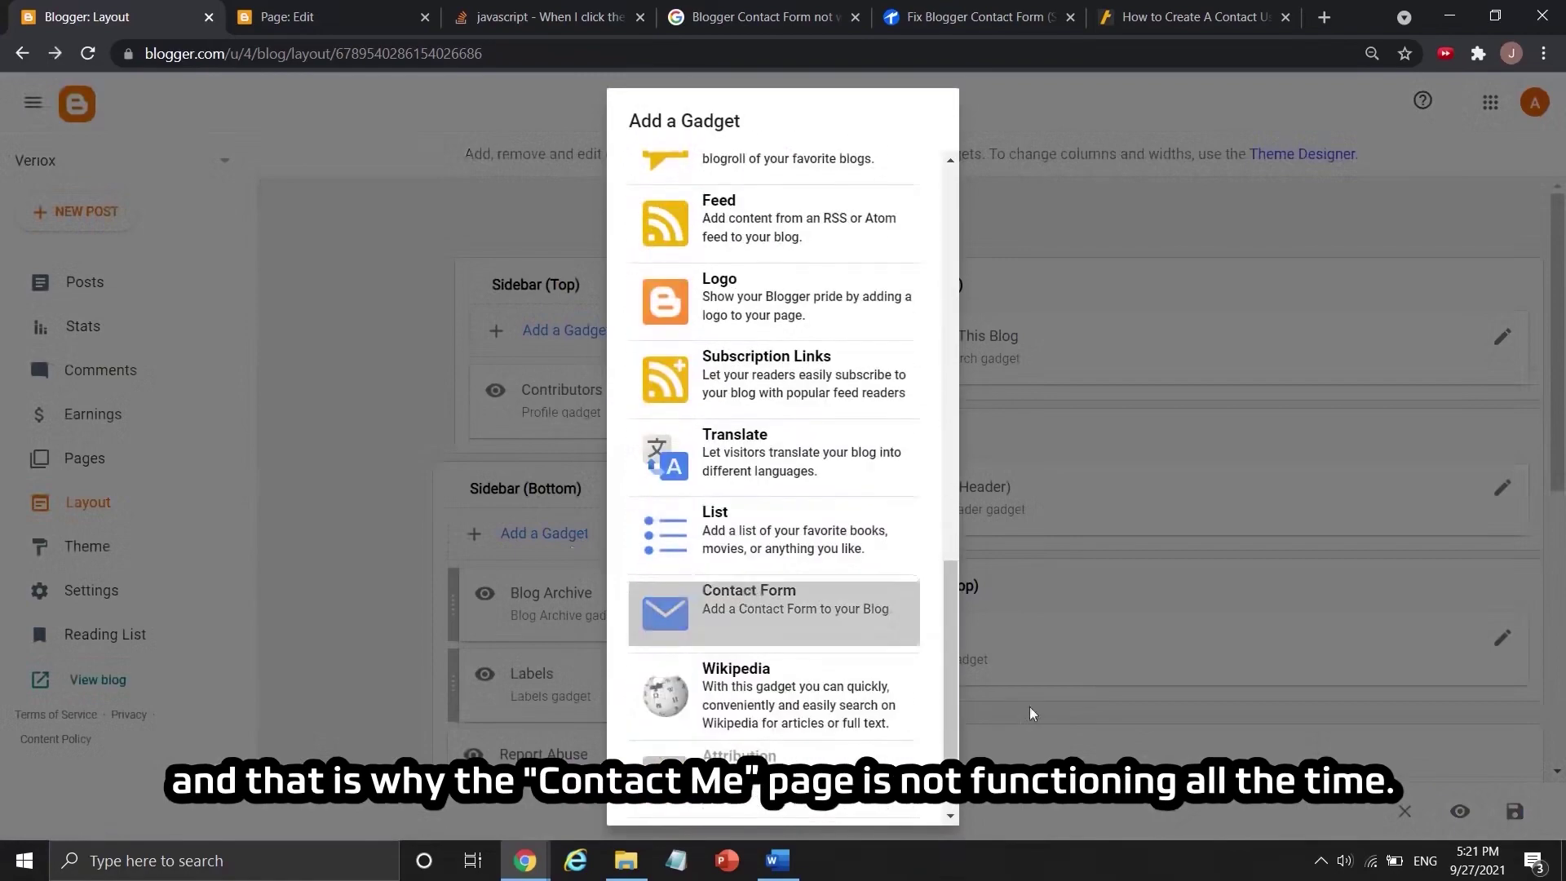
{"action": "left_click", "coordinate": [773, 612]}
{"action": "left_click", "coordinate": [898, 539]}
{"action": "left_click", "coordinate": [41, 681]}
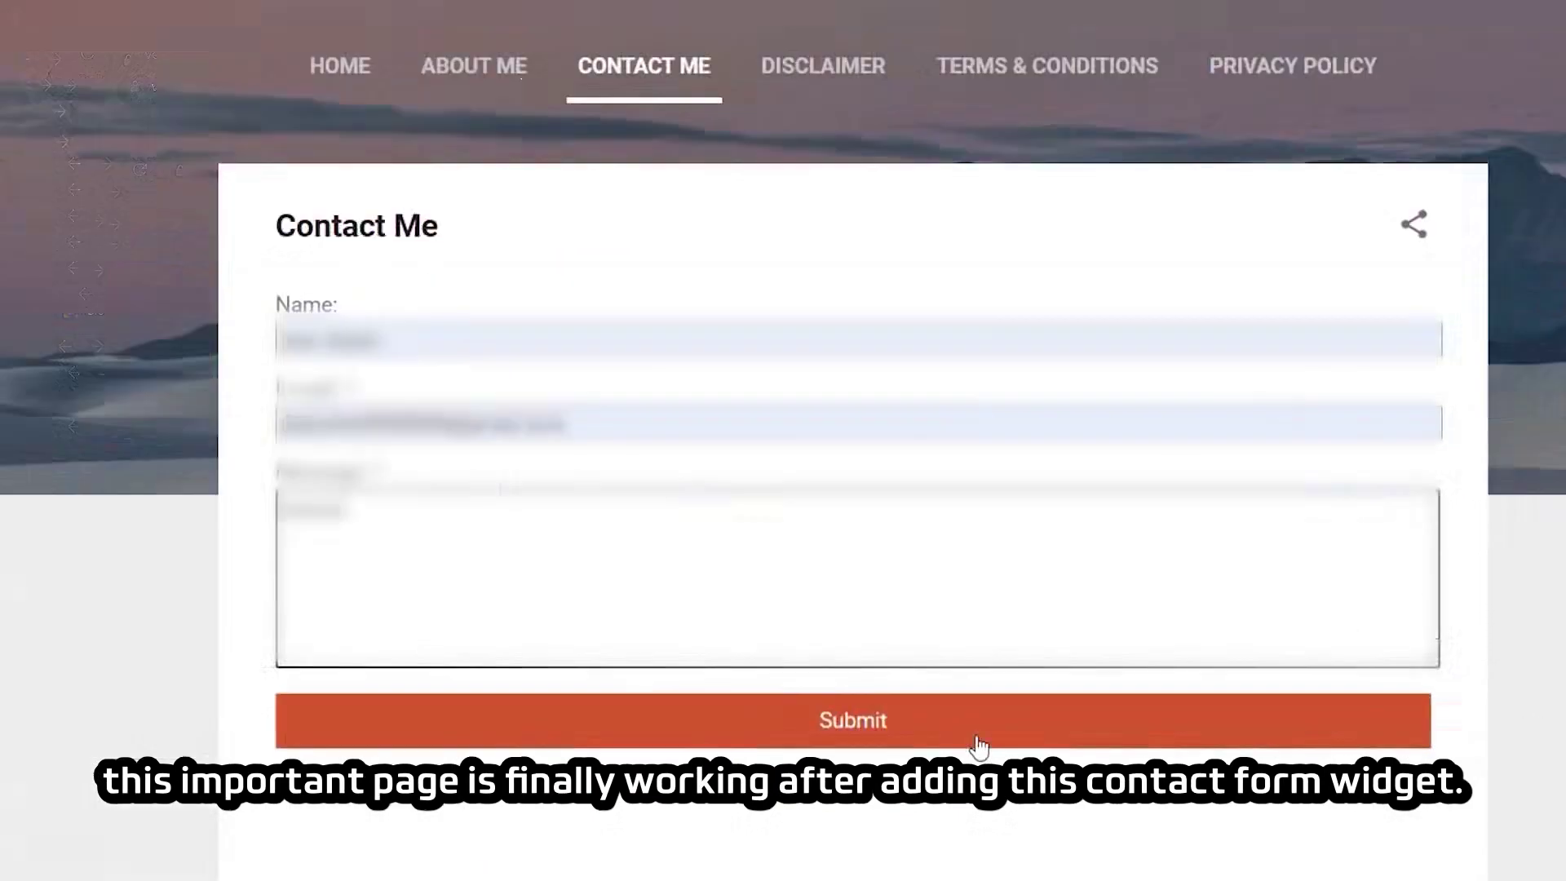
Retest the Contact Me form by submitting a name, e-mail and message, and check the Privacy Policy page's Google Docs link.
{"action": "left_click", "coordinate": [1004, 738]}
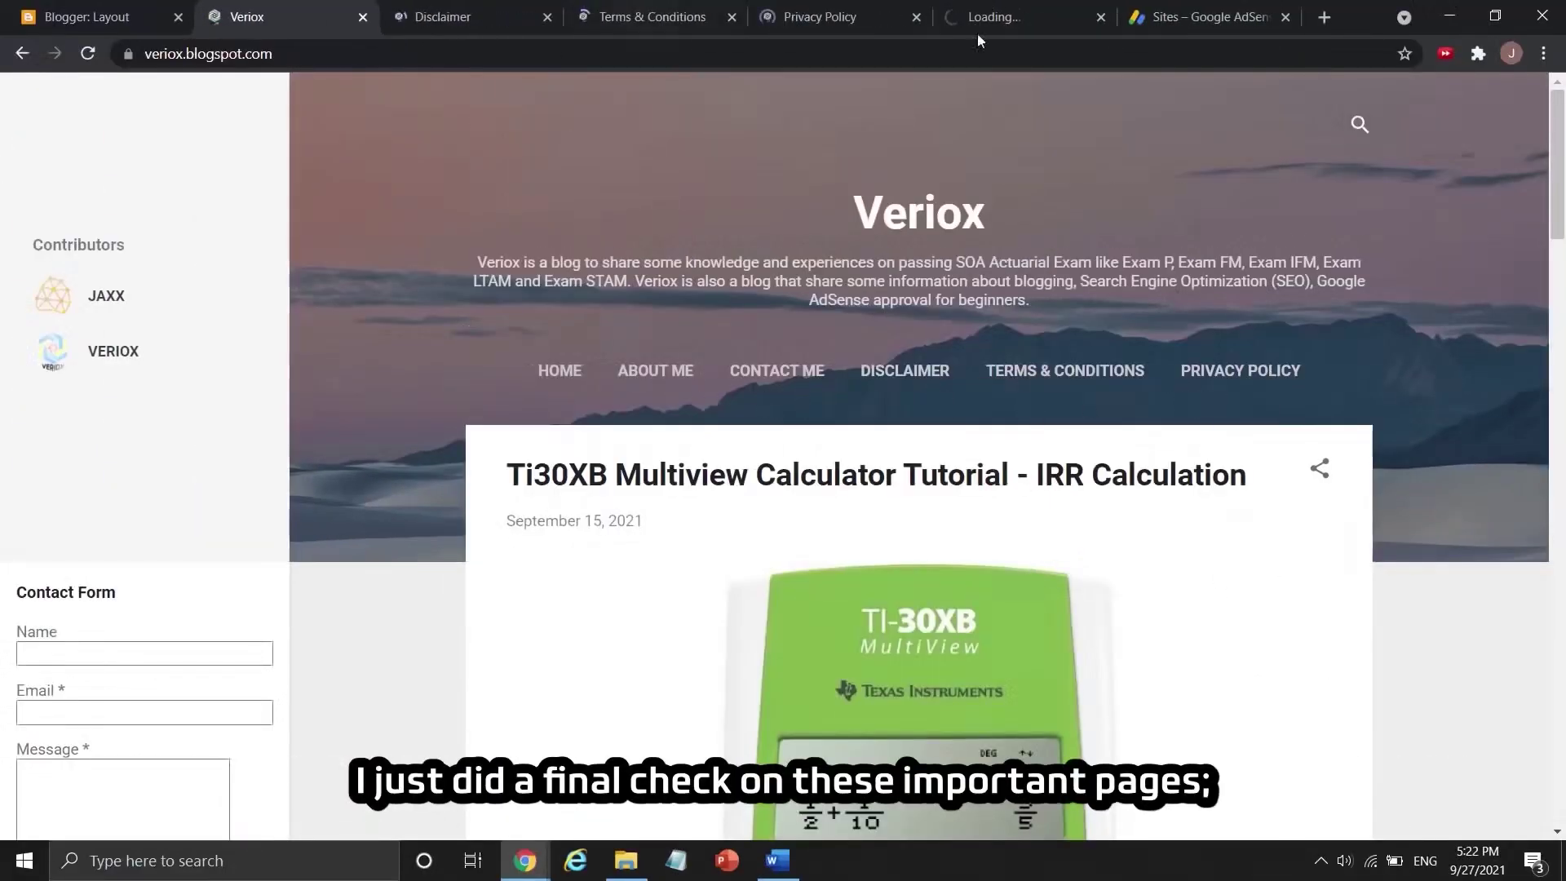
{"action": "left_click", "coordinate": [979, 18]}
{"action": "left_click", "coordinate": [595, 449]}
{"action": "left_click", "coordinate": [628, 583]}
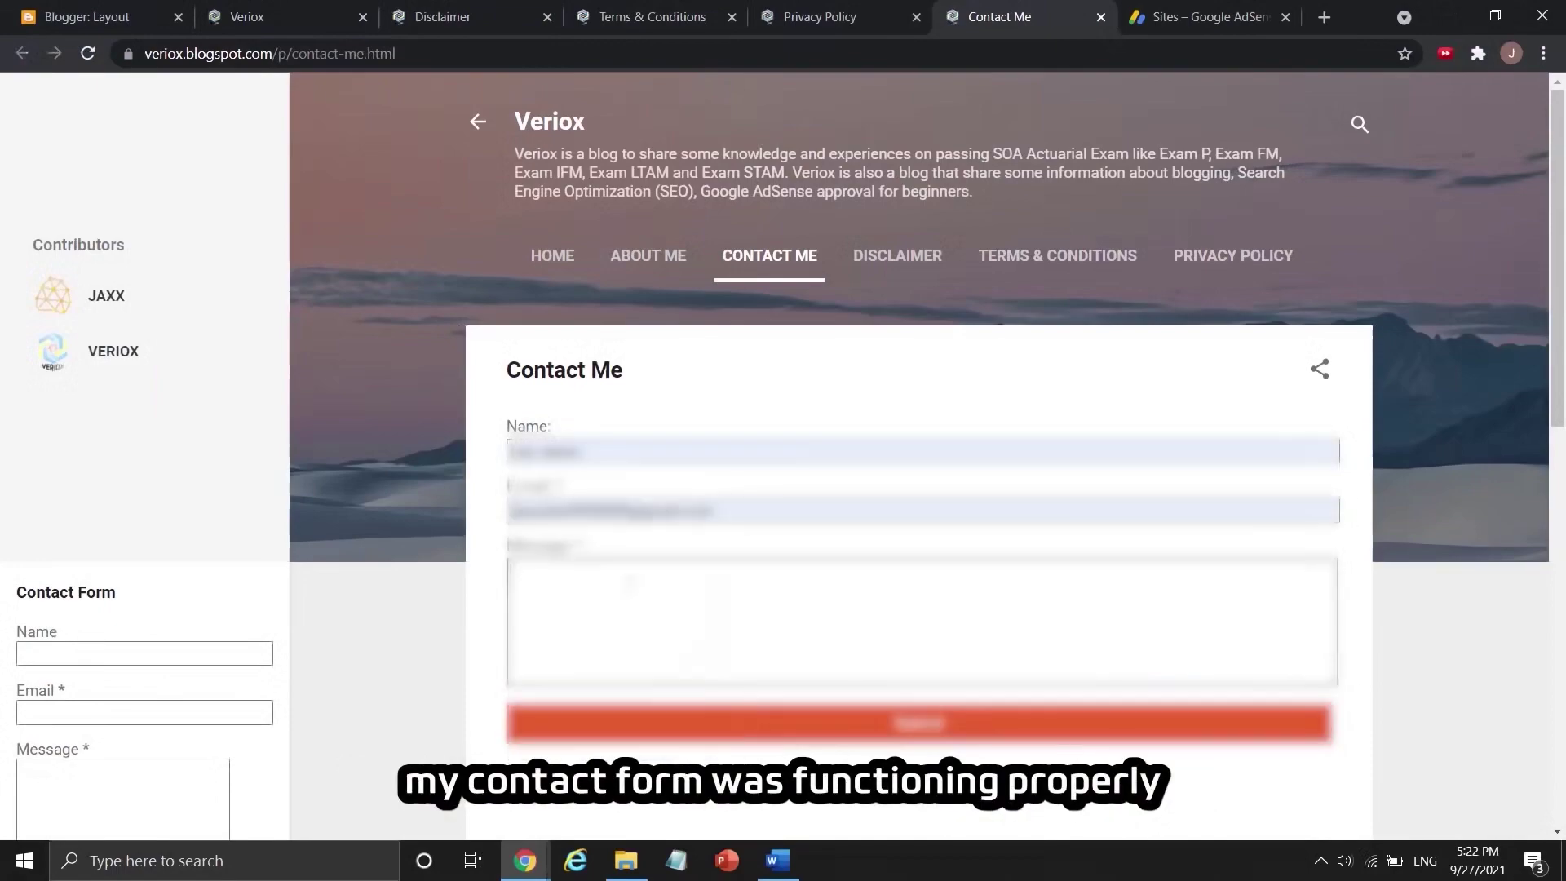
{"action": "left_click", "coordinate": [721, 717]}
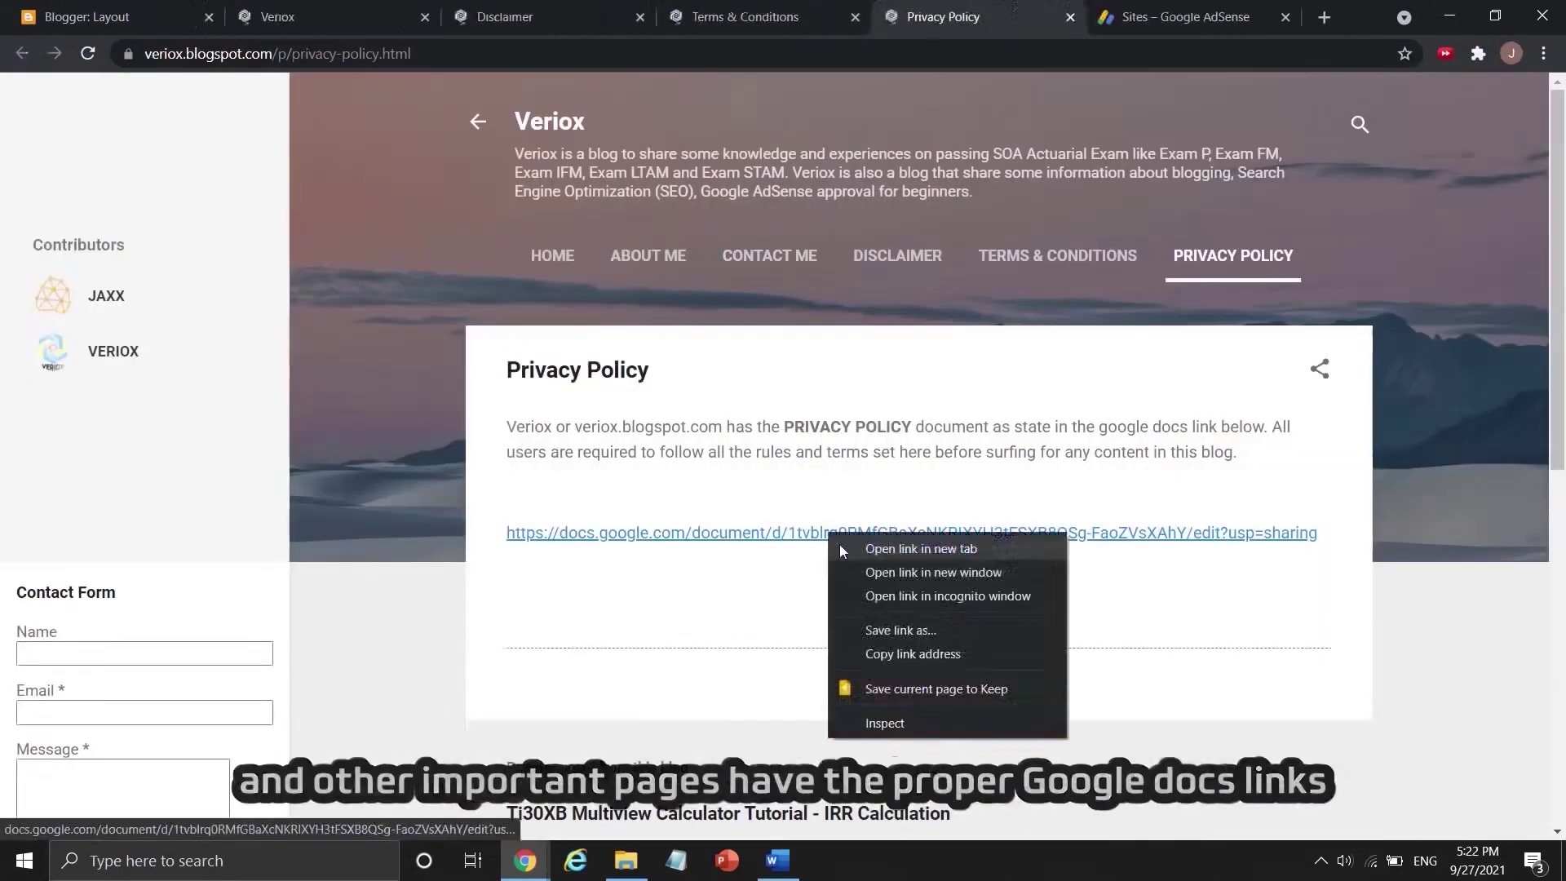
{"action": "left_click", "coordinate": [864, 641]}
{"action": "left_click", "coordinate": [1002, 18]}
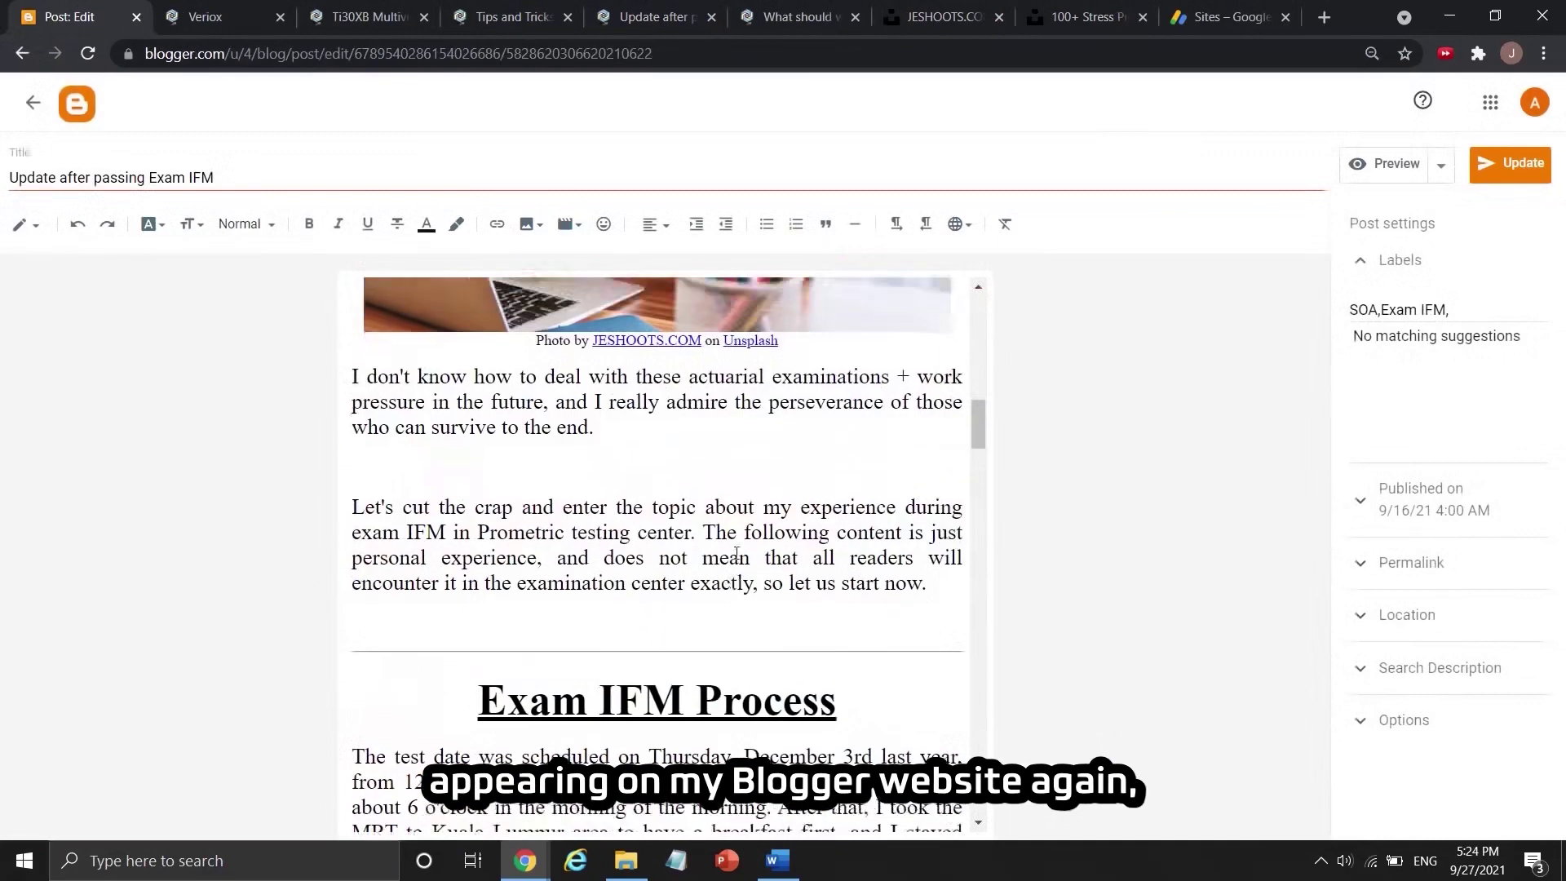
In the post "Update after passing Exam IFM", remove the Unsplash and JESHOOTS.COM links from the photo credit.
{"action": "left_click", "coordinate": [749, 414]}
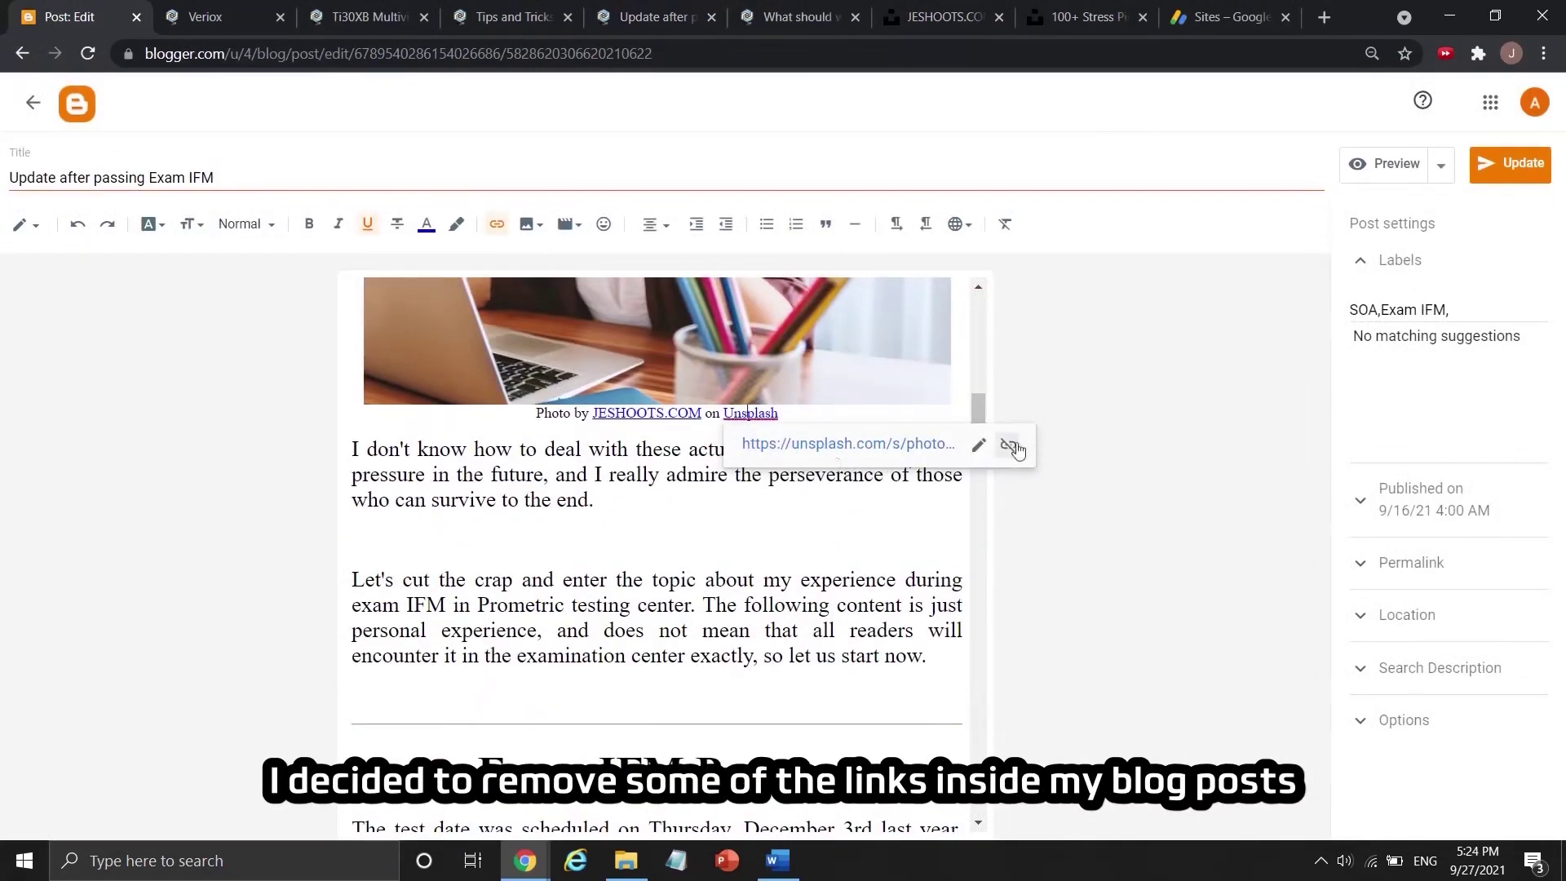
{"action": "left_click", "coordinate": [693, 413]}
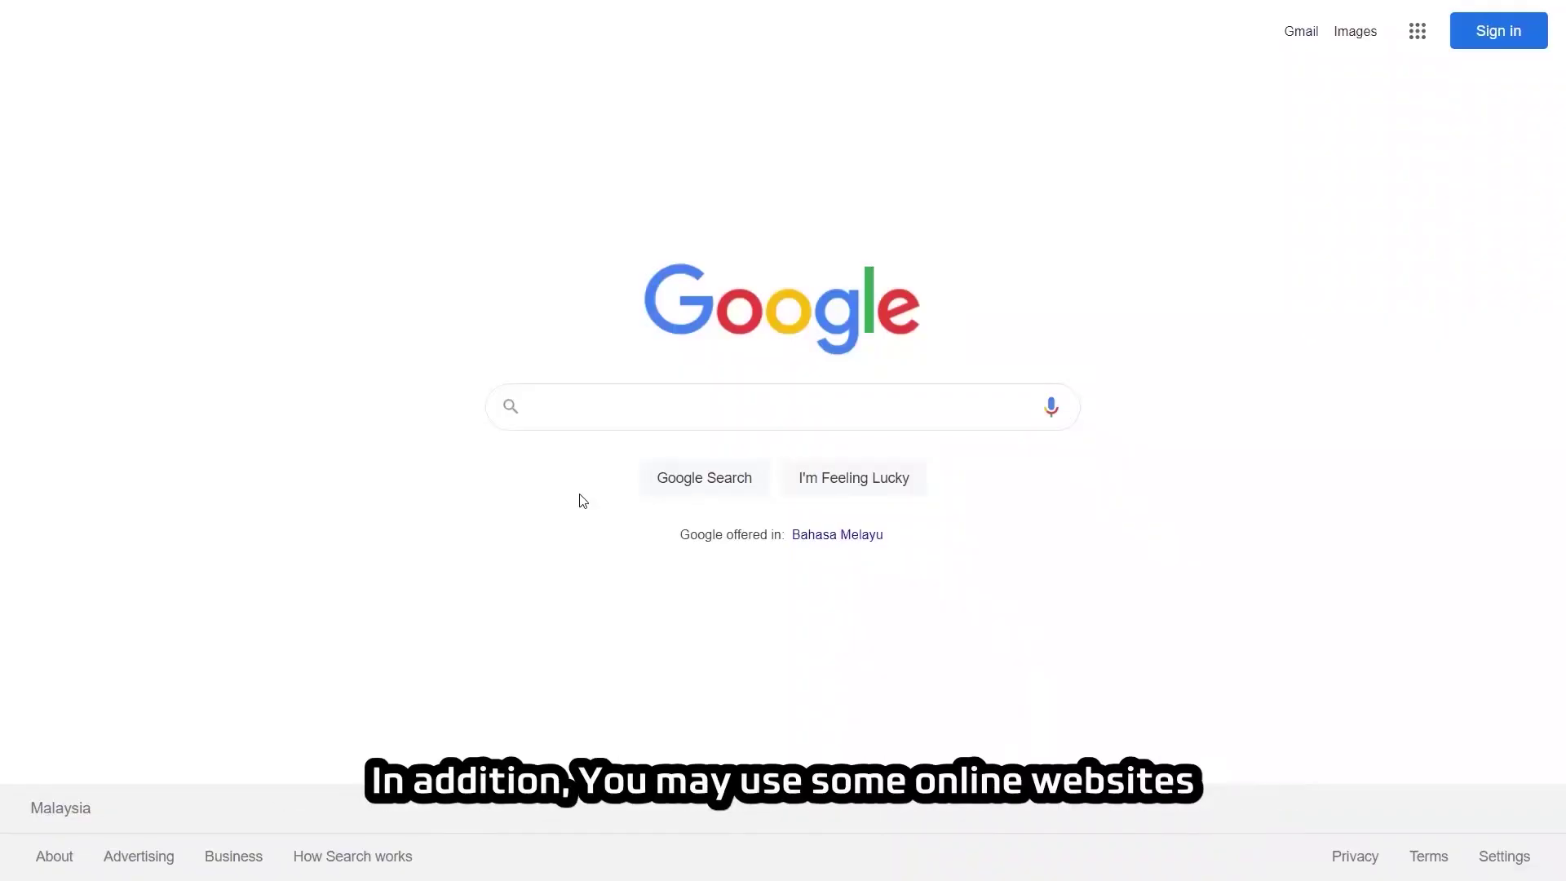
Search Google for "dead link checker".
{"action": "left_click", "coordinate": [593, 409]}
{"action": "type", "text": "d"}
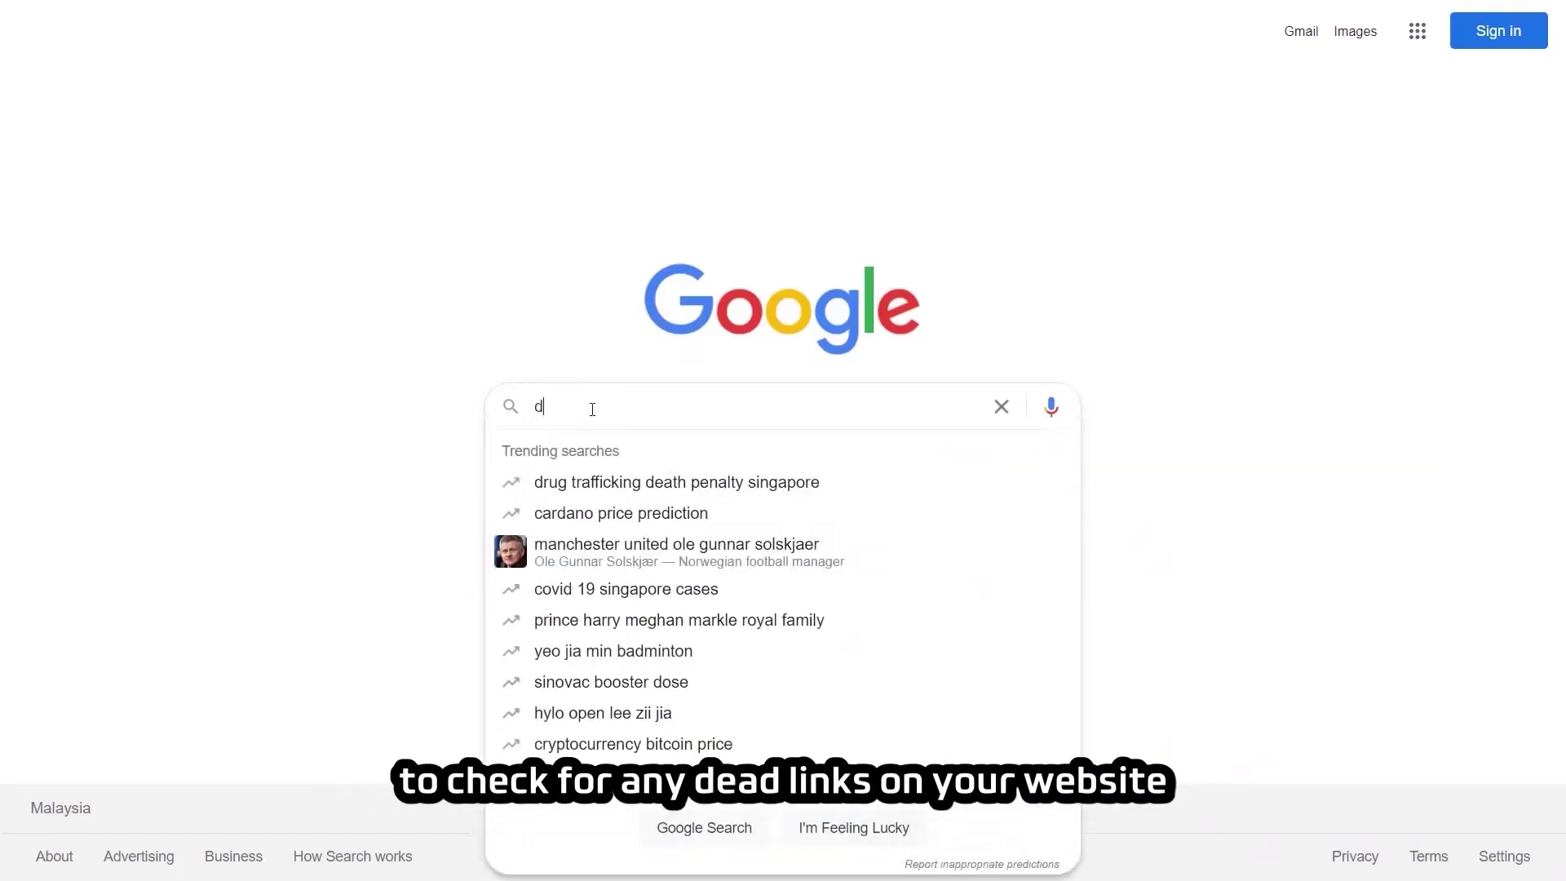
{"action": "type", "text": "ead link checker"}
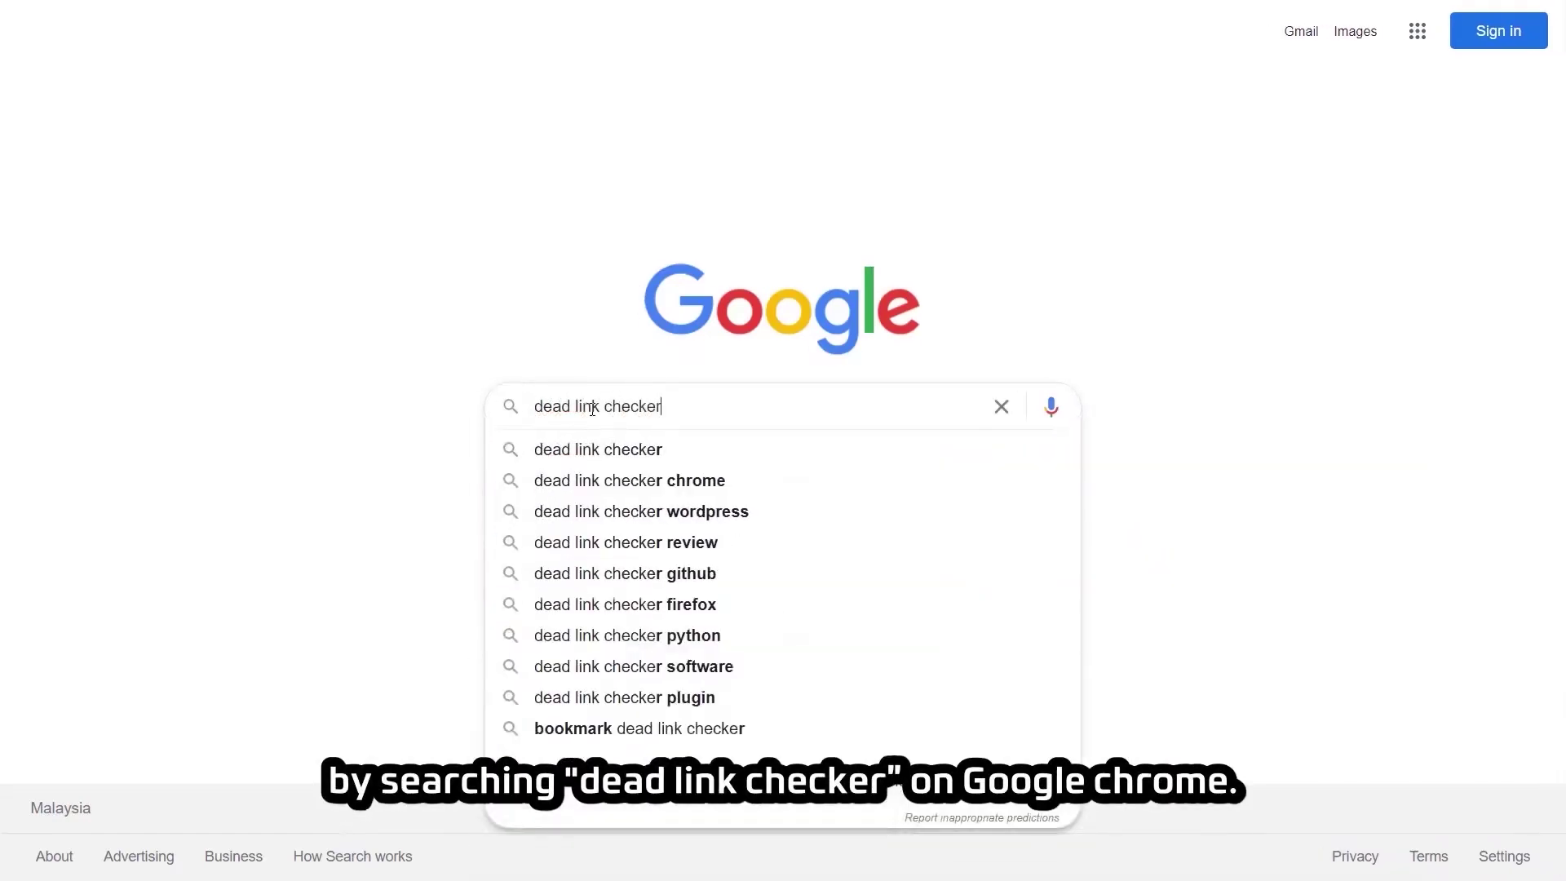
{"action": "key", "text": "Return"}
{"action": "scroll", "coordinate": [540, 614], "scroll_direction": "down", "scroll_amount": 5}
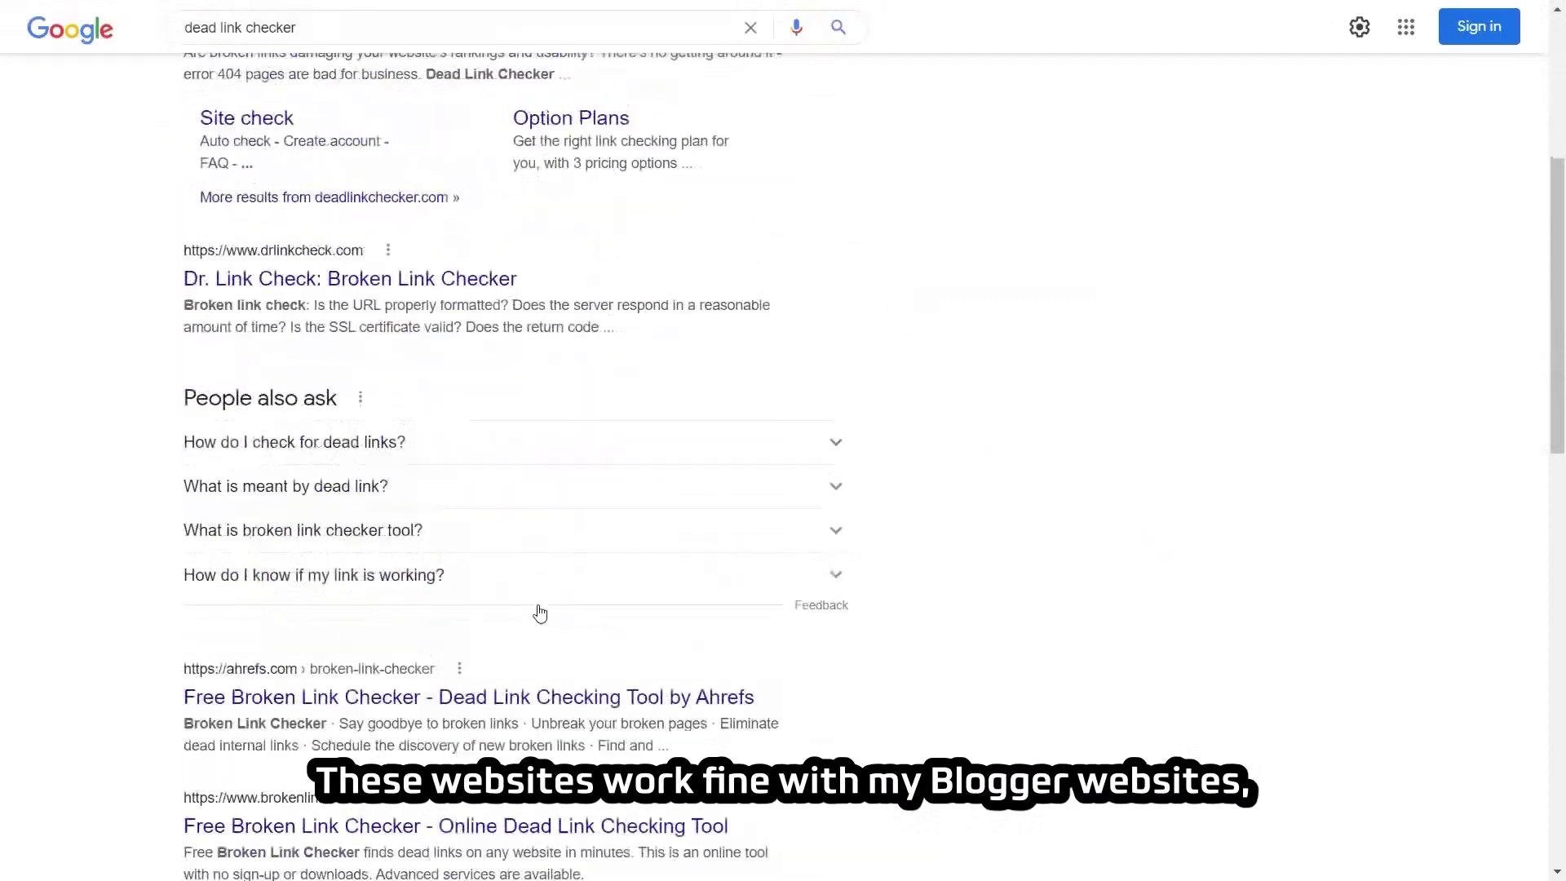
{"action": "scroll", "coordinate": [540, 614], "scroll_direction": "down", "scroll_amount": 3}
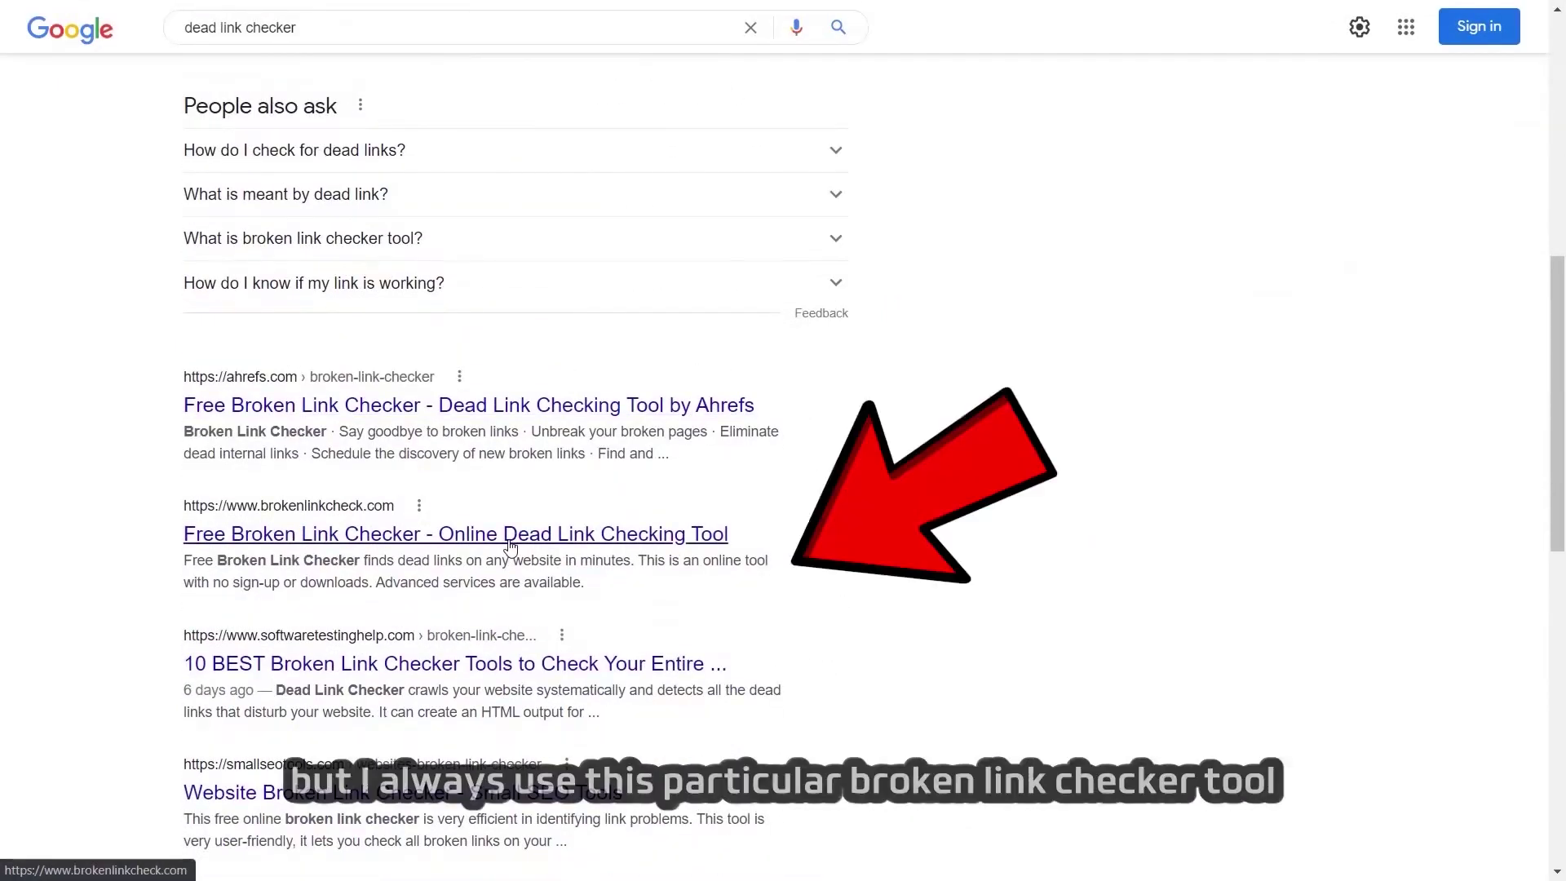
{"action": "right_click", "coordinate": [509, 541]}
{"action": "left_click", "coordinate": [530, 555]}
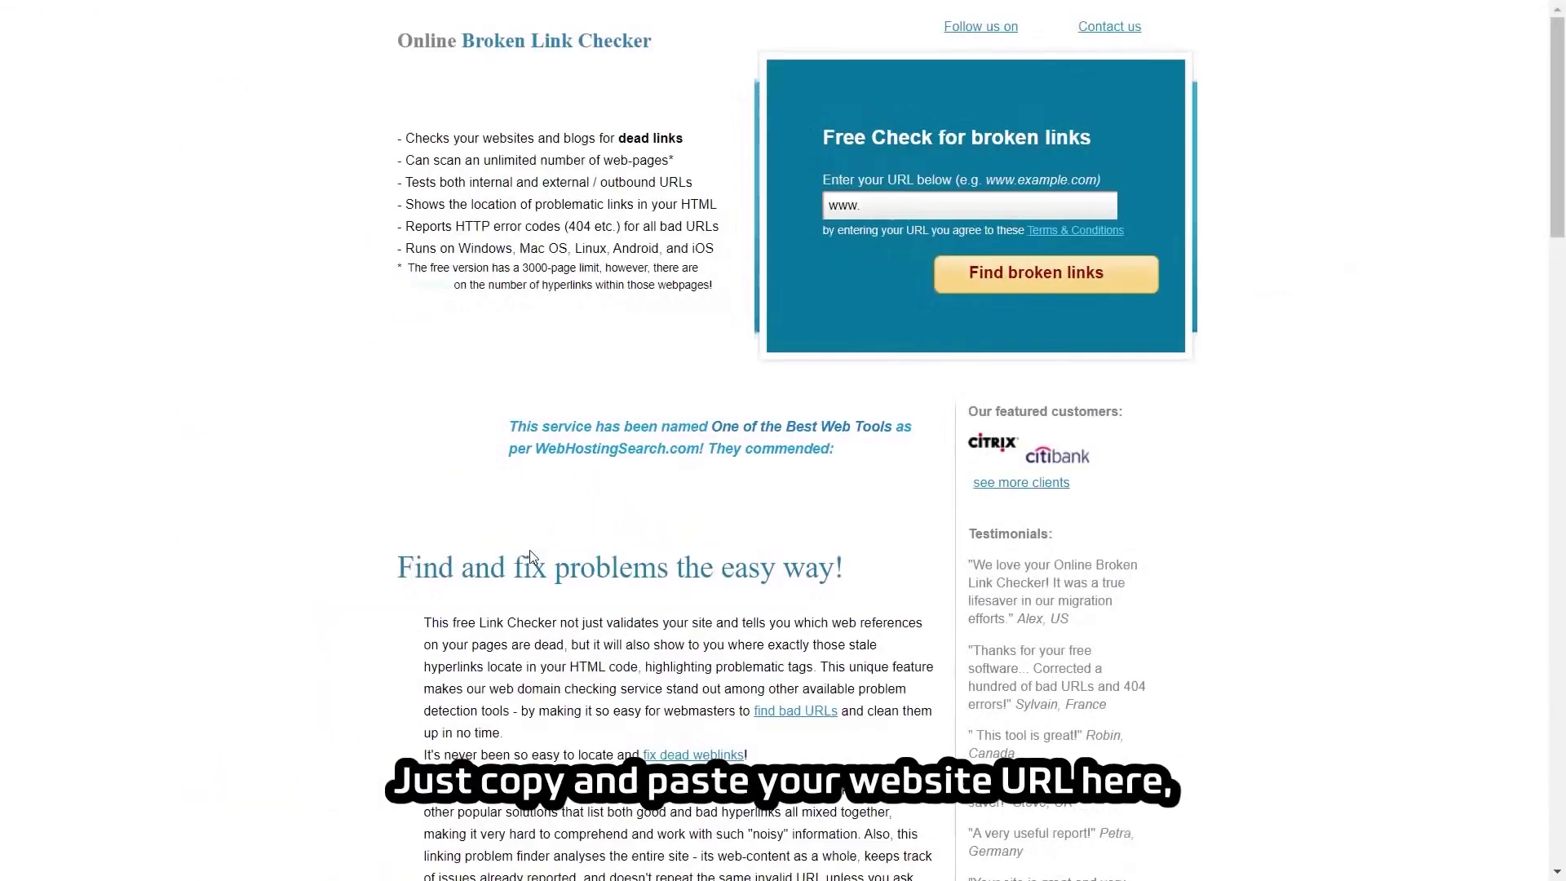
Scan veriox.blogspot.com for distinct broken links, filling in the displayed security code, and review the scan results.
{"action": "left_click", "coordinate": [978, 207]}
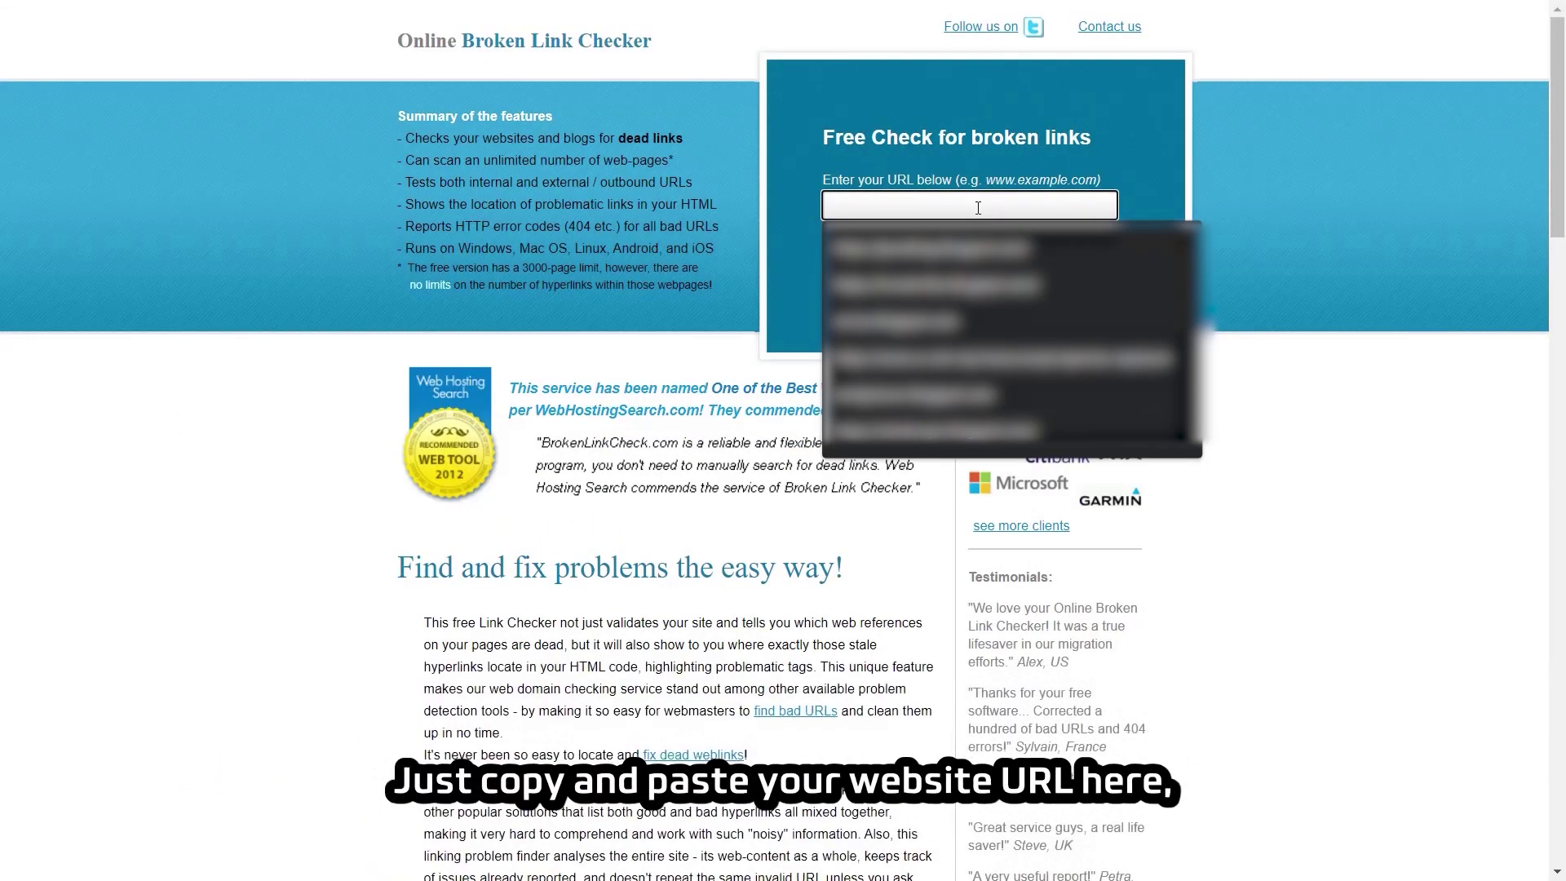
{"action": "type", "text": "veriox.blogspot.com"}
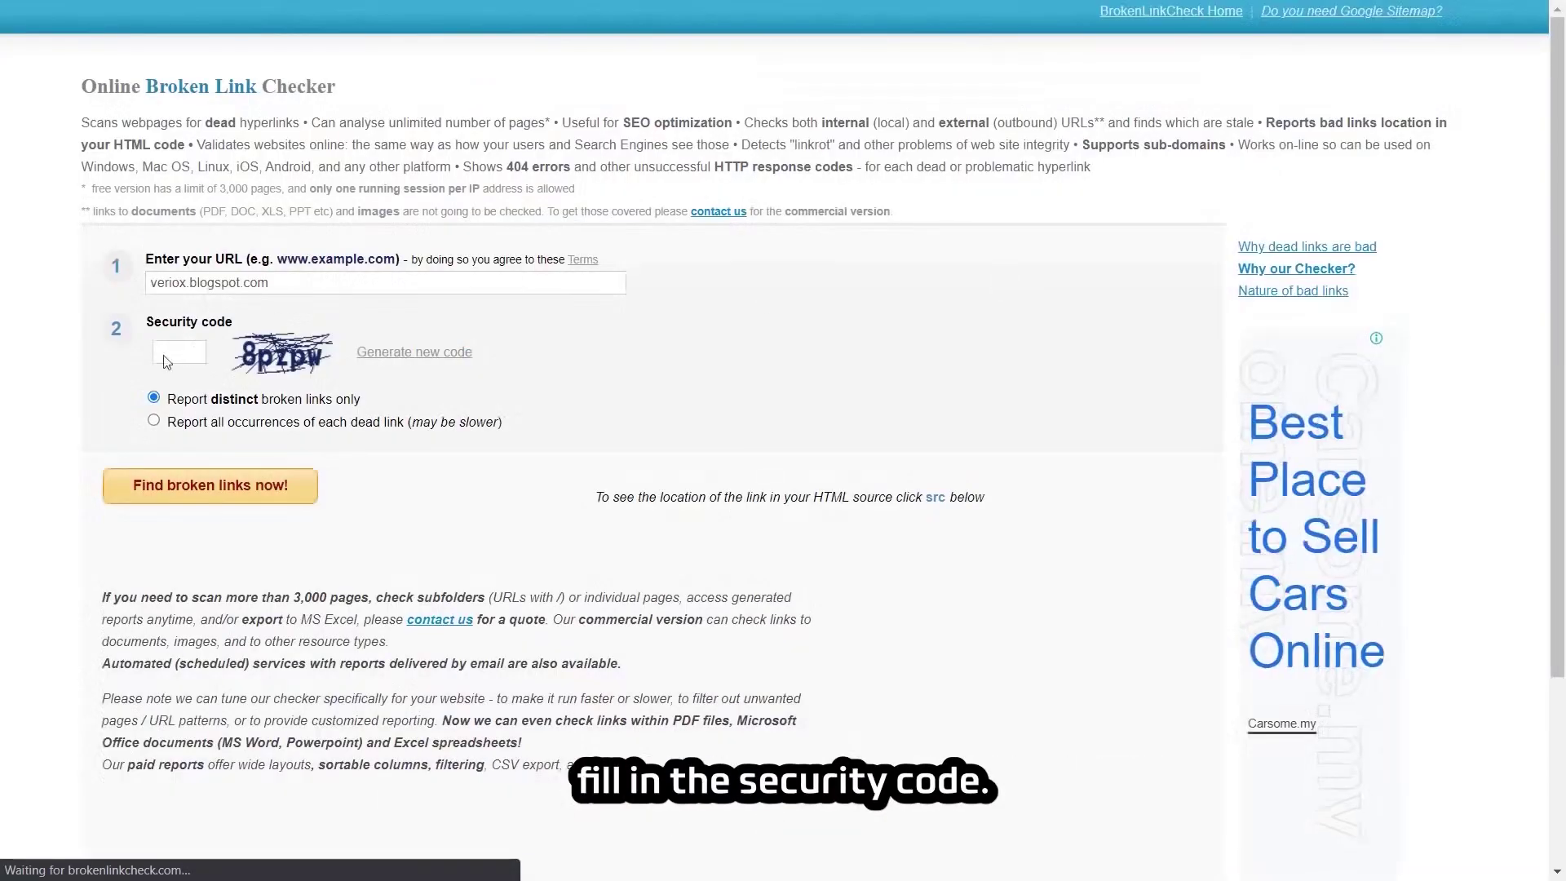
{"action": "type", "text": "8pzpw"}
{"action": "left_click", "coordinate": [203, 488]}
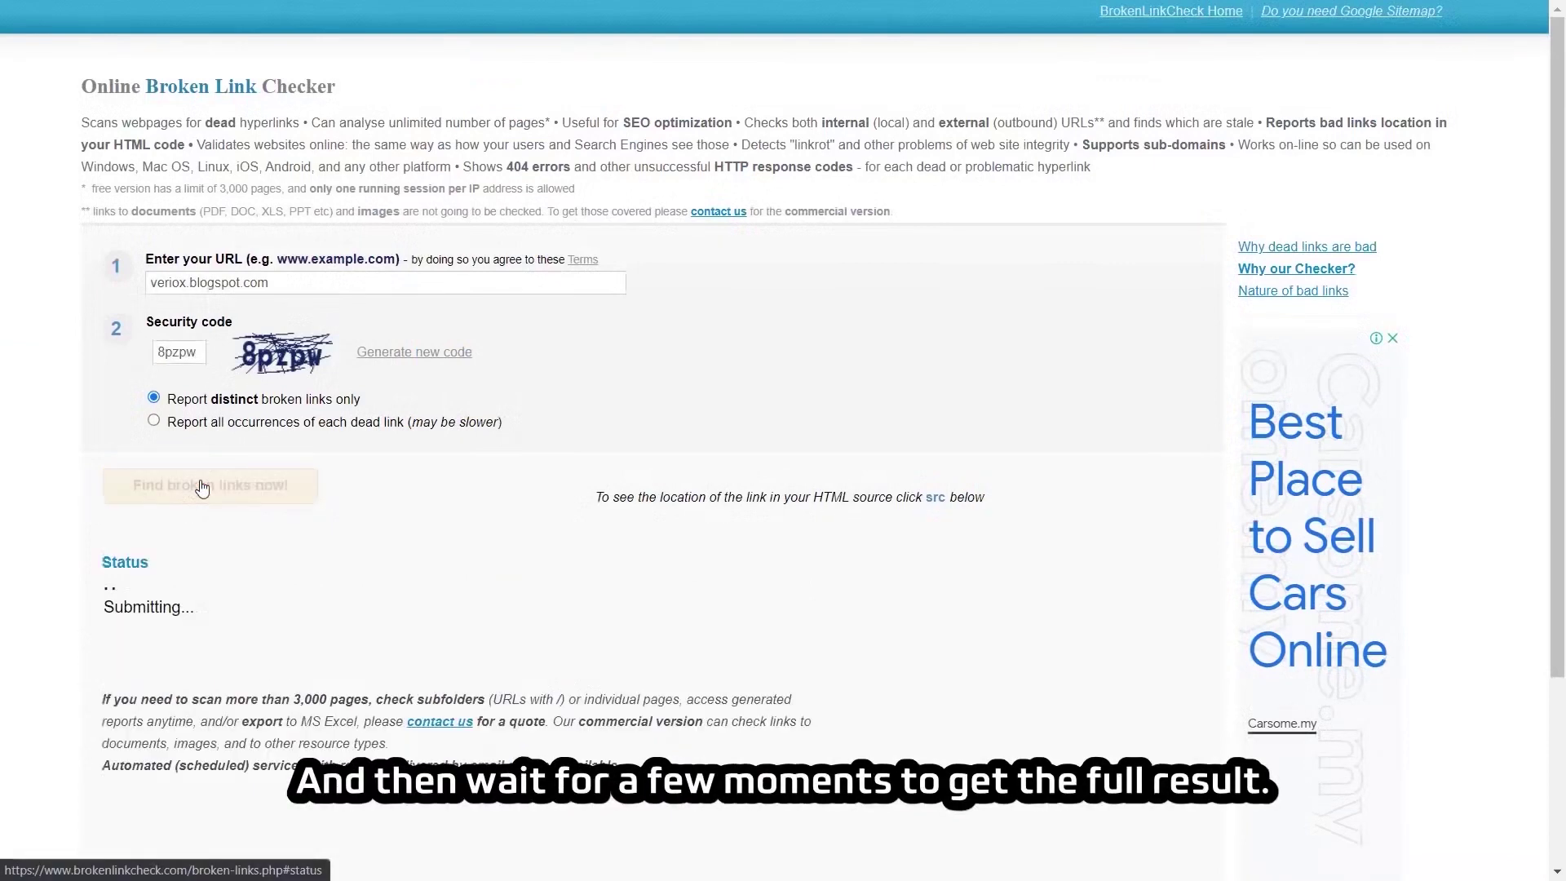
{"action": "scroll", "coordinate": [203, 488], "scroll_direction": "down", "scroll_amount": 3}
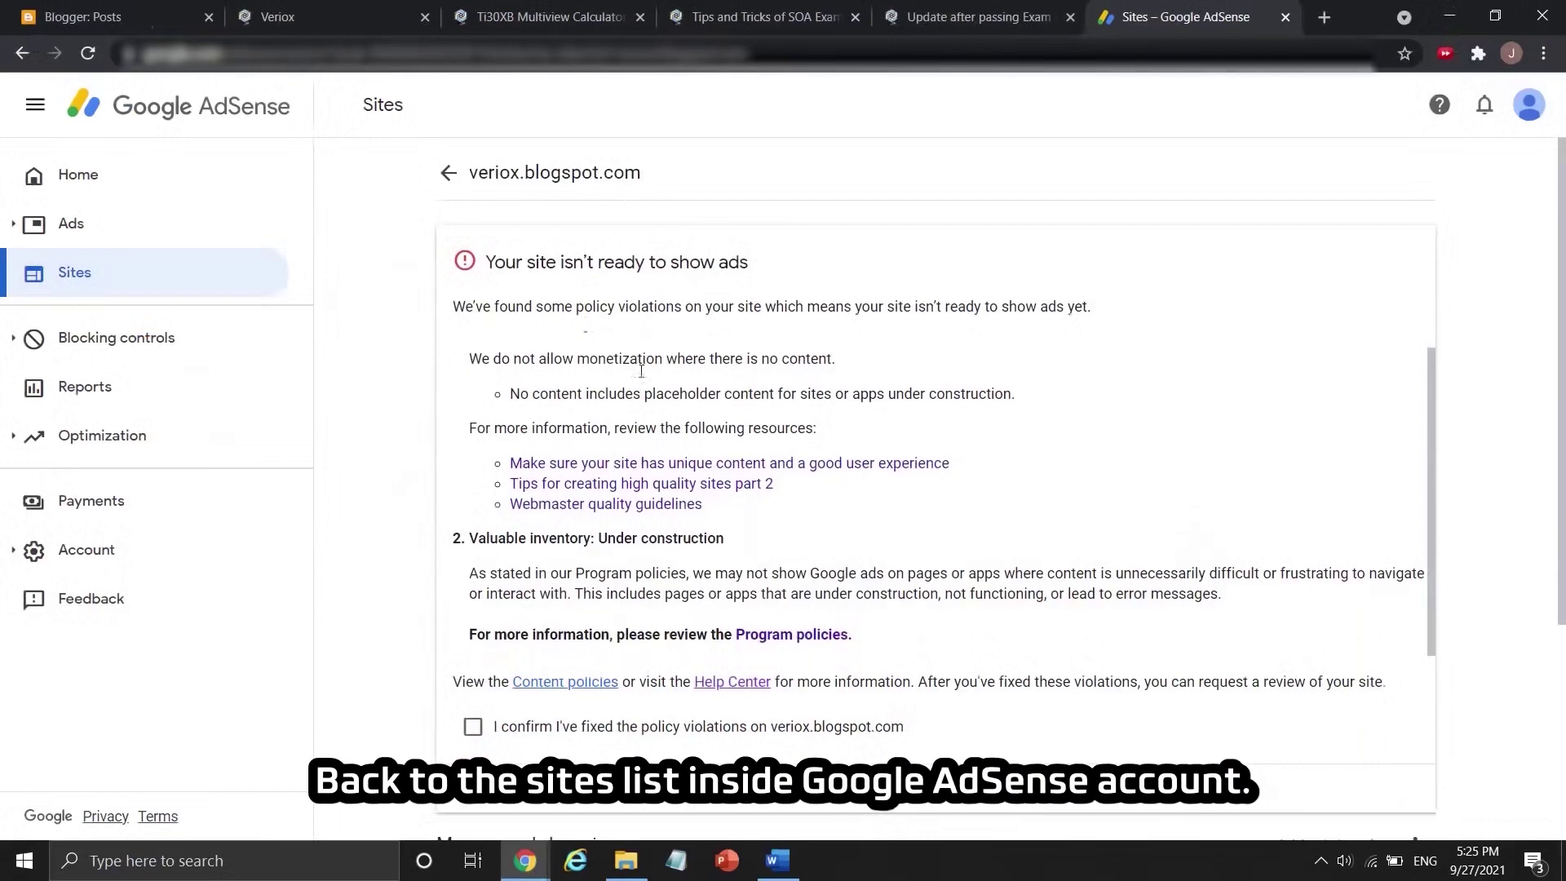
In Google AdSense, confirm that the policy violations on veriox.blogspot.com are fixed and request a site review.
{"action": "scroll", "coordinate": [622, 394], "scroll_direction": "down", "scroll_amount": 1}
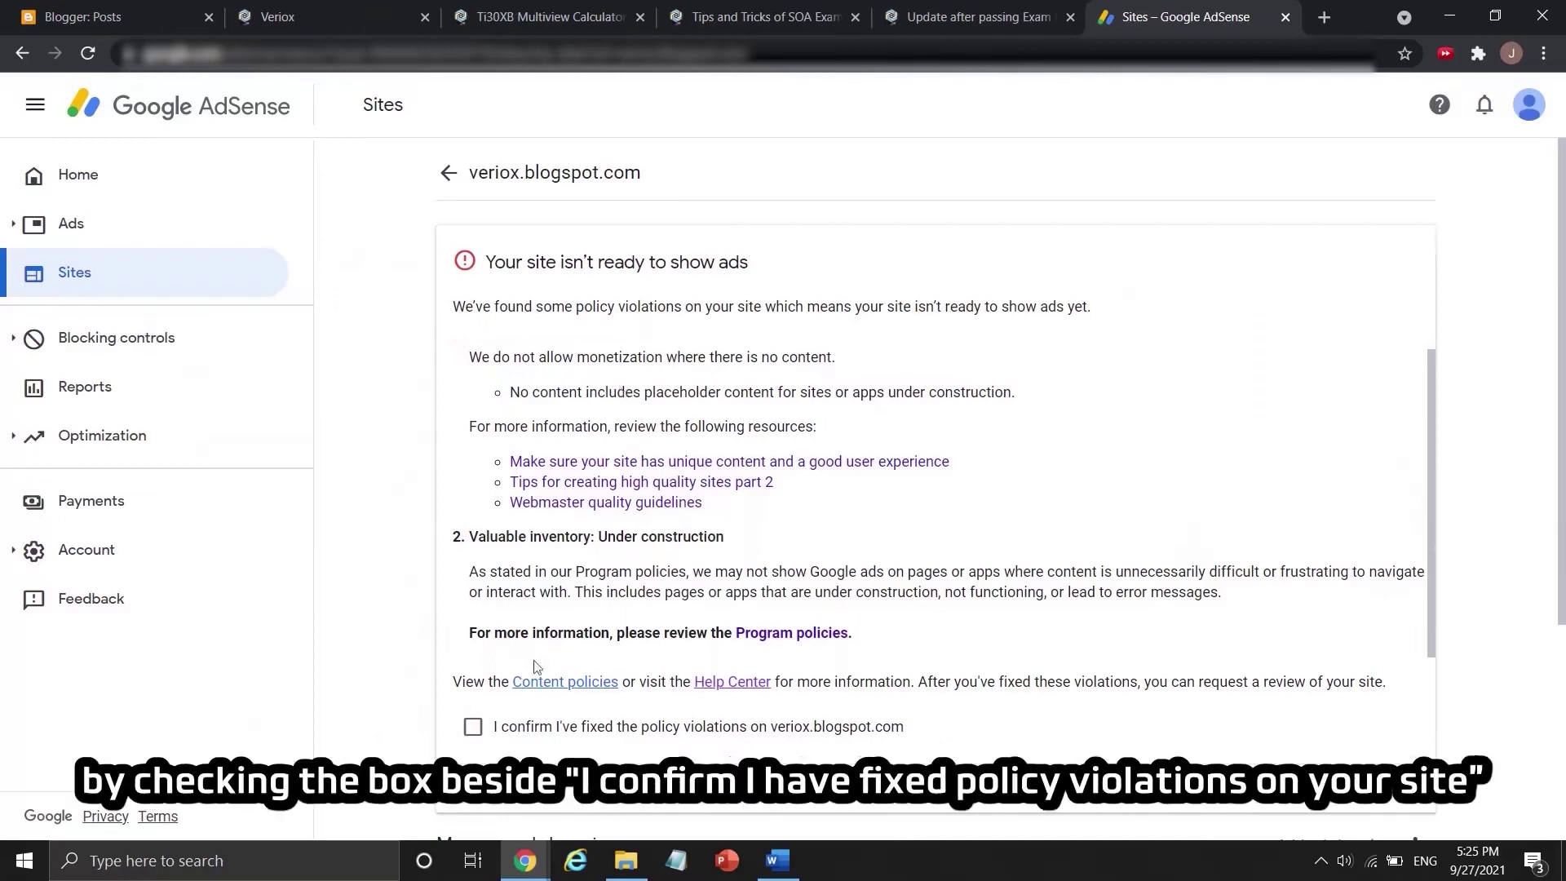
{"action": "left_click", "coordinate": [512, 728]}
{"action": "scroll", "coordinate": [632, 504], "scroll_direction": "up", "scroll_amount": 1}
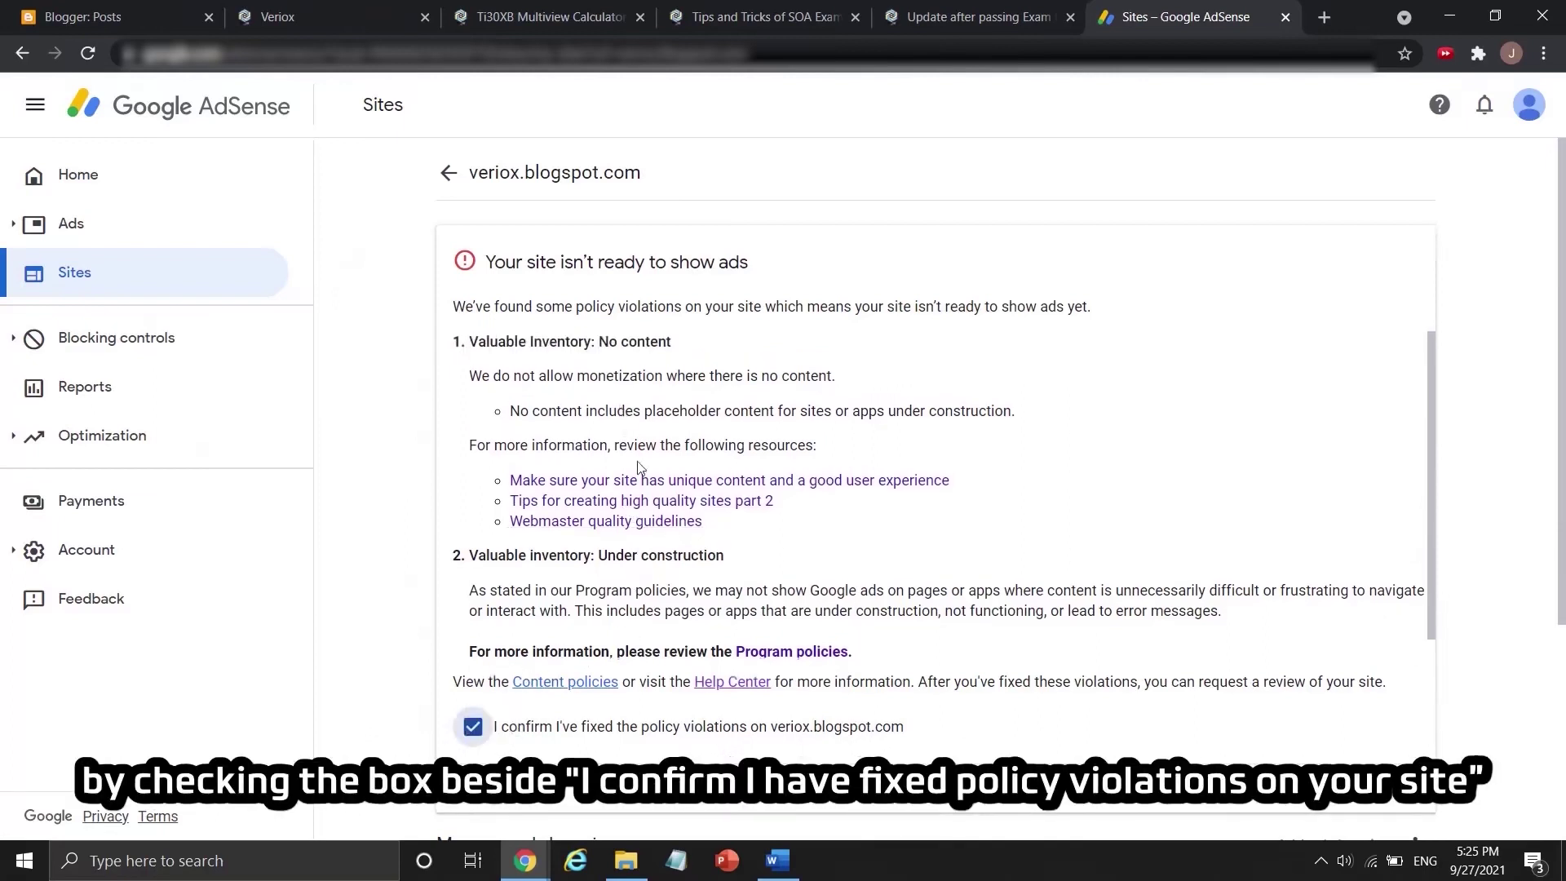
{"action": "scroll", "coordinate": [651, 561], "scroll_direction": "down", "scroll_amount": 1}
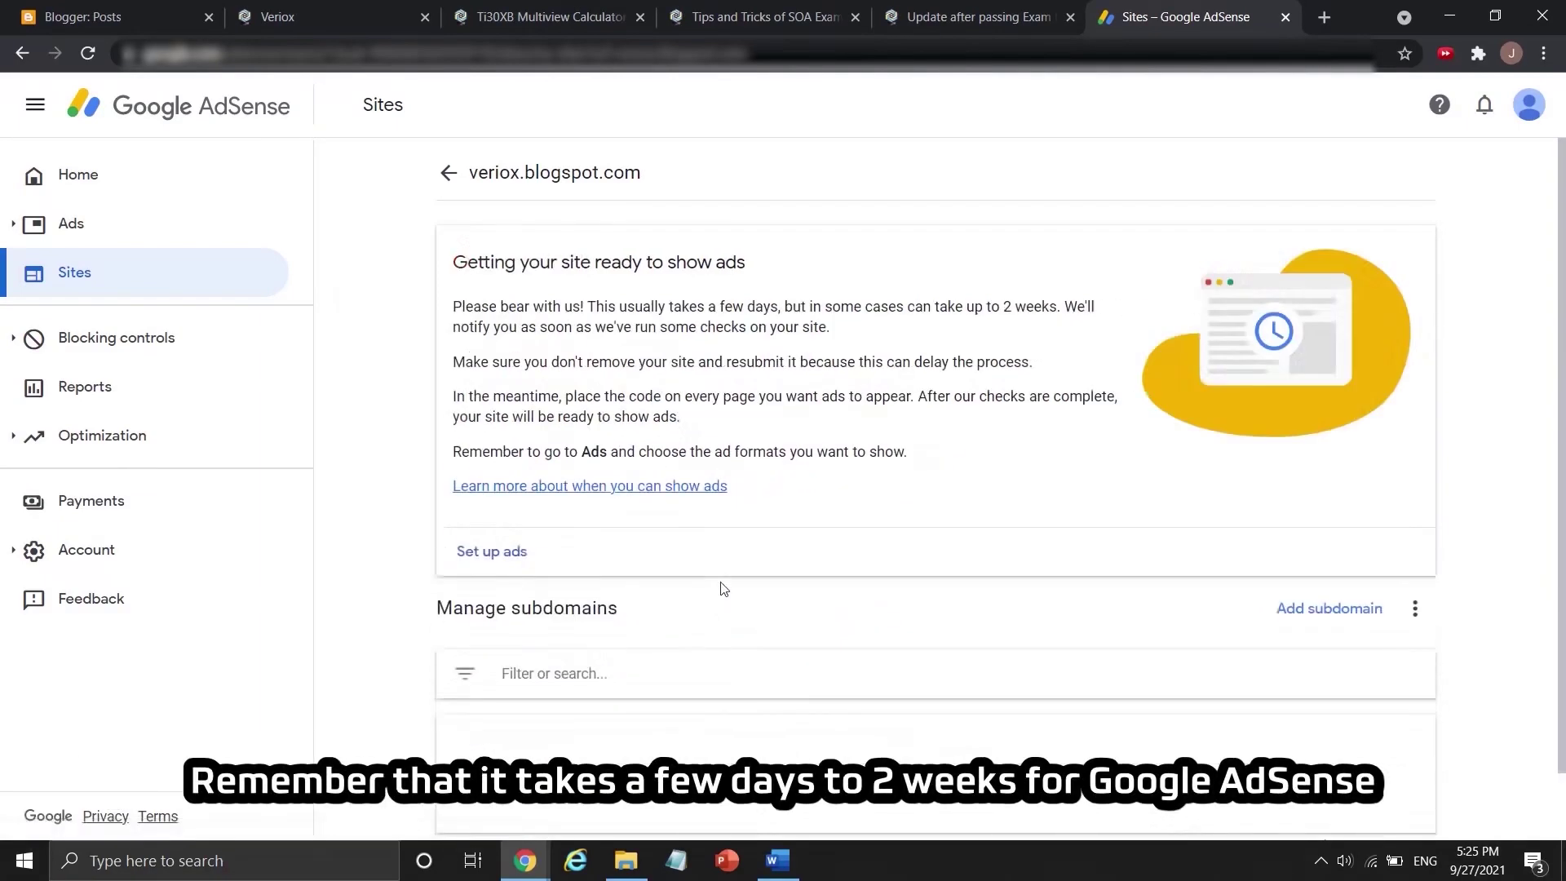
Check the review status of veriox.blogspot.com in the AdSense sites list and look through the list's other page.
{"action": "left_click", "coordinate": [207, 280]}
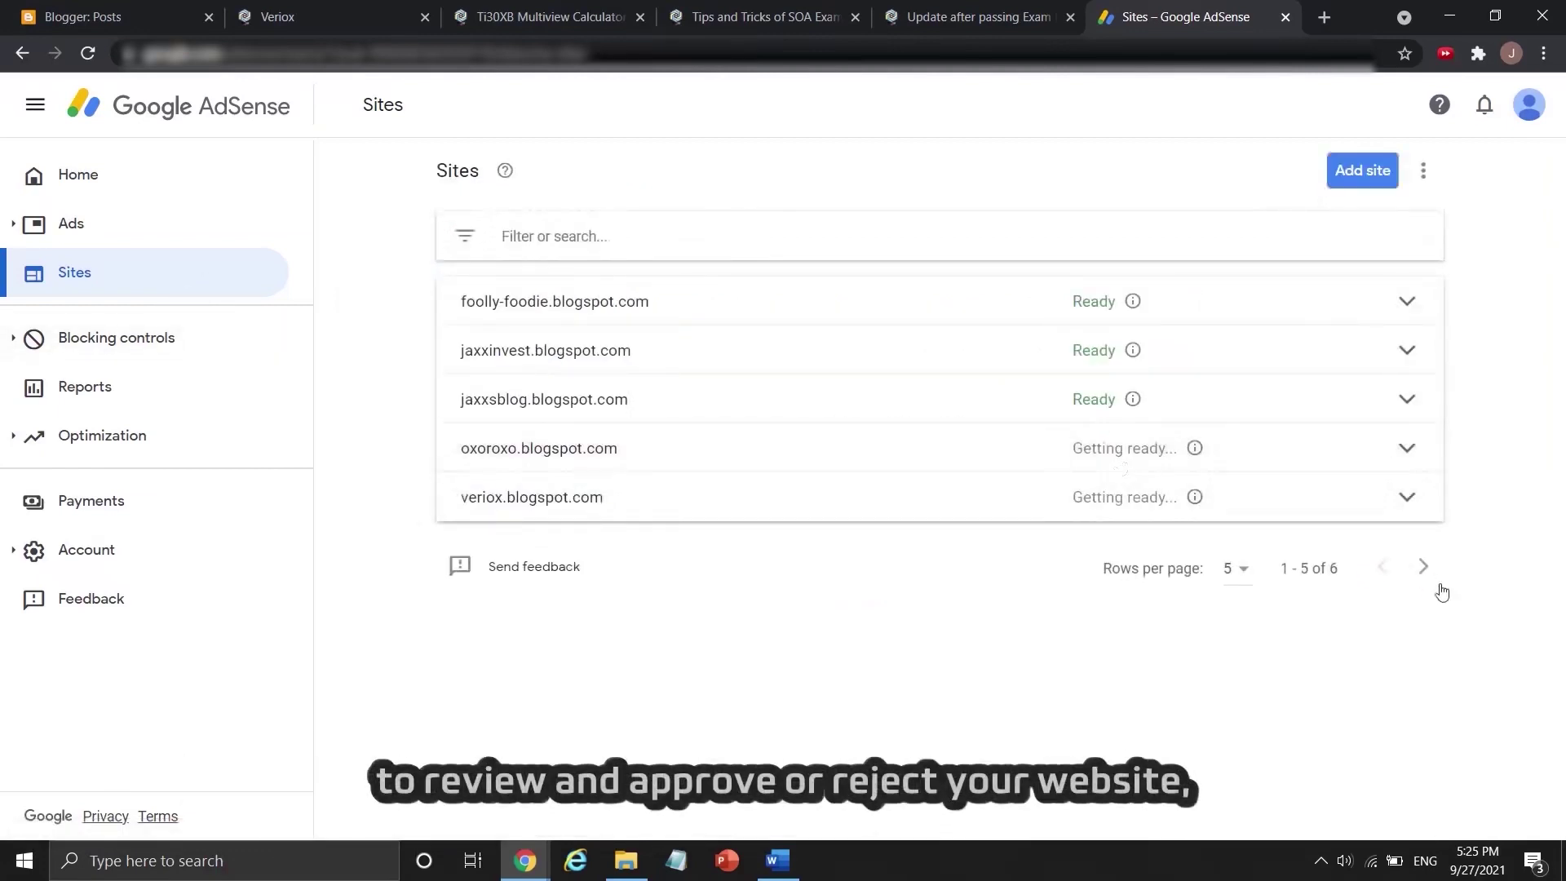
{"action": "left_click", "coordinate": [1423, 566]}
{"action": "left_click", "coordinate": [1392, 370]}
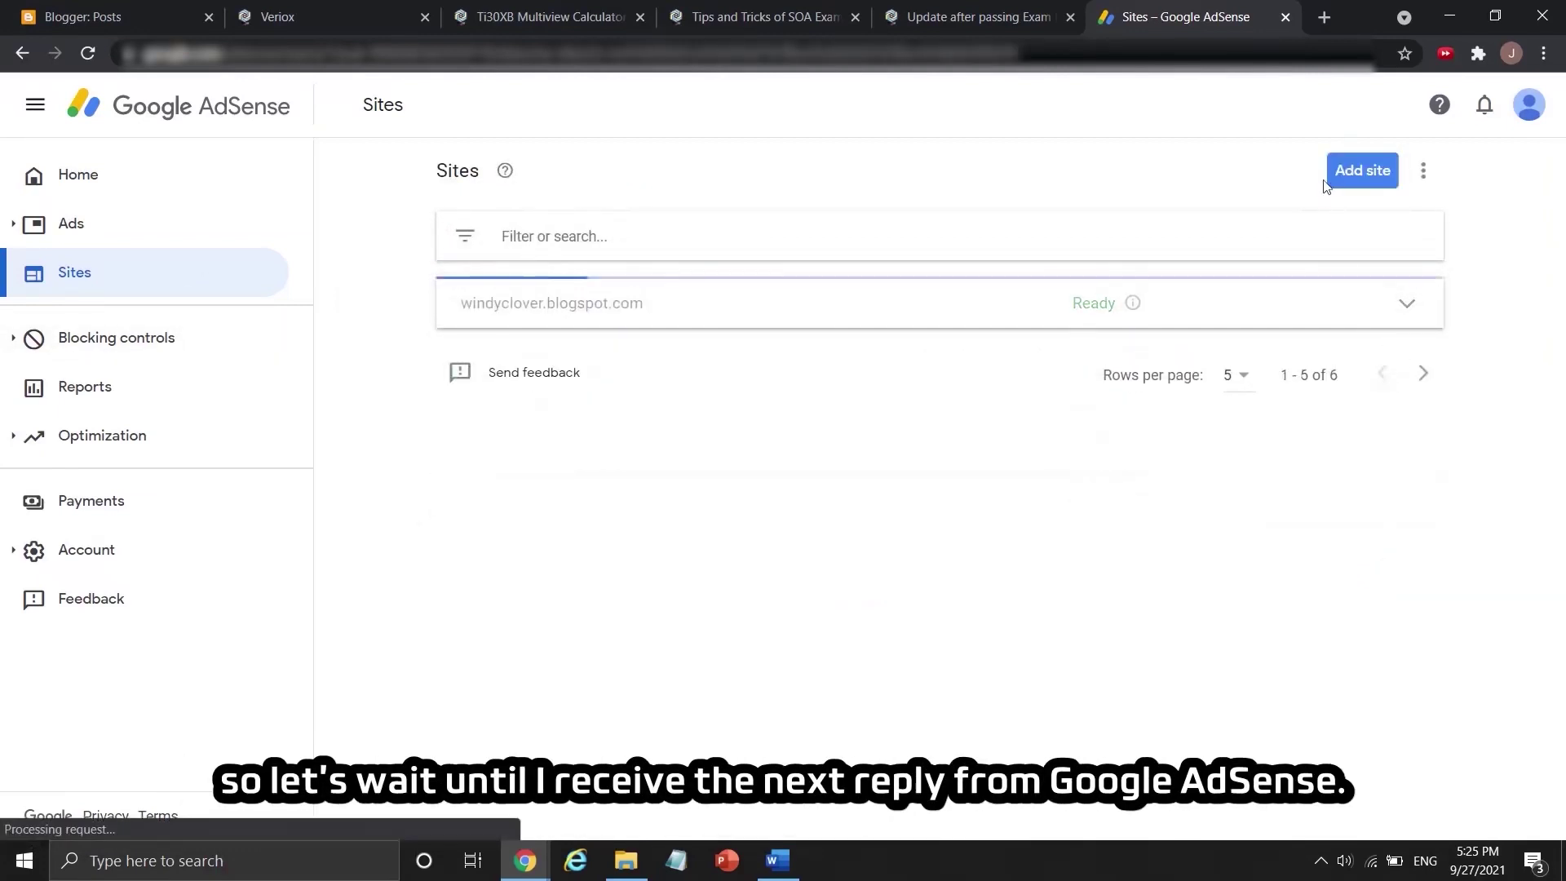